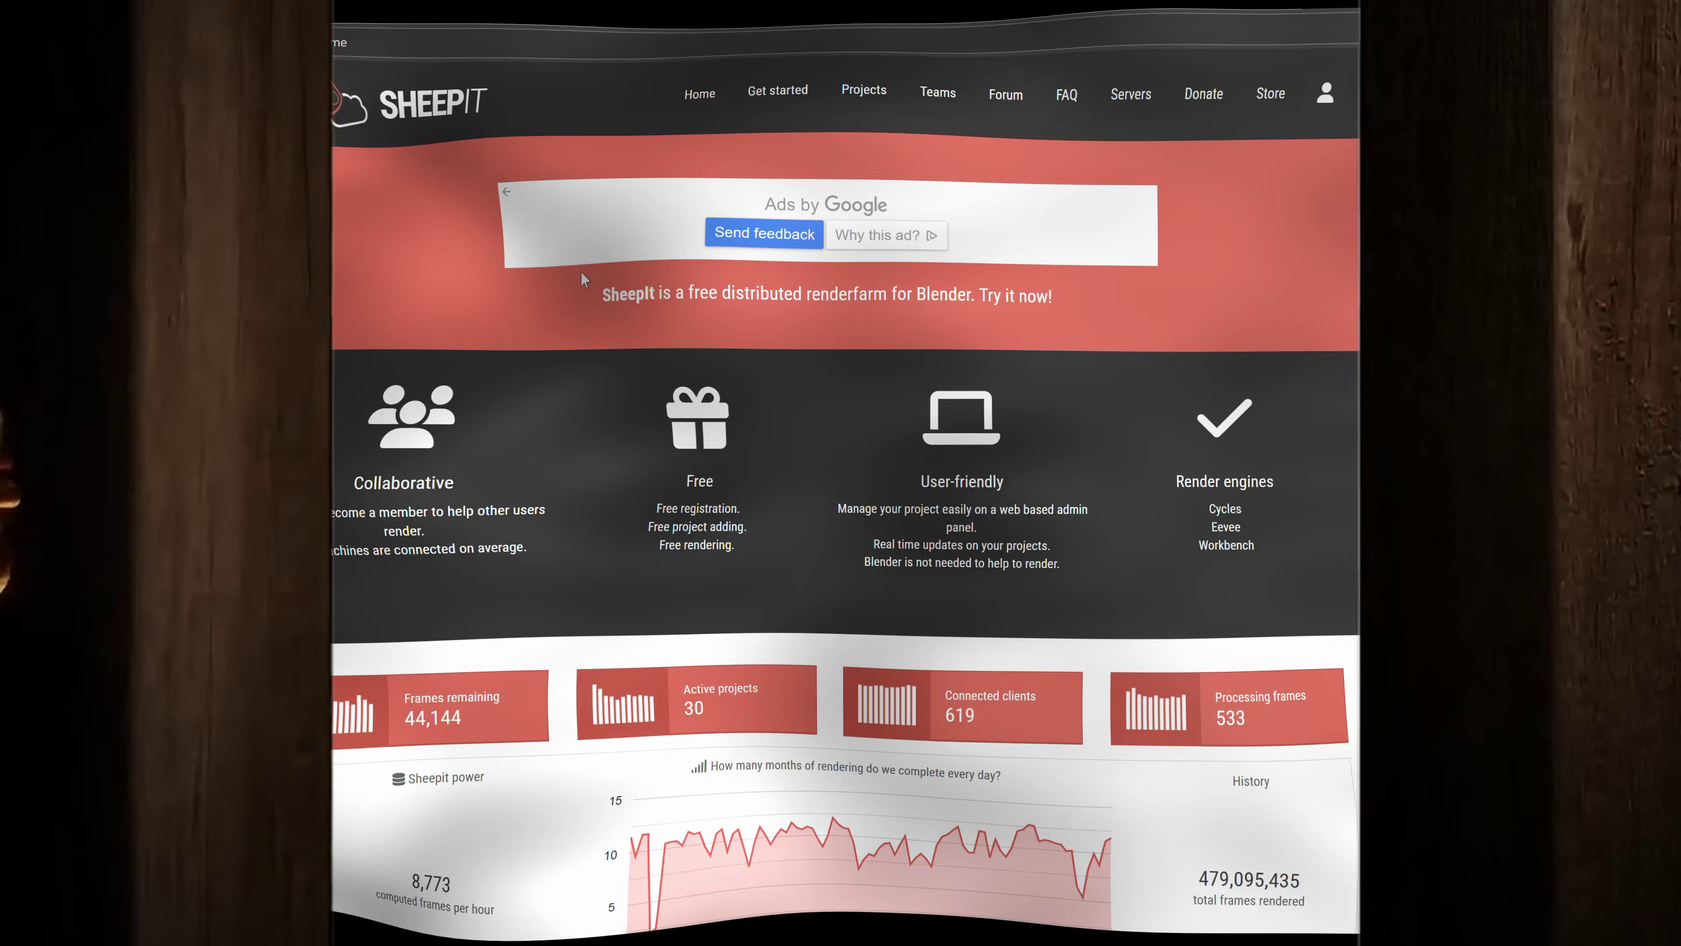
- Scroll through the SheepIt home page to review the farm statistics
scroll(1301, 587, down, 5)
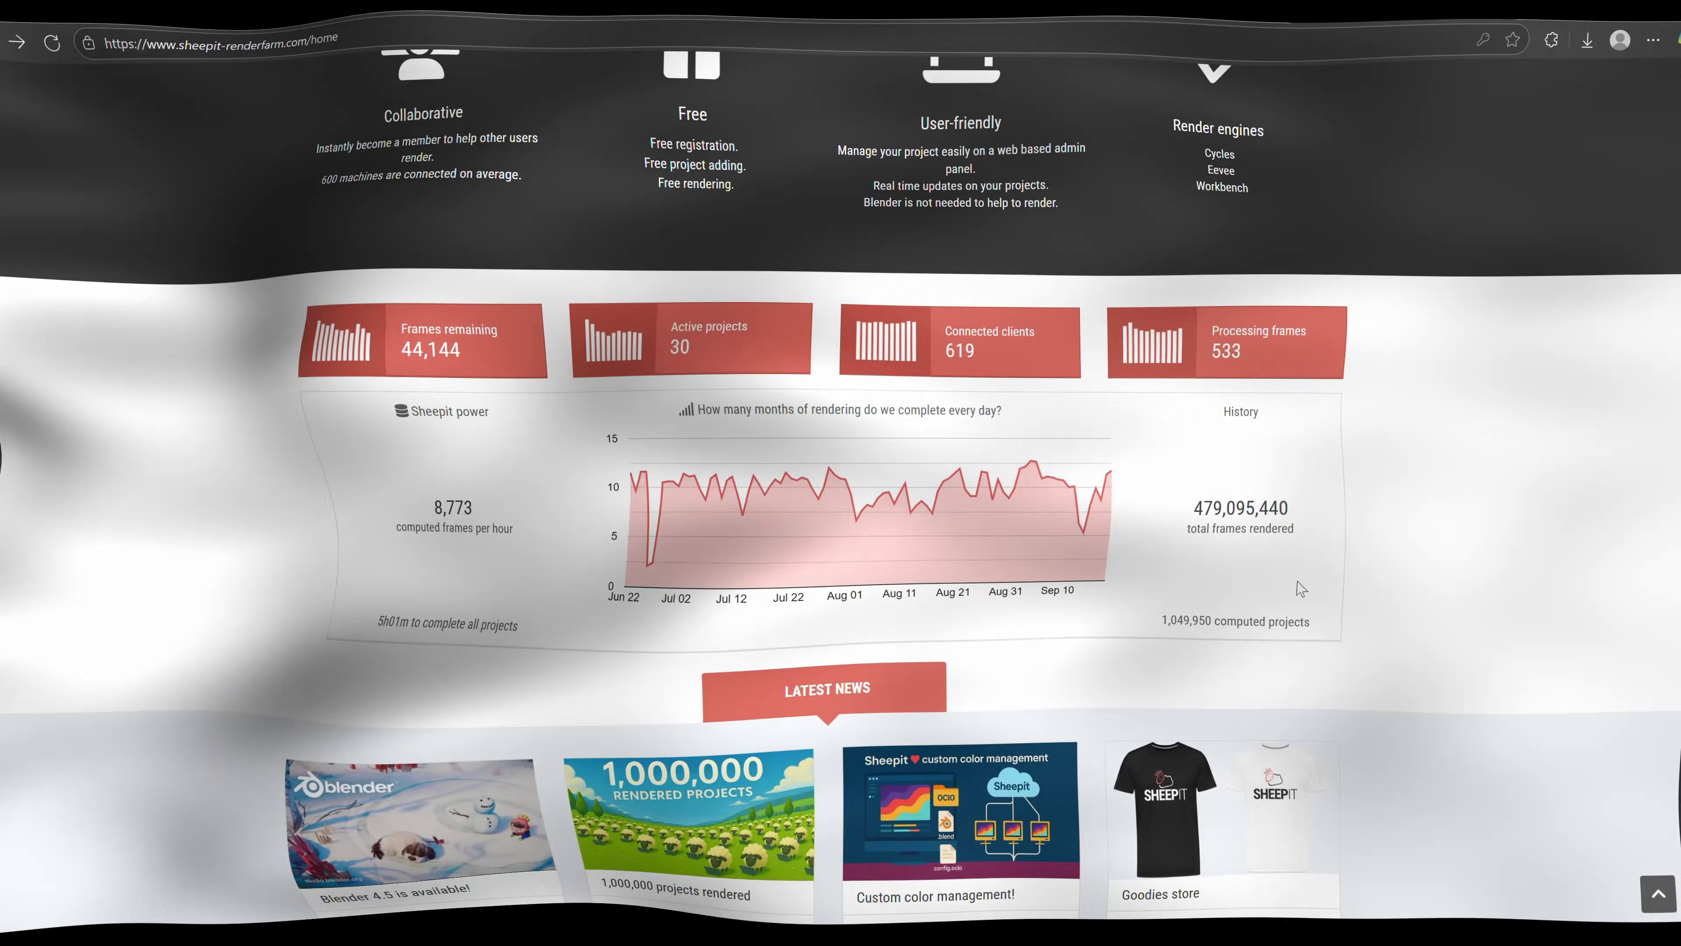
scroll(571, 480, up, 5)
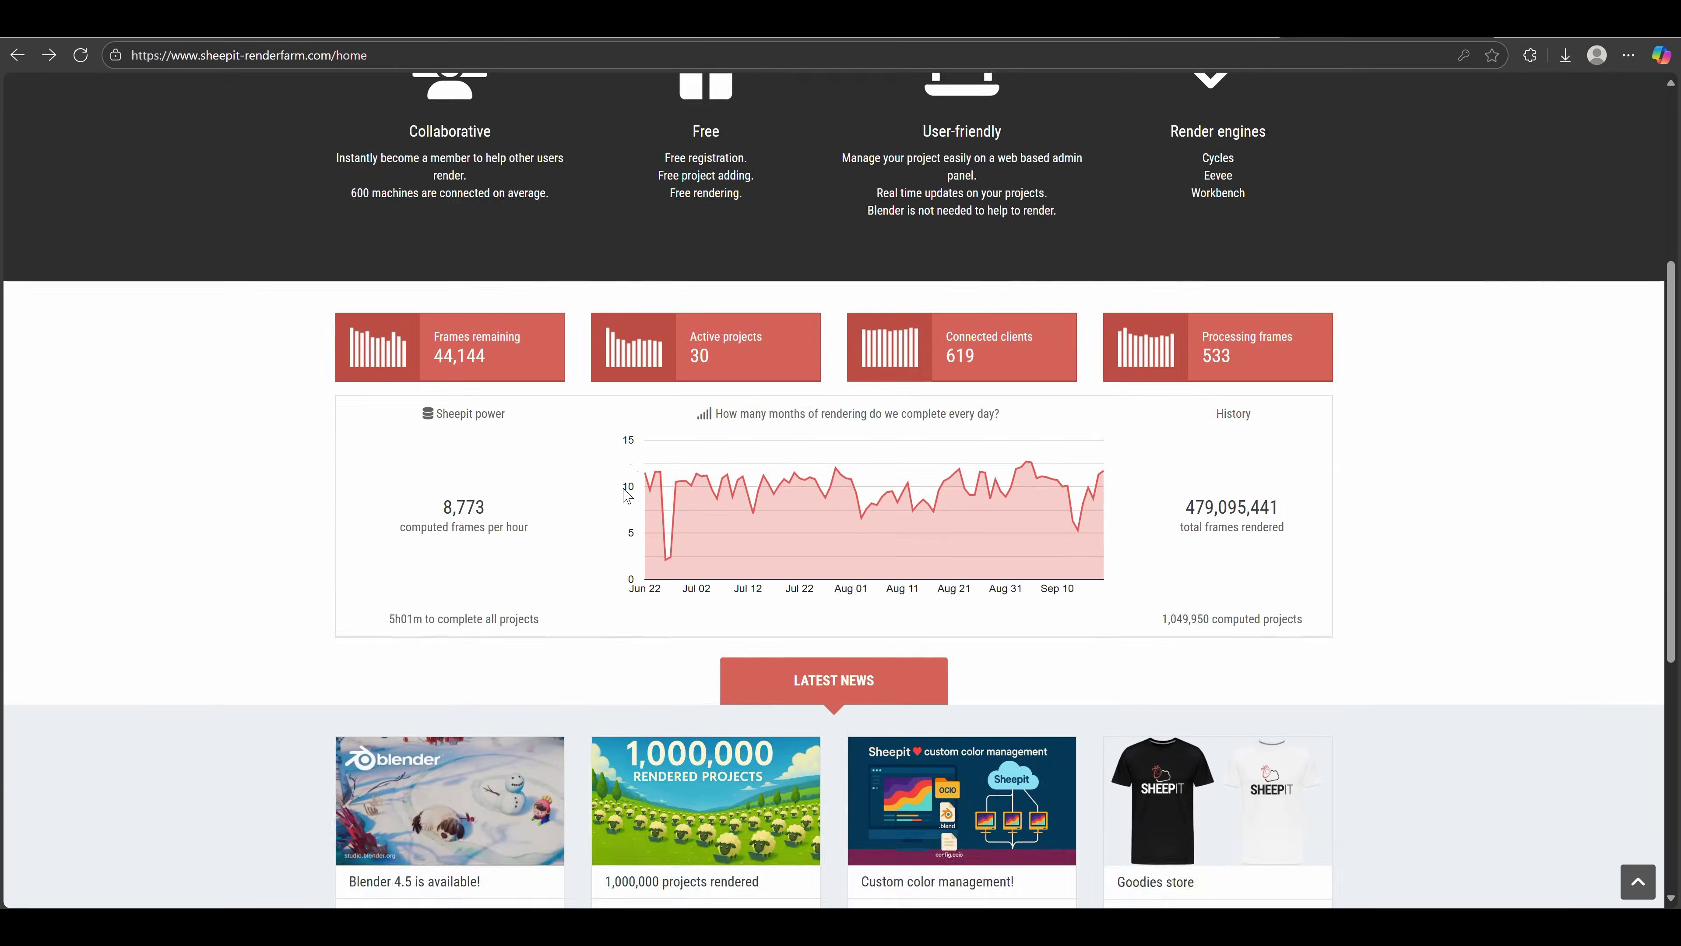
scroll(627, 495, up, 5)
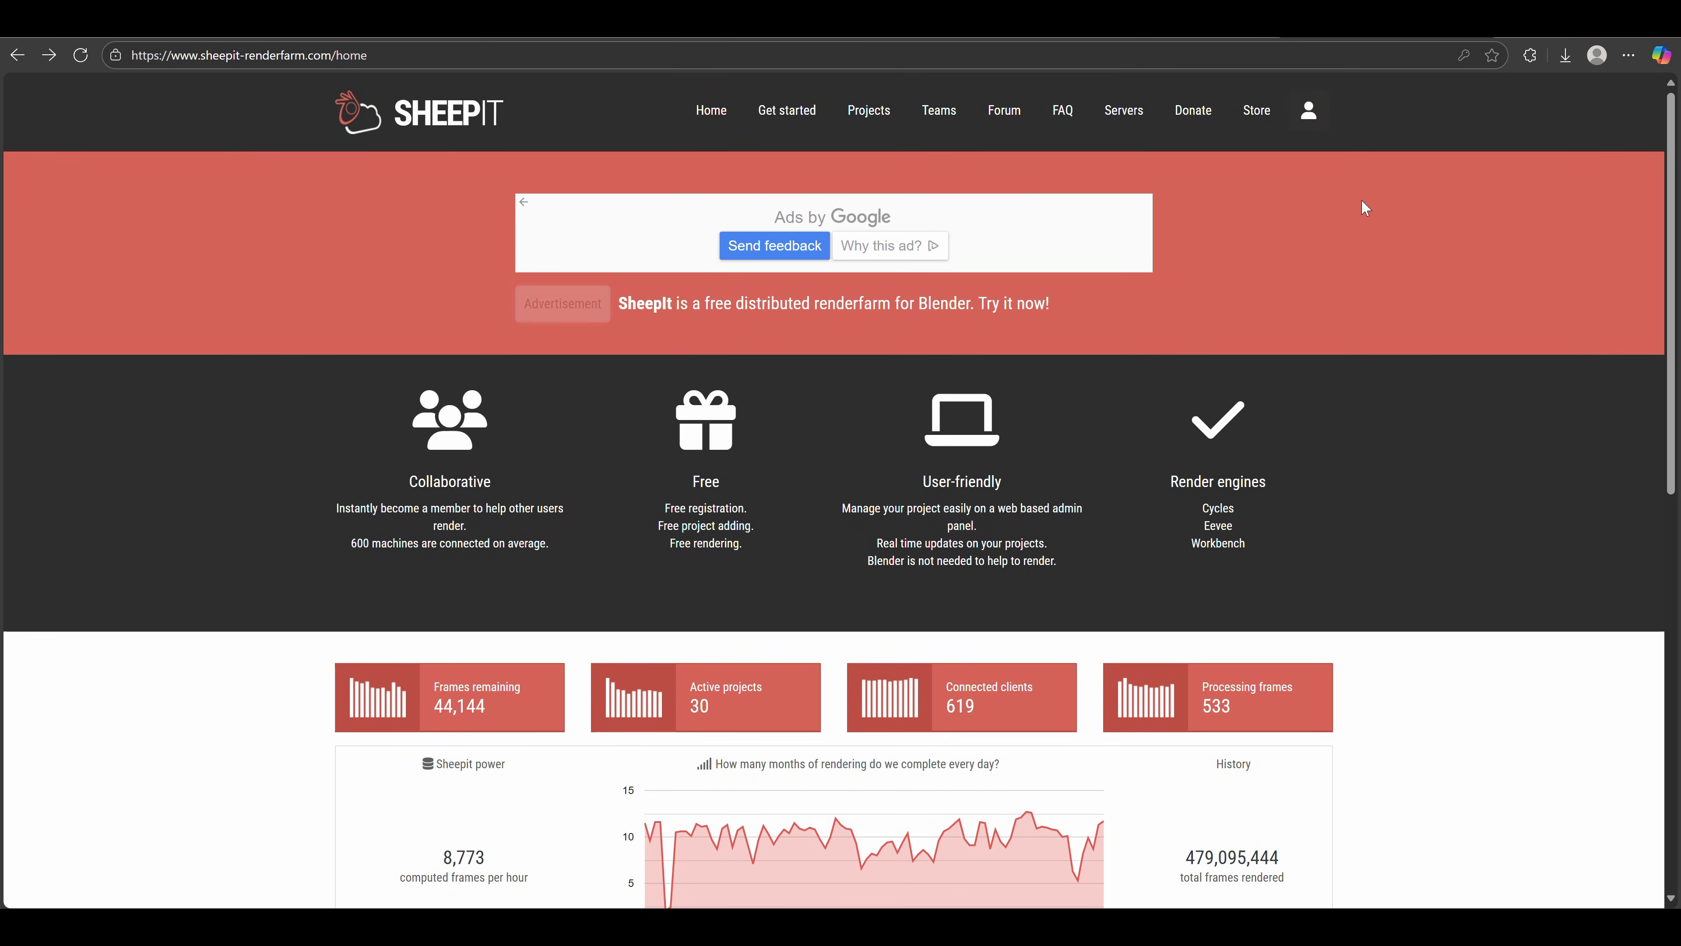
- Register a new account with a username, e-mail and confirmed password, accepting the terms
click(1307, 114)
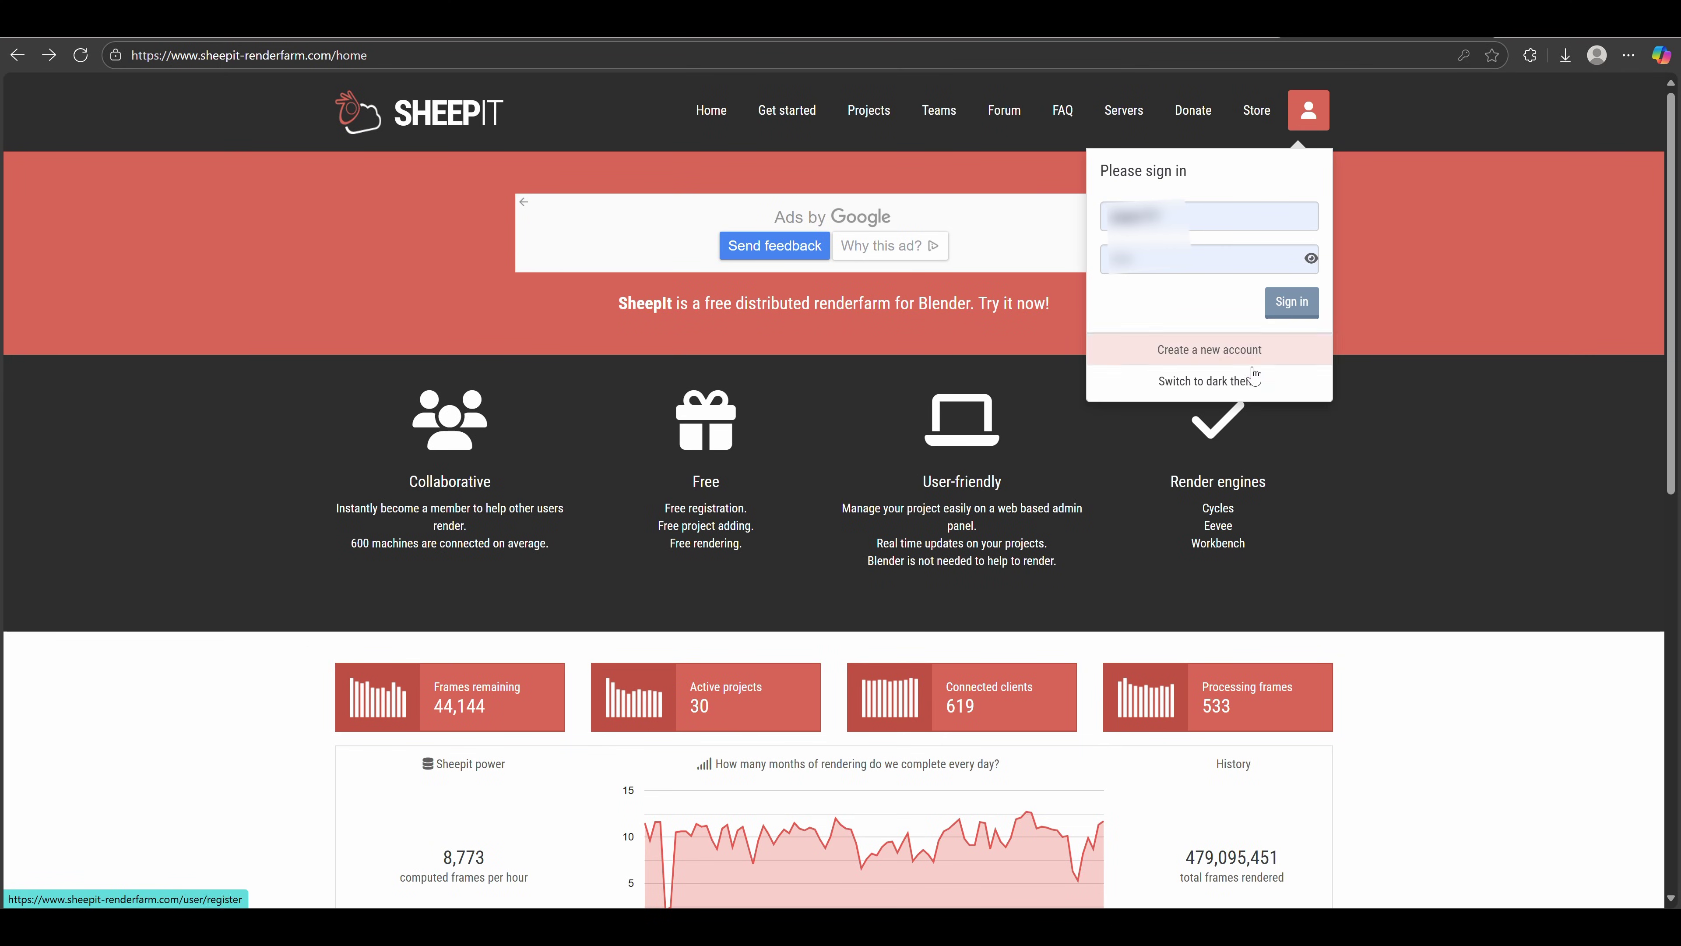
click(1220, 358)
text(Afternoon)
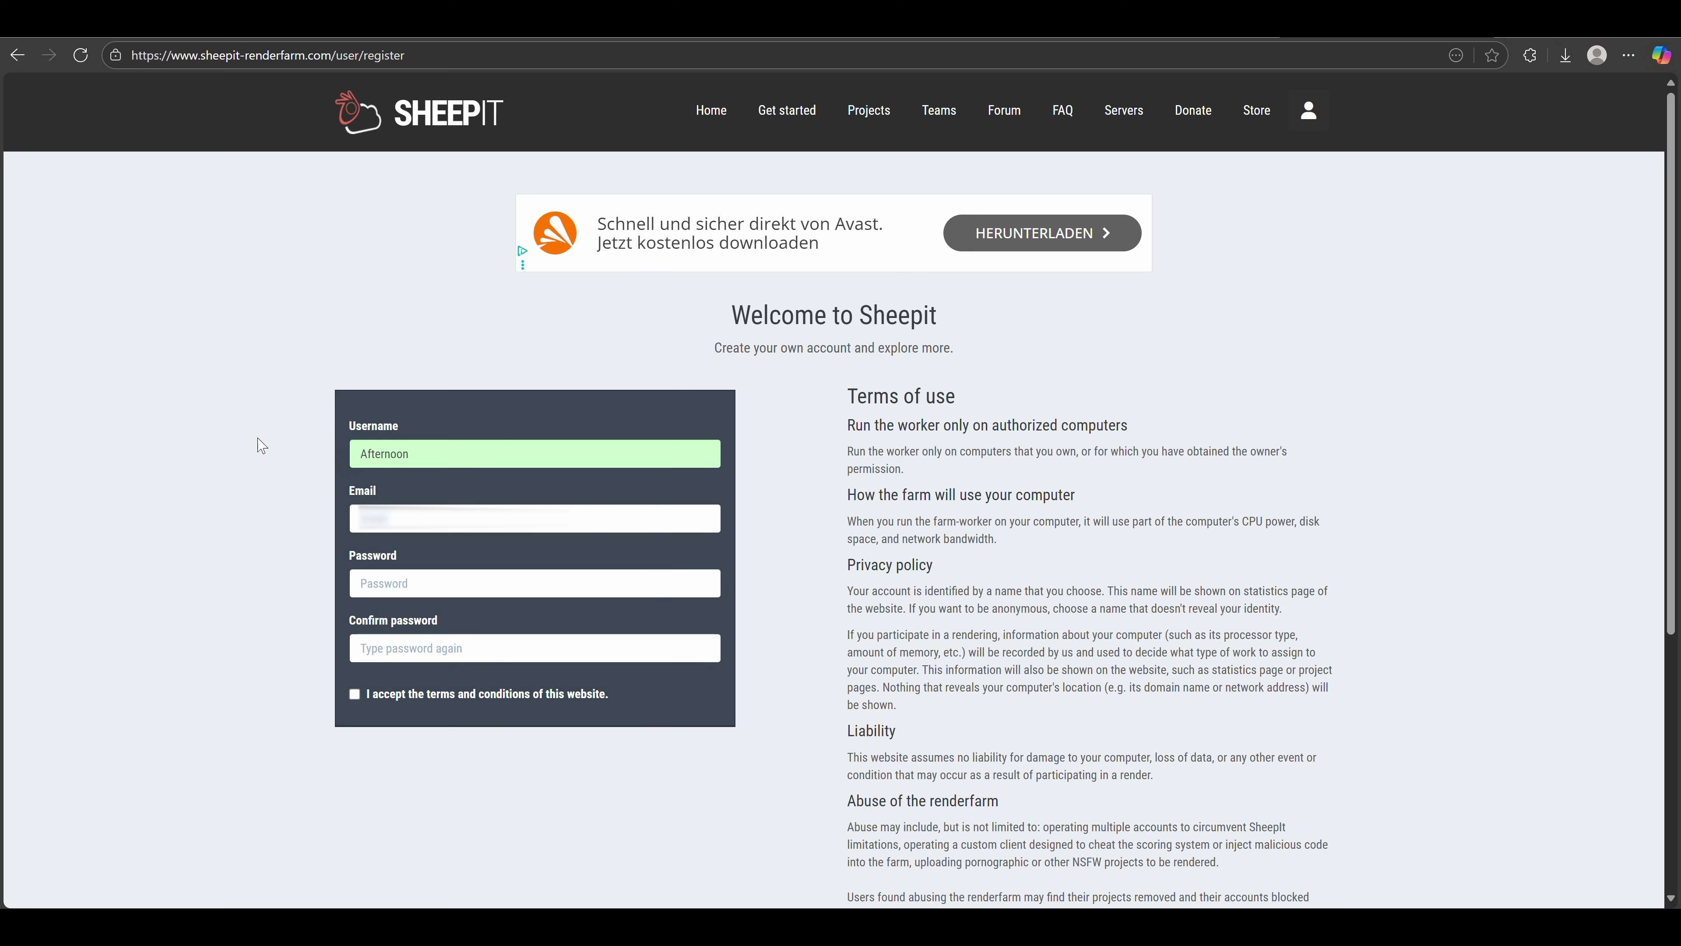
key(Tab)
click(423, 581)
click(431, 579)
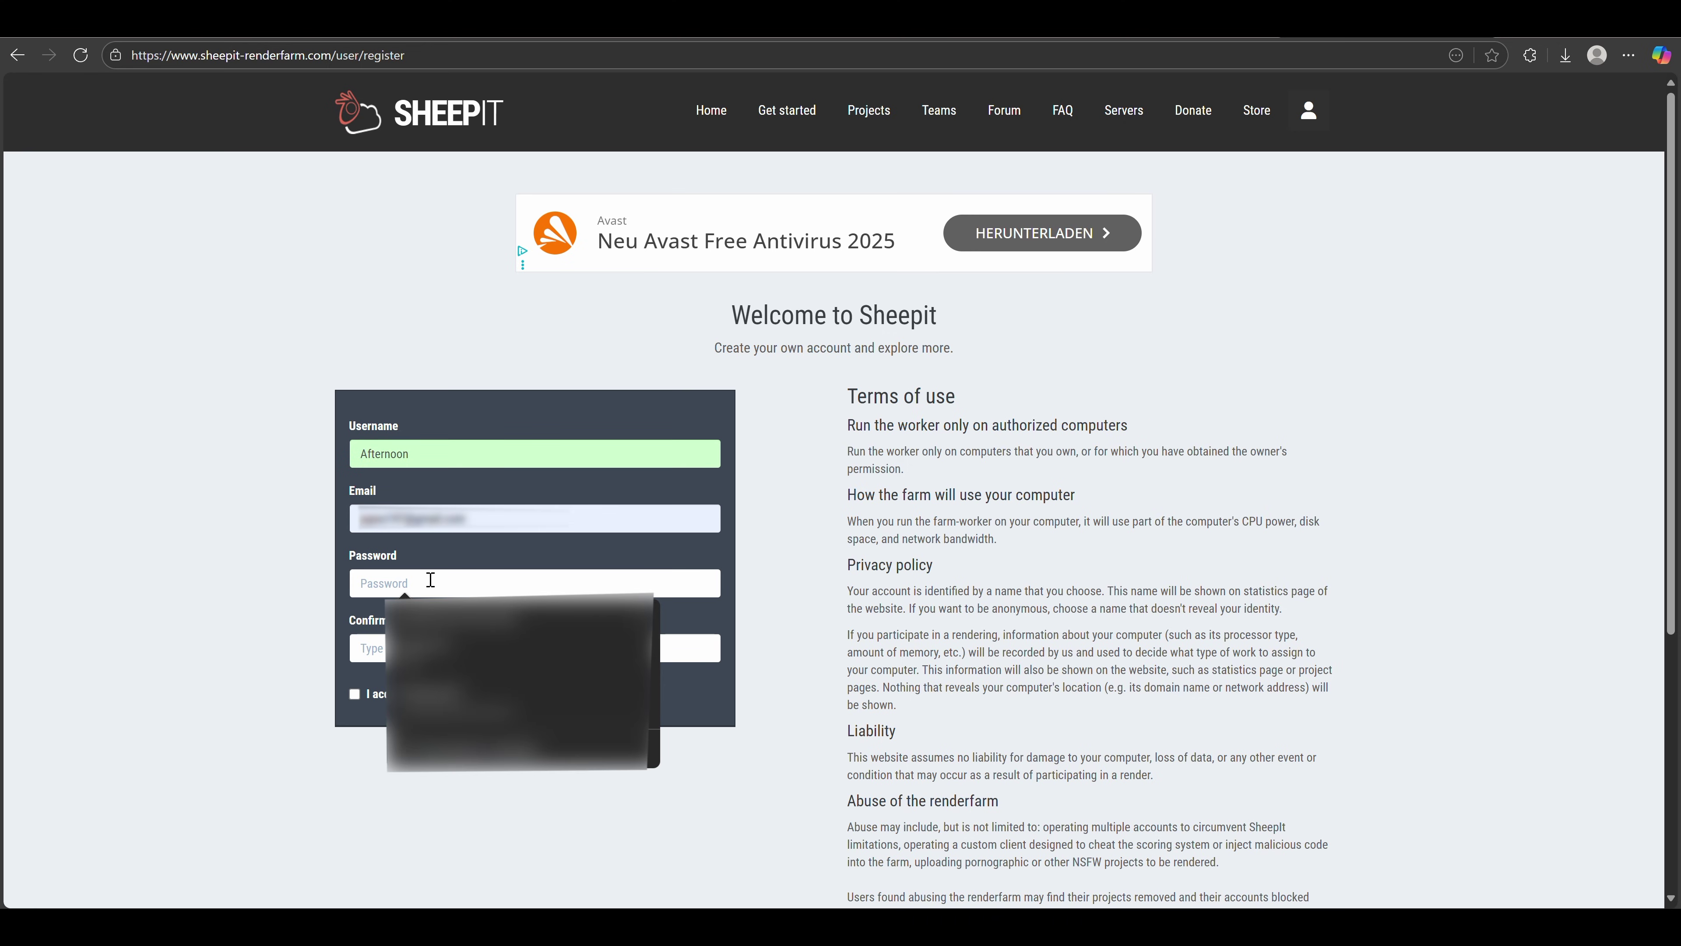
text(********)
click(385, 647)
text(********)
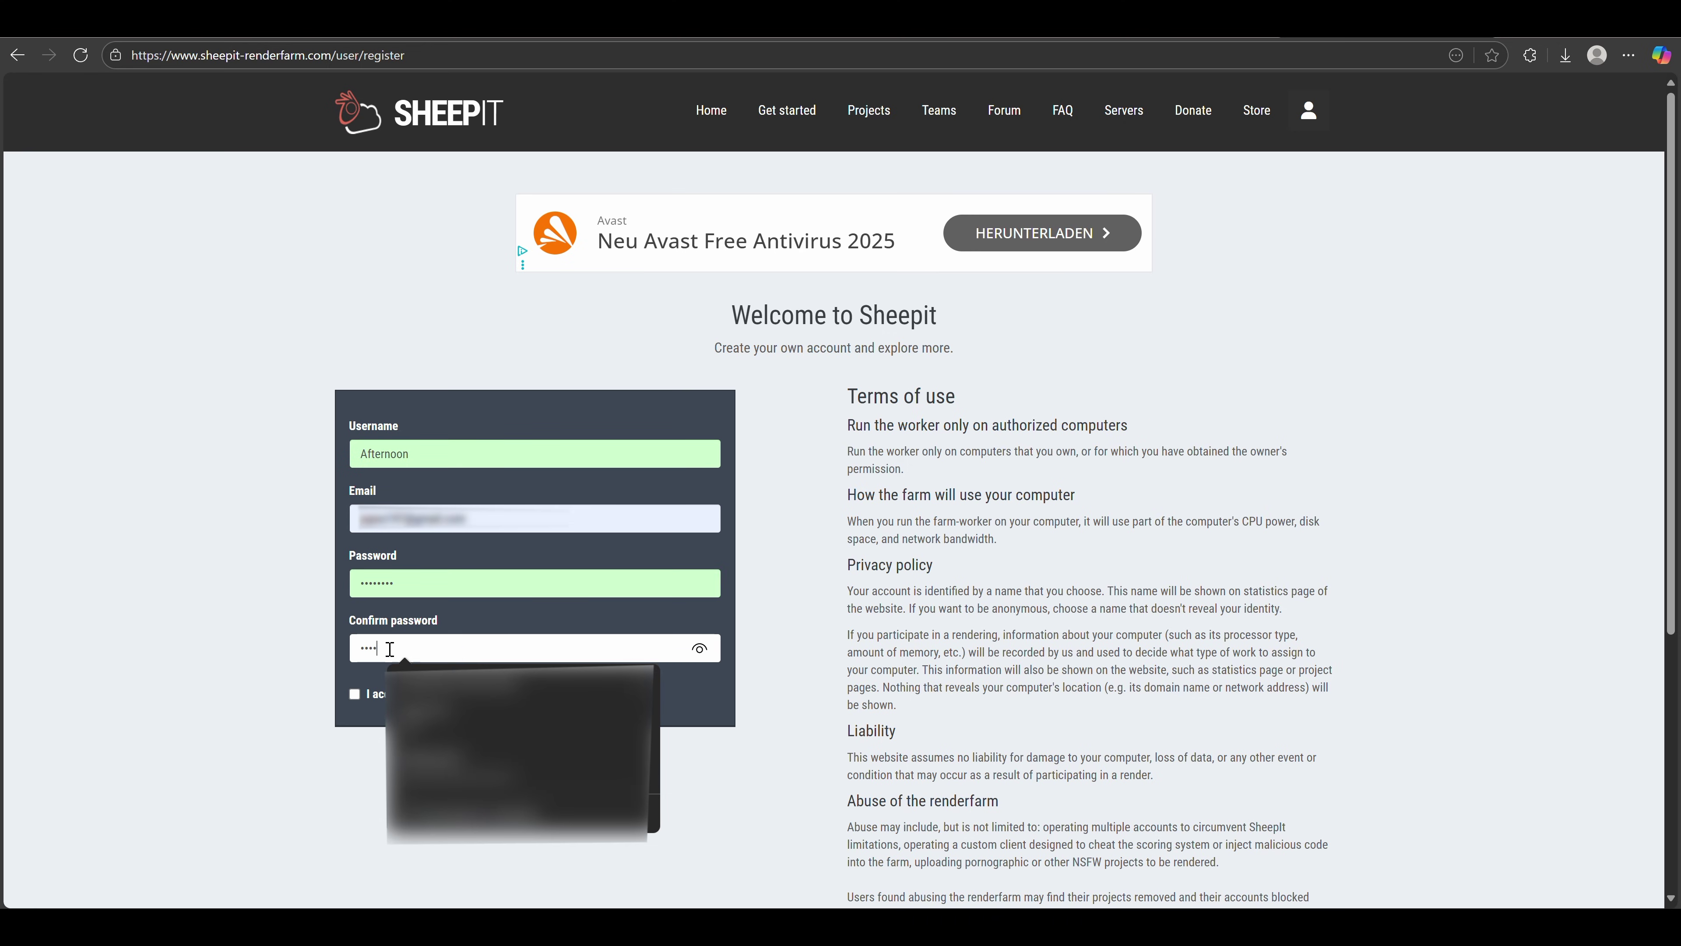
click(397, 694)
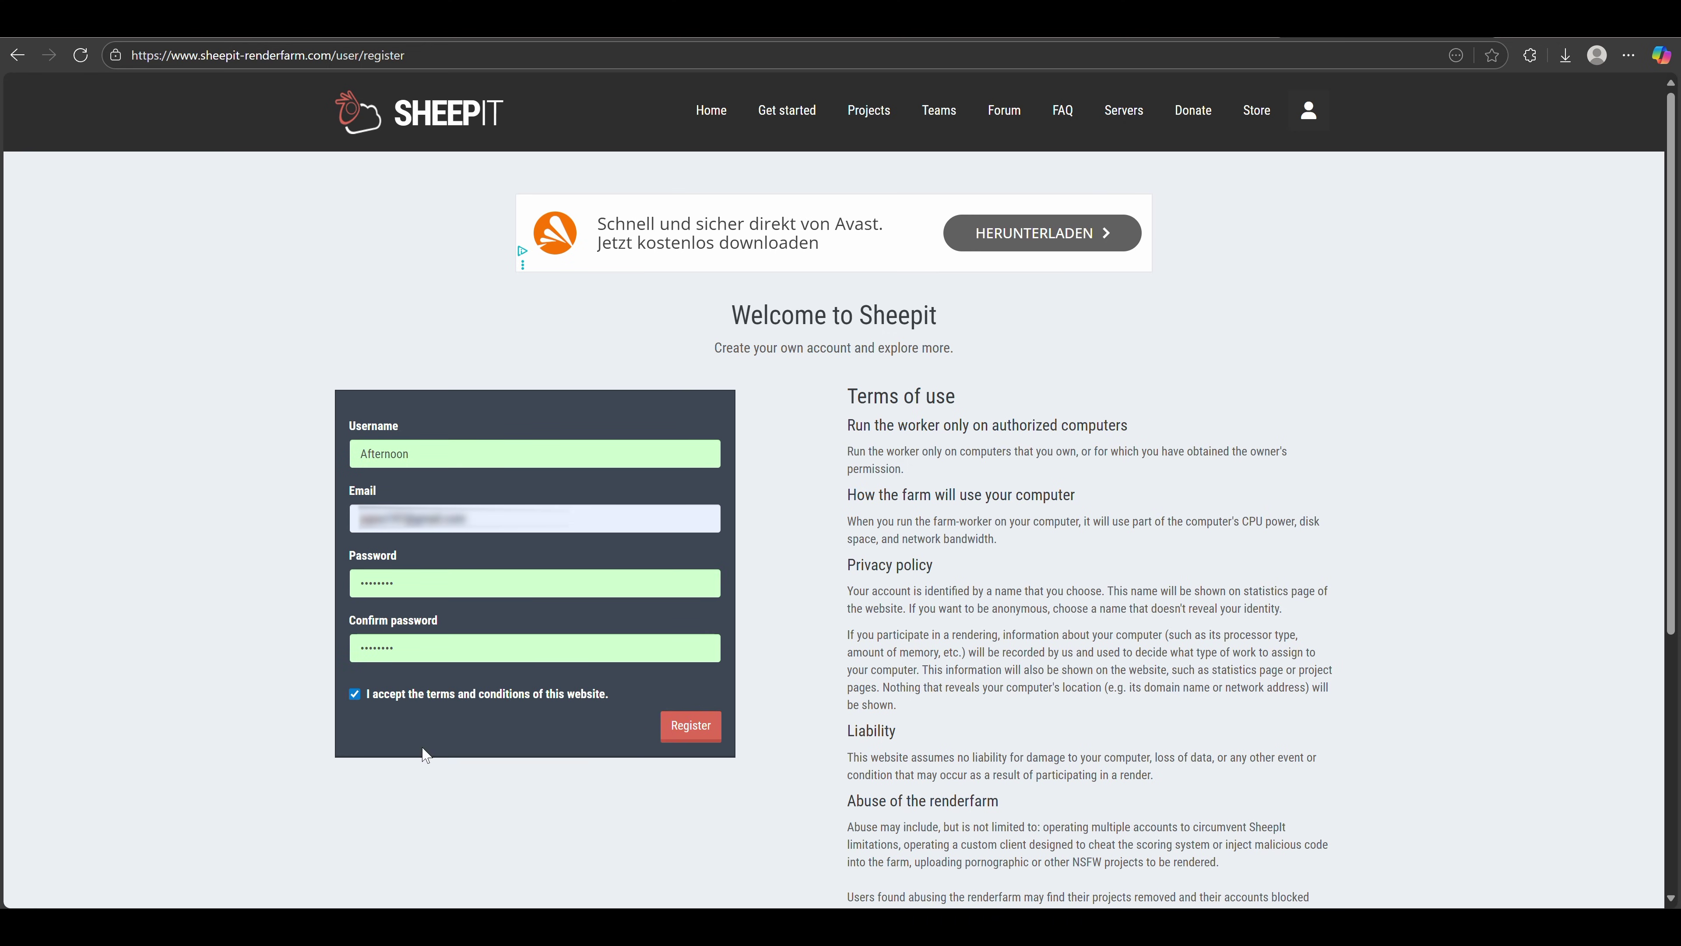
click(684, 728)
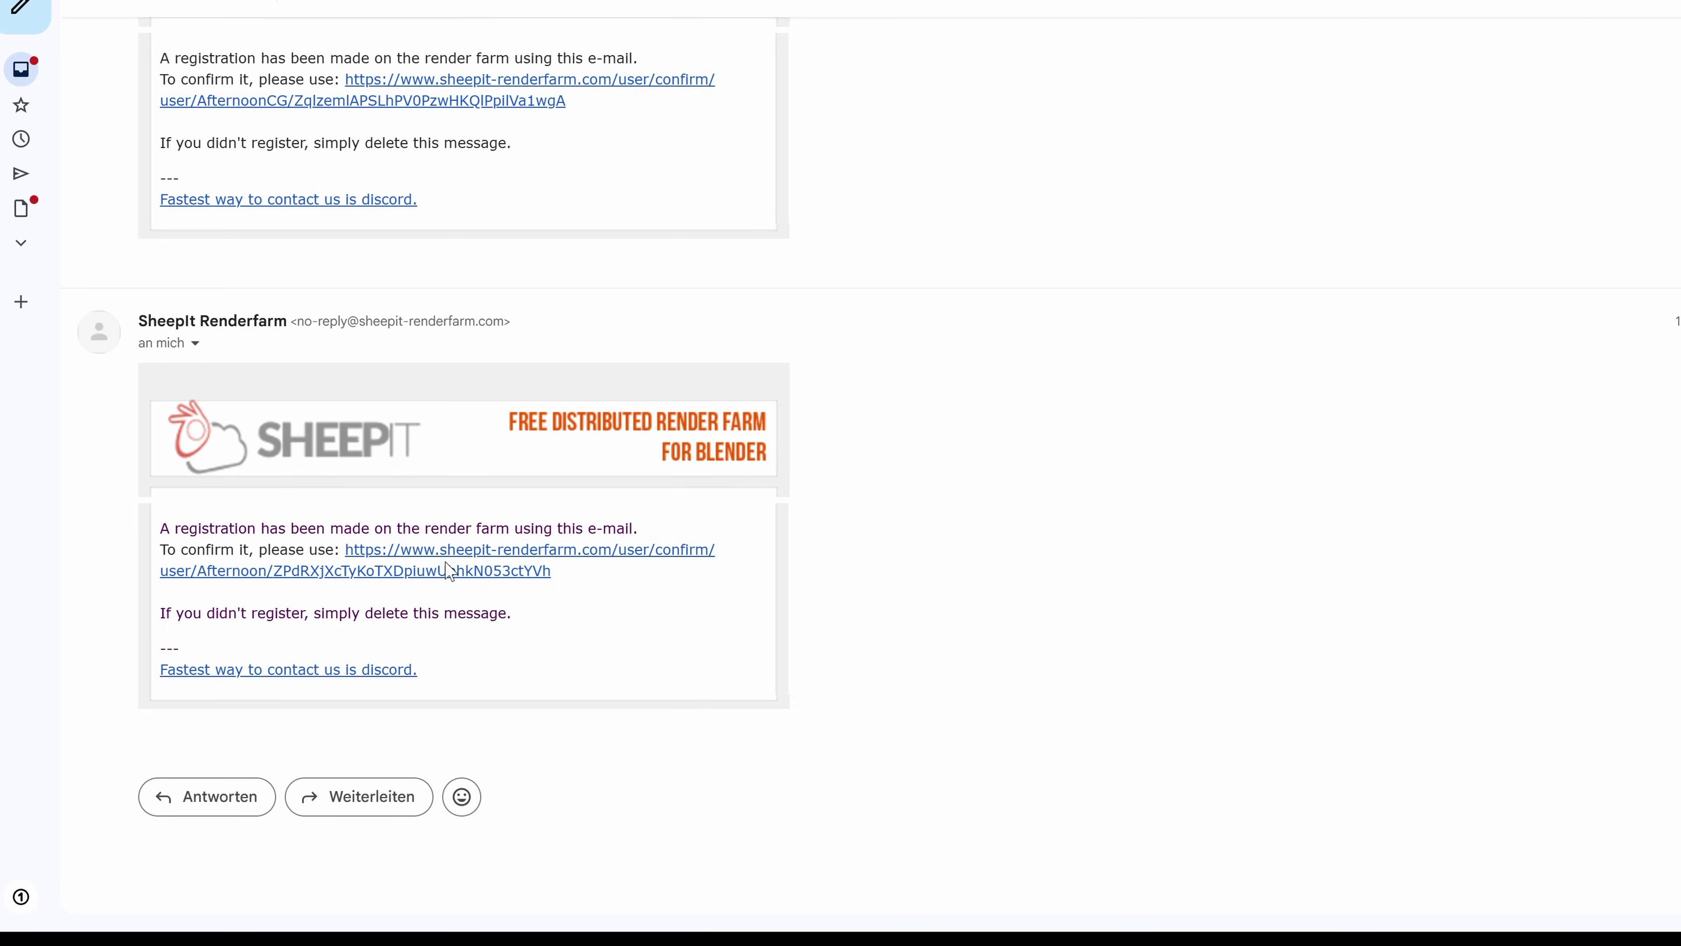
- Confirm the account through the e-mail link and sign in with the new username and password
click(450, 571)
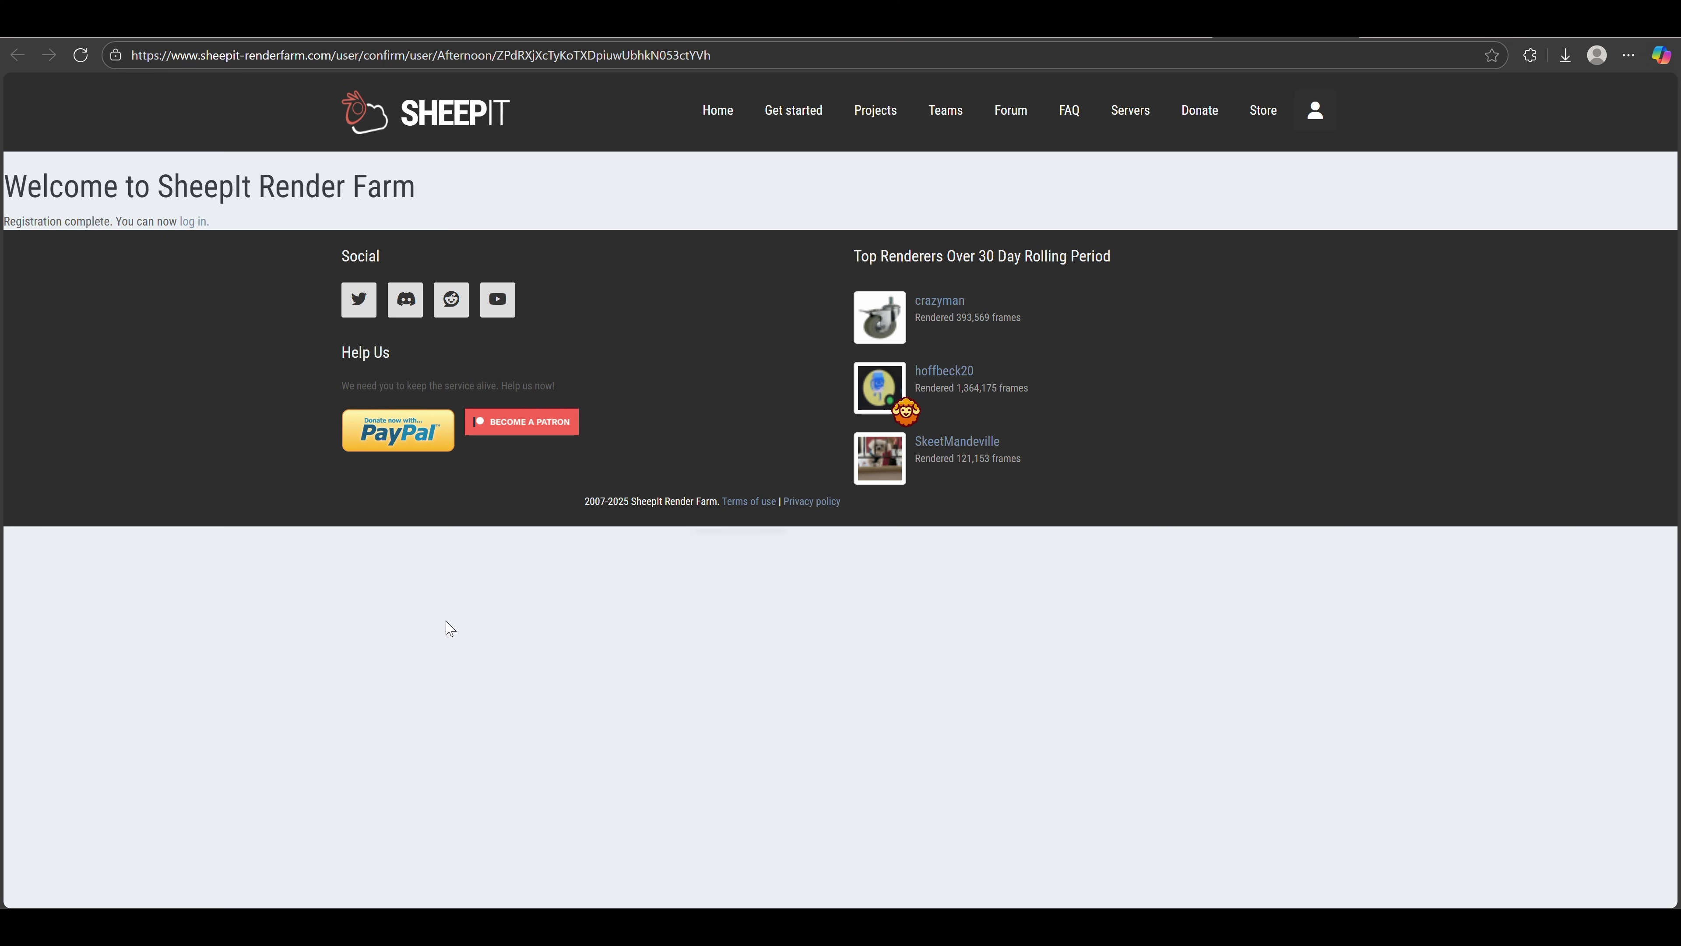
drag(5, 173, 237, 227)
click(196, 222)
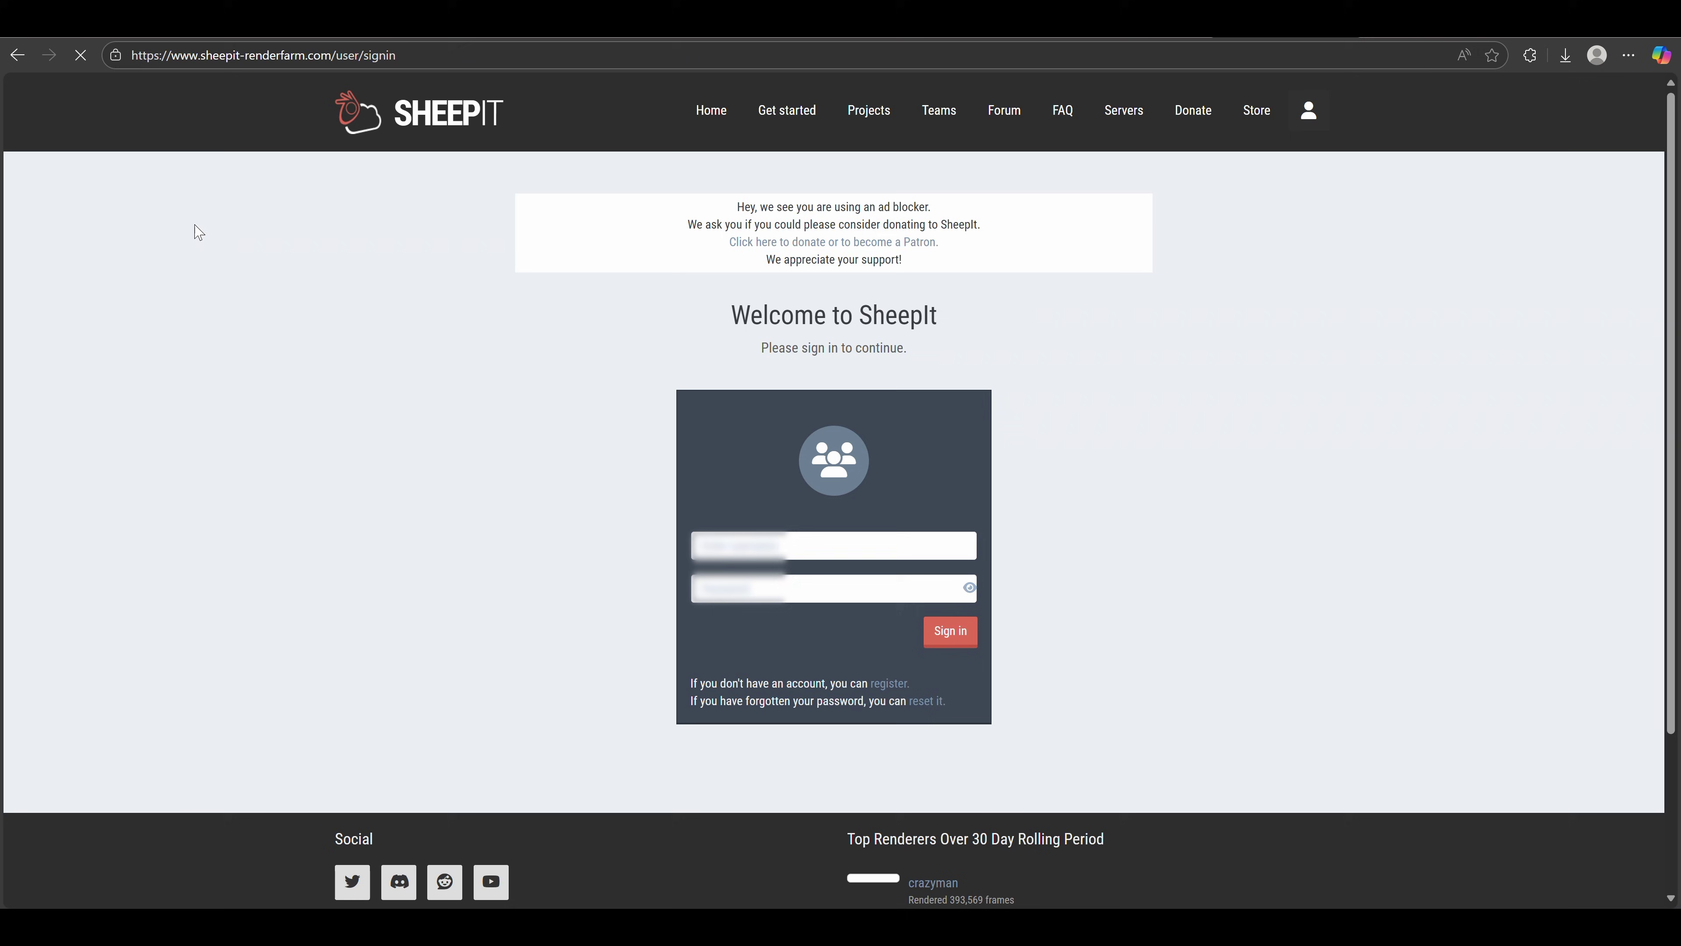
text(AfternoonCG)
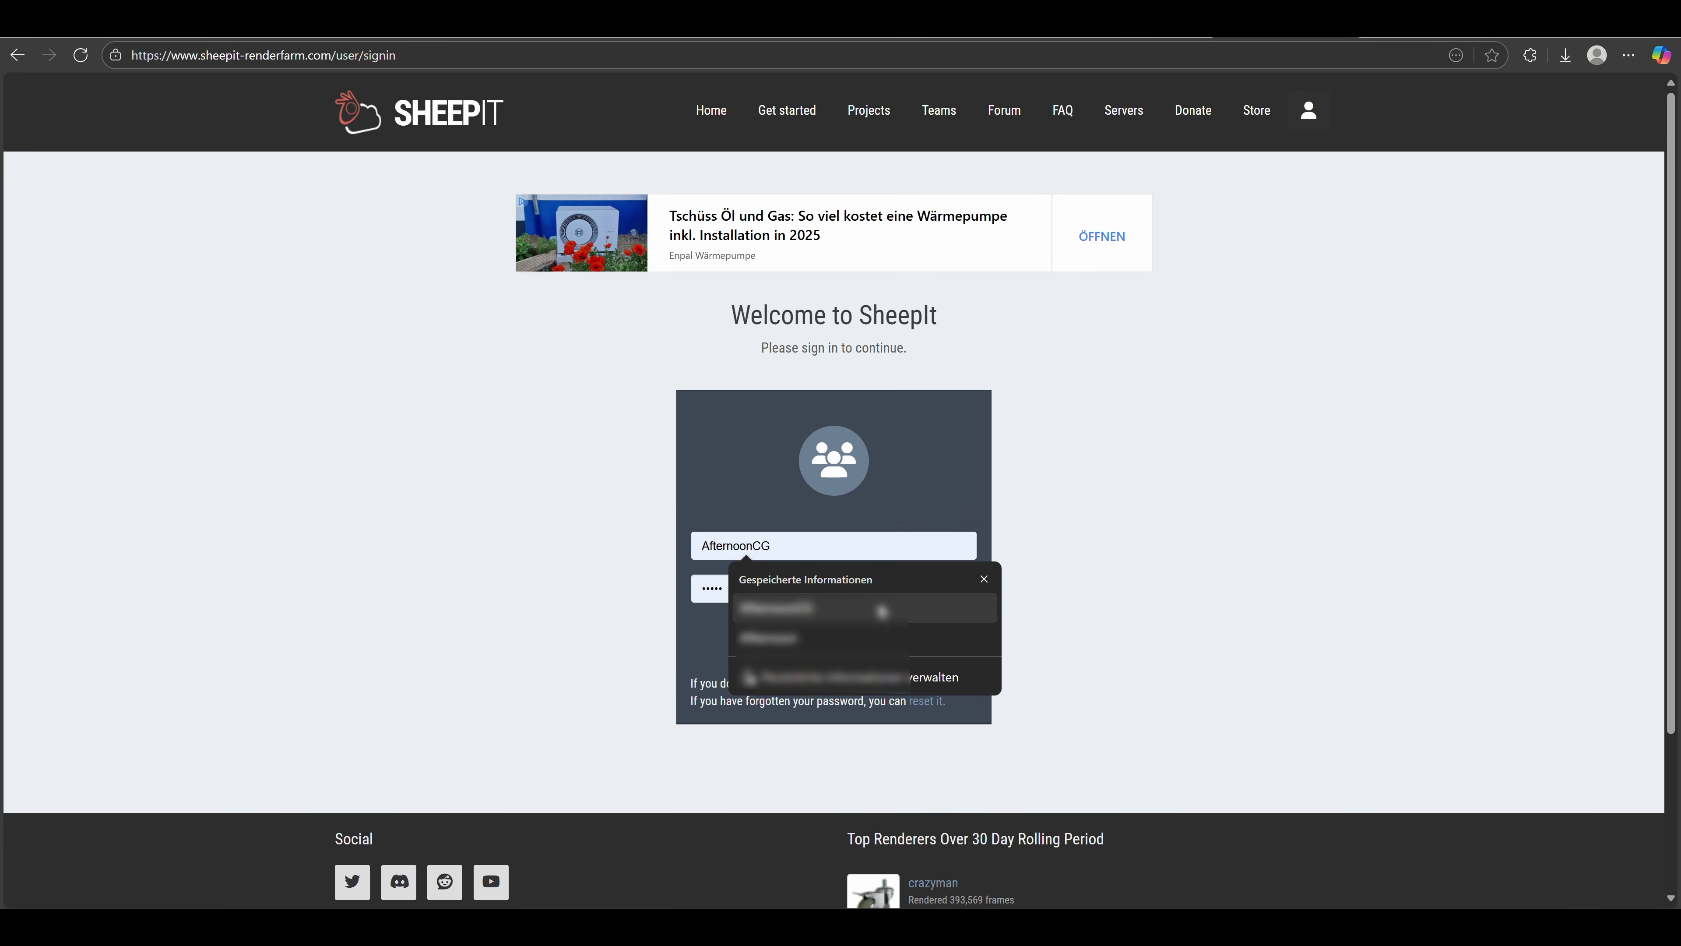
click(773, 589)
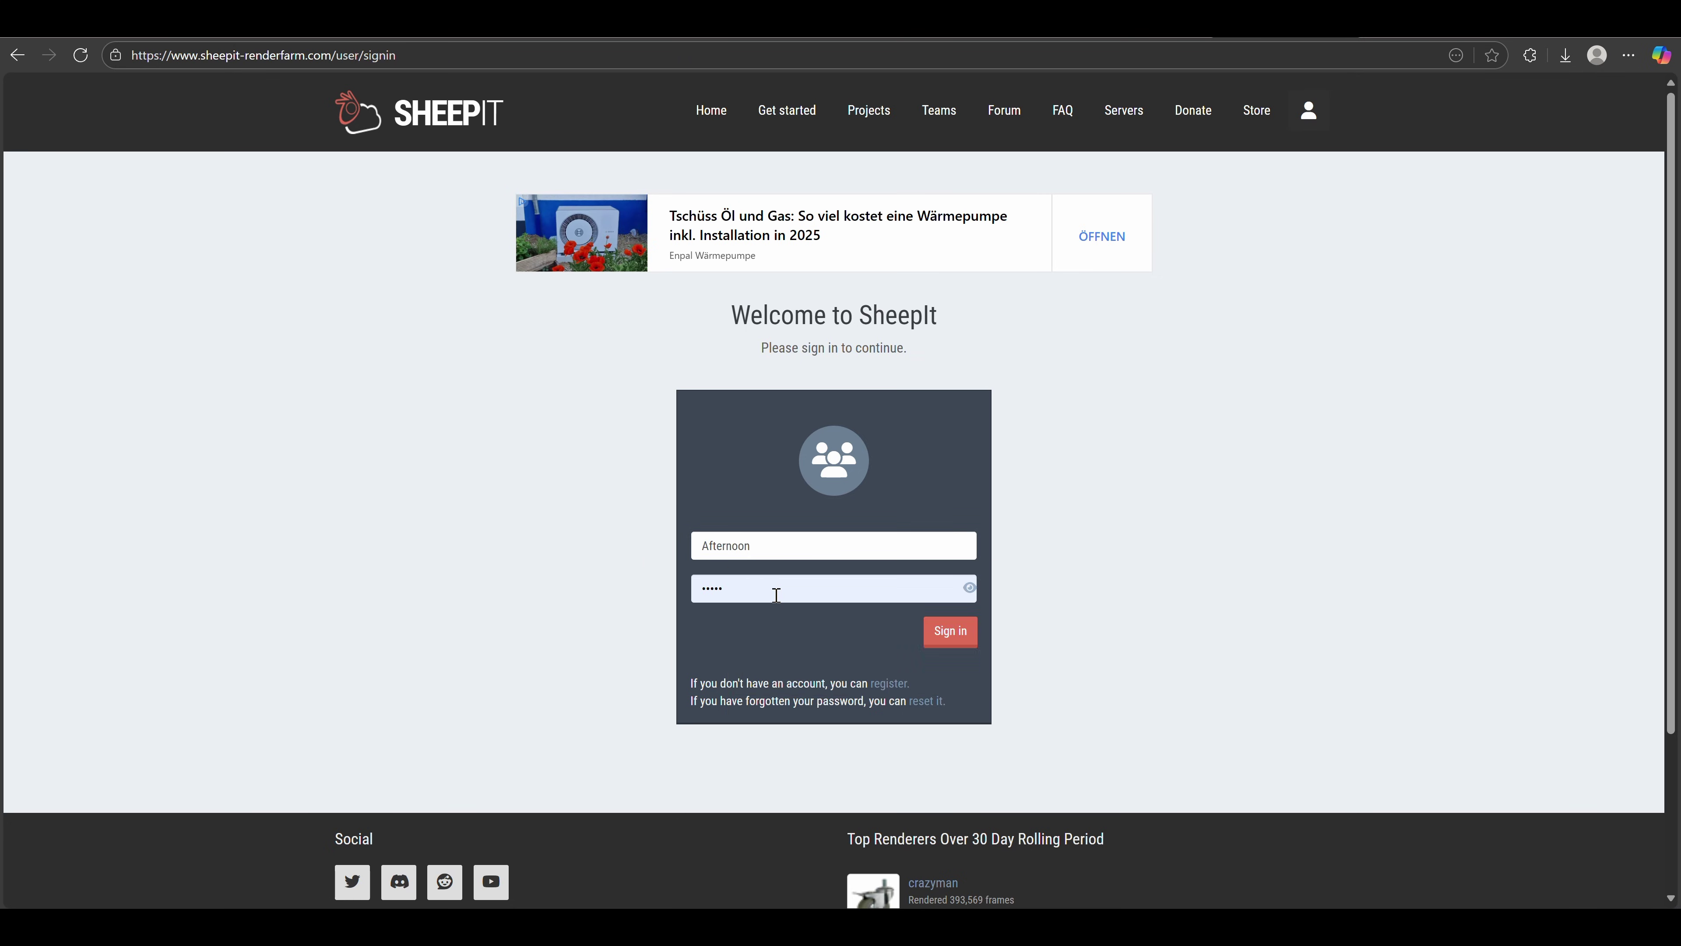
click(960, 632)
click(1333, 286)
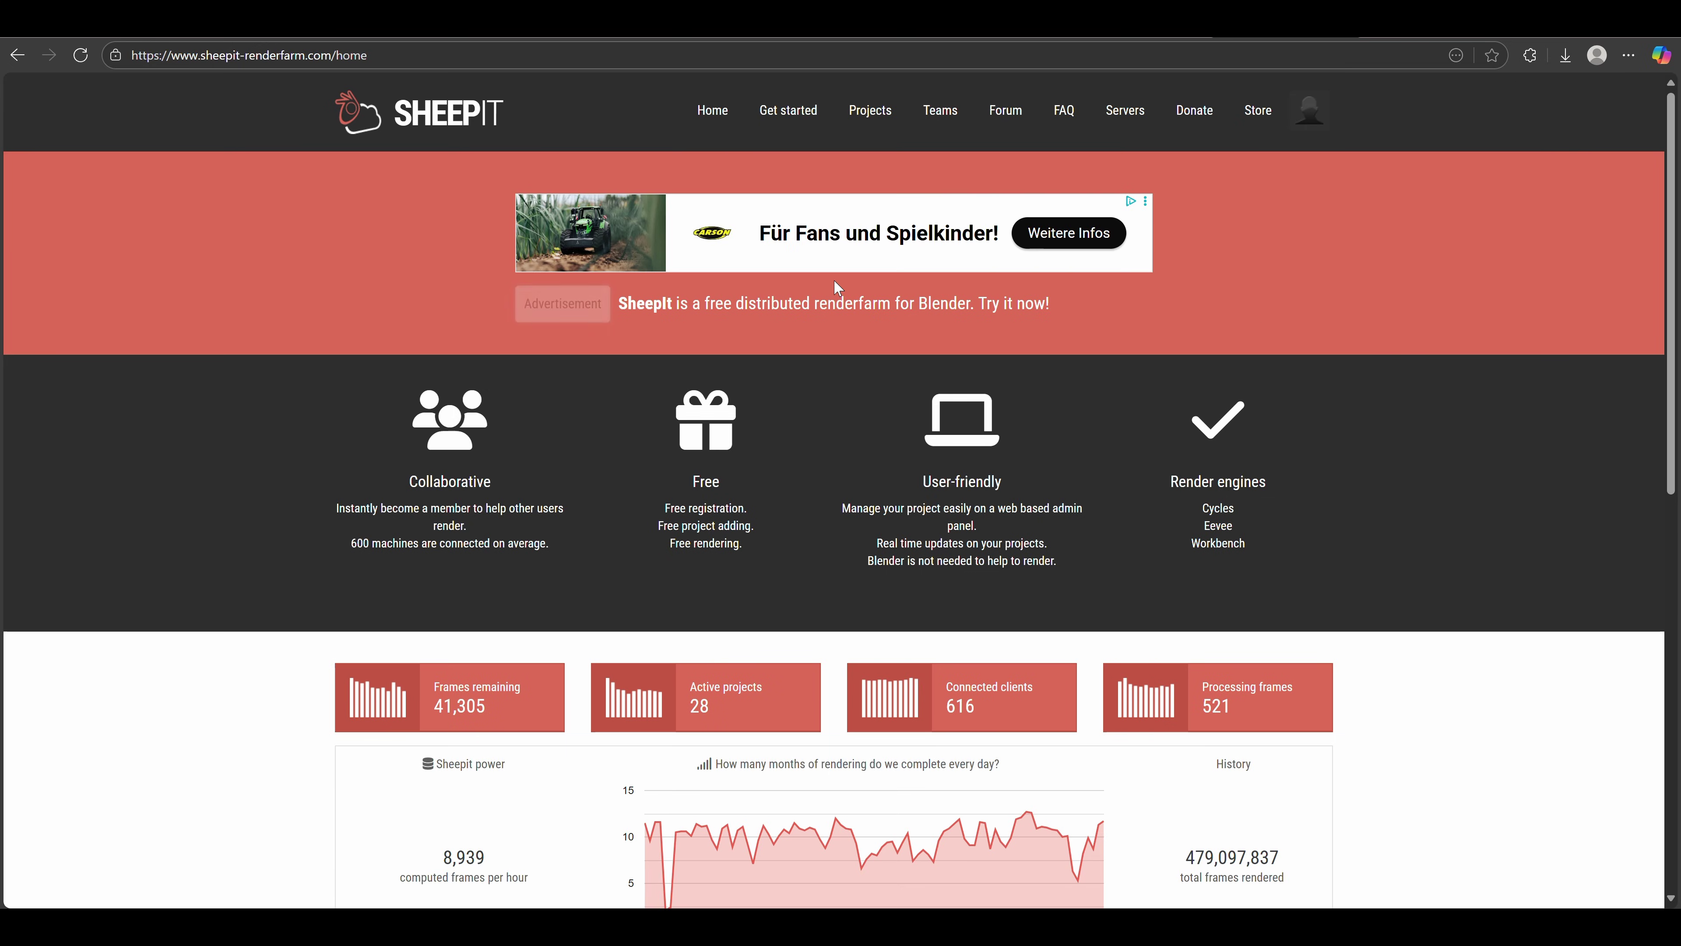
- Set concrete-743209.jpg as the account avatar, then return to Get started
click(788, 110)
scroll(715, 547, down, 3)
scroll(715, 546, down, 1)
drag(708, 491, 945, 523)
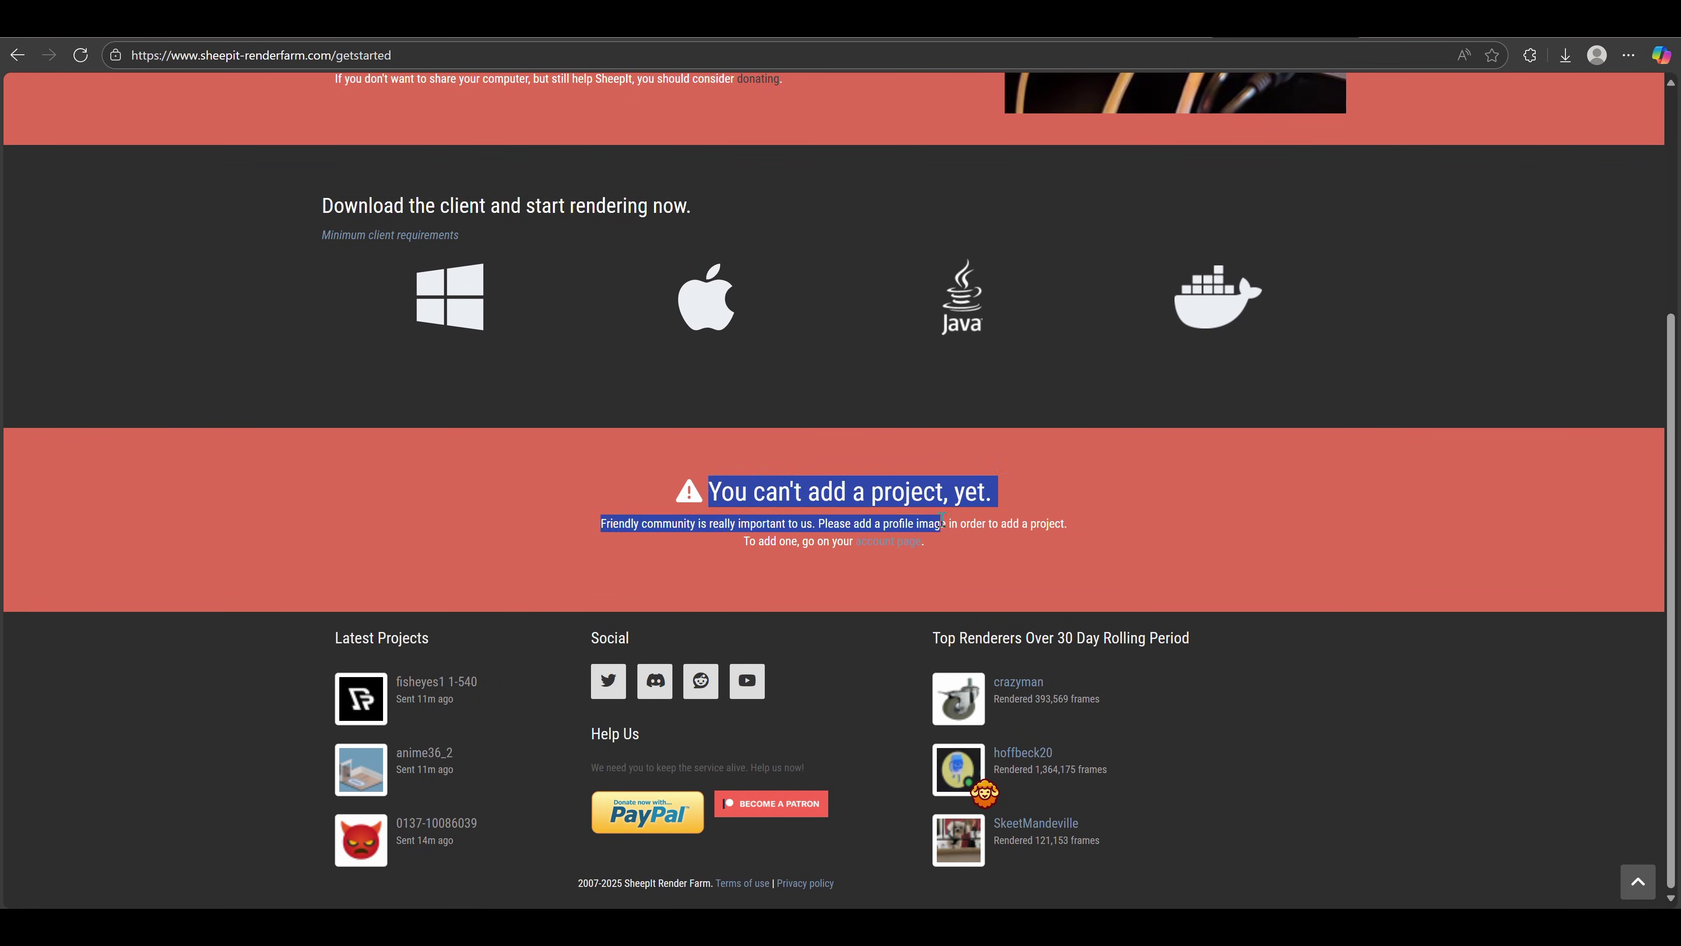
click(768, 537)
click(889, 541)
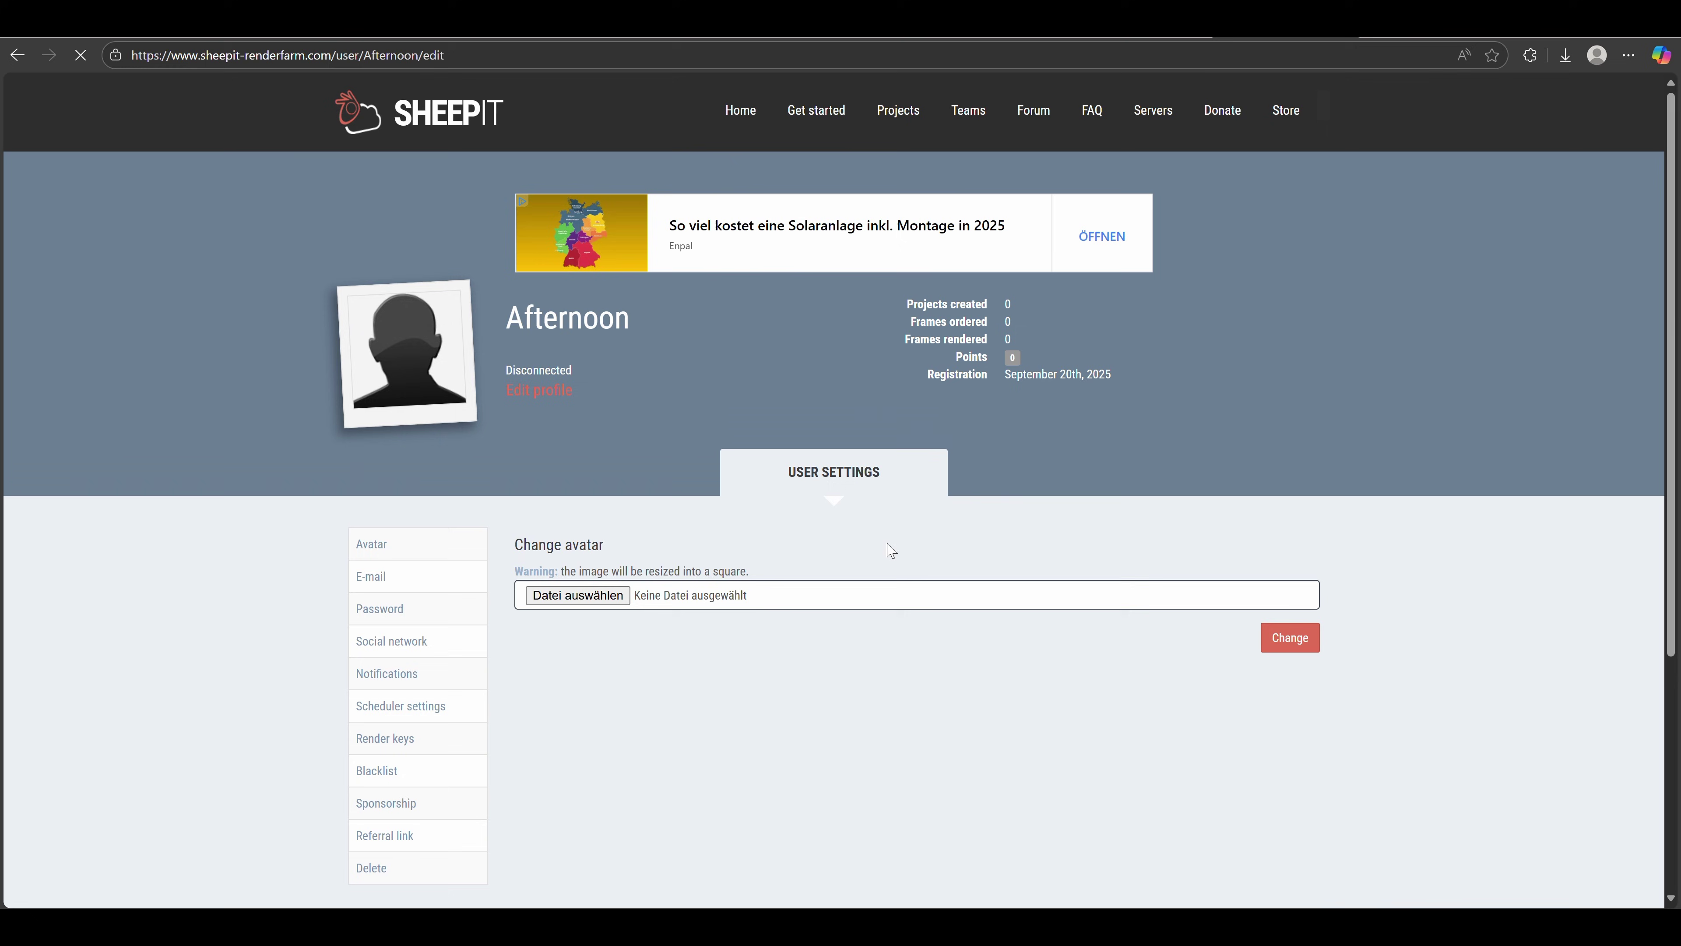
click(578, 594)
click(66, 281)
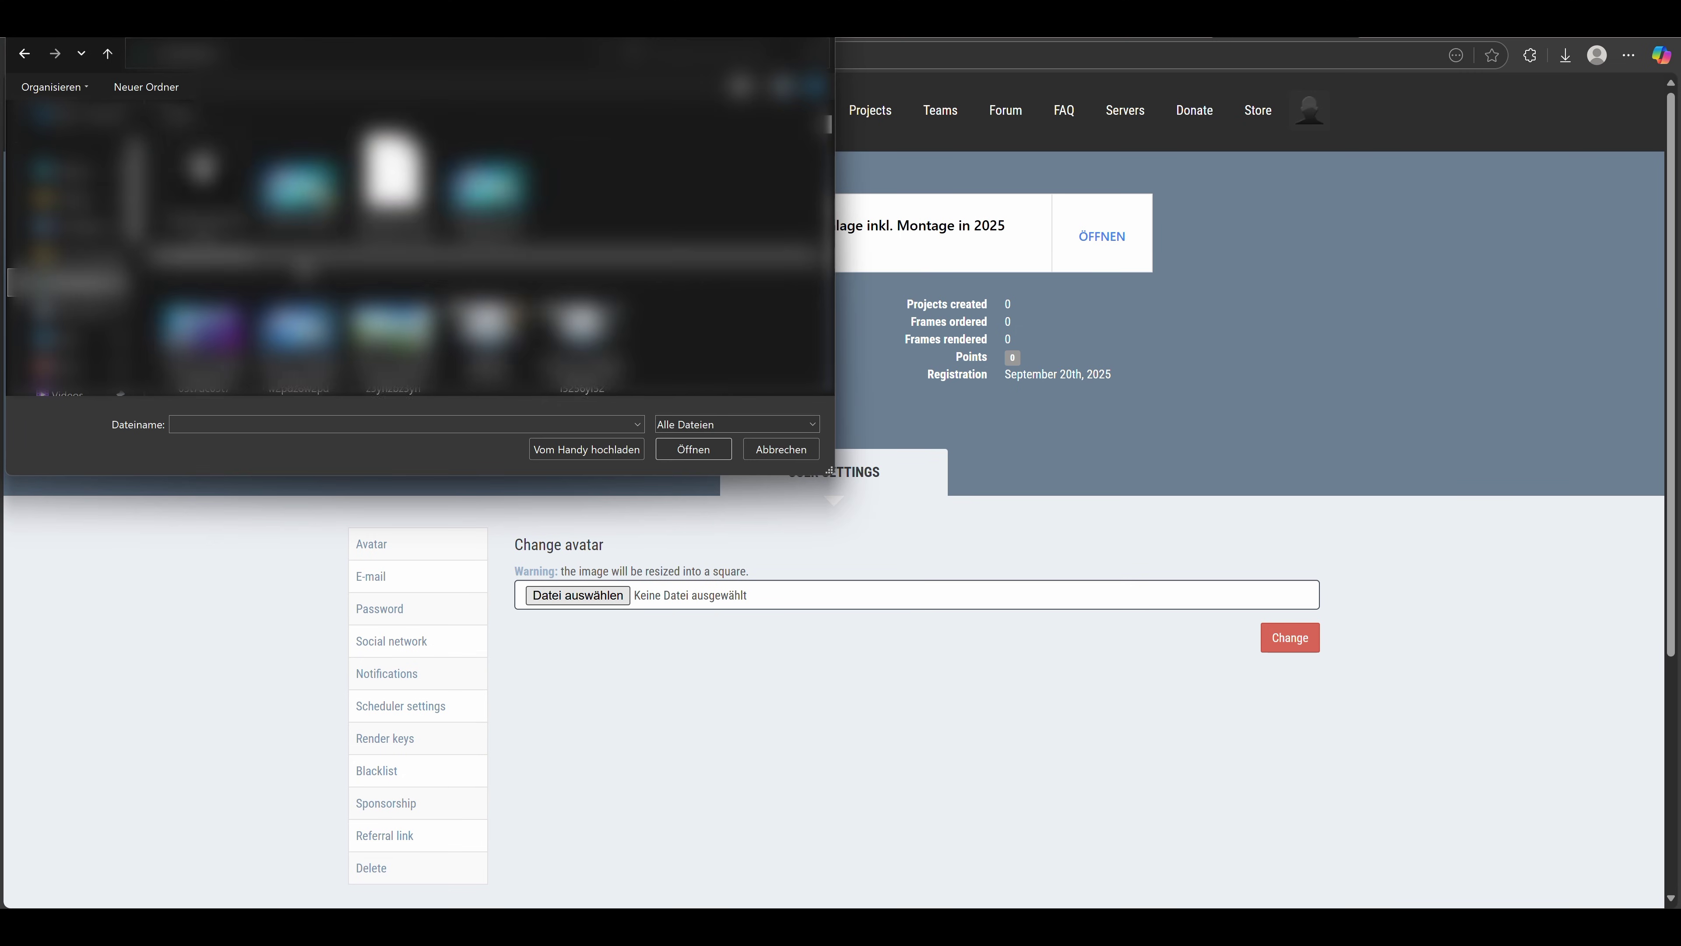
double_click(675, 152)
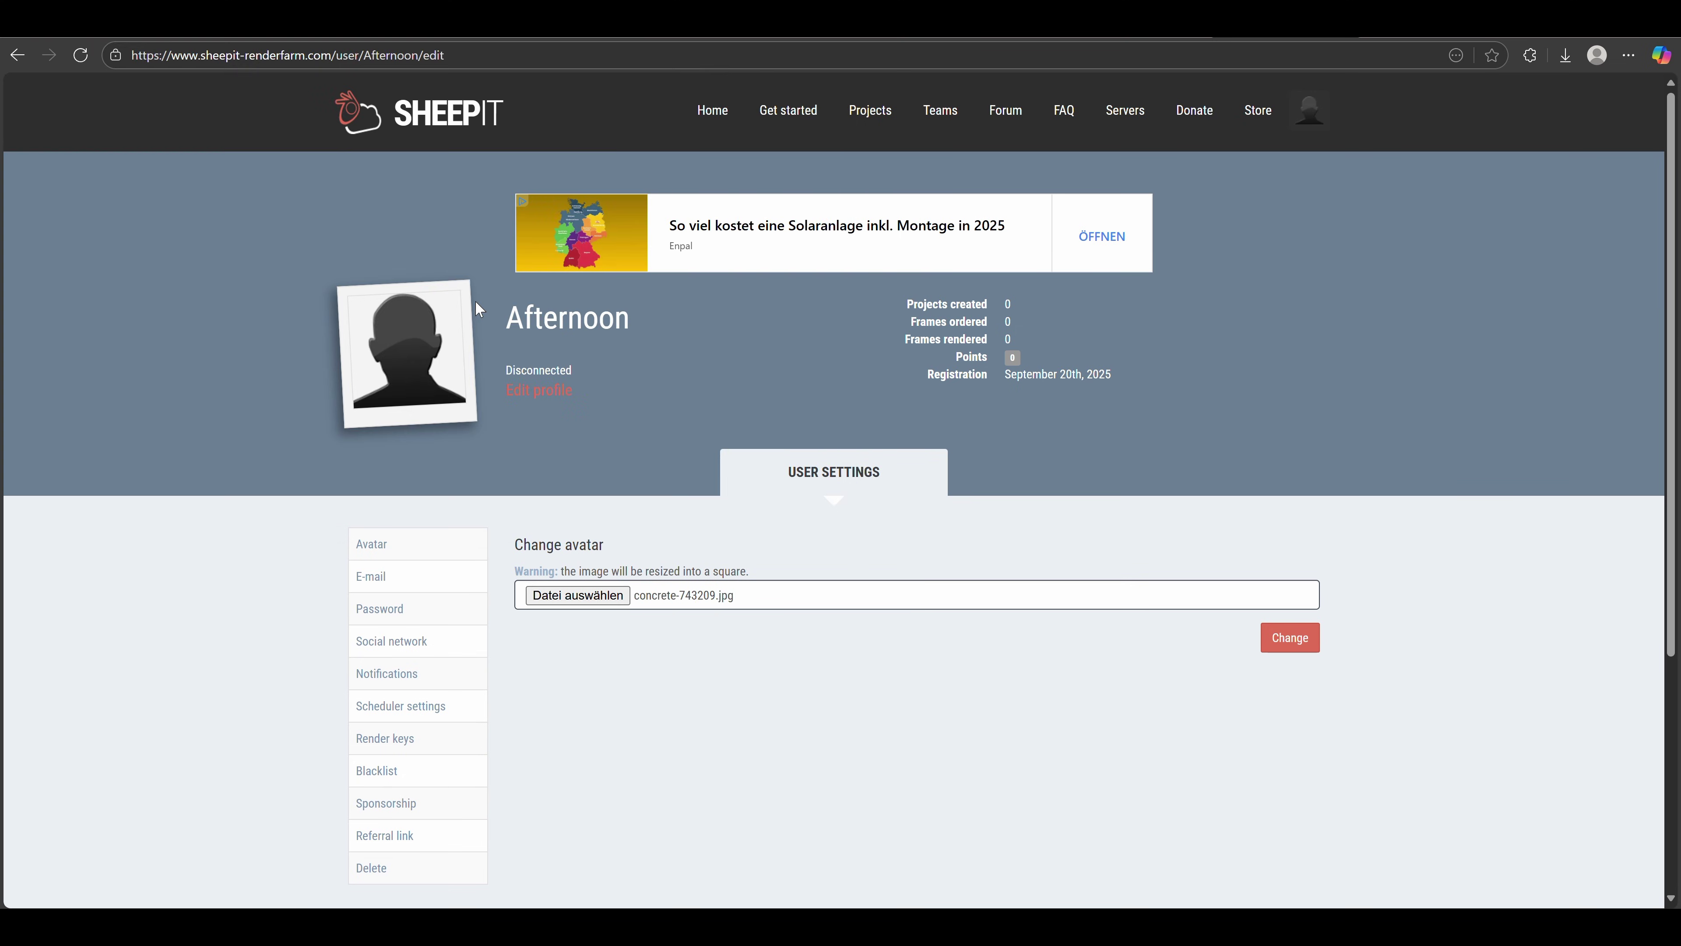
click(1294, 645)
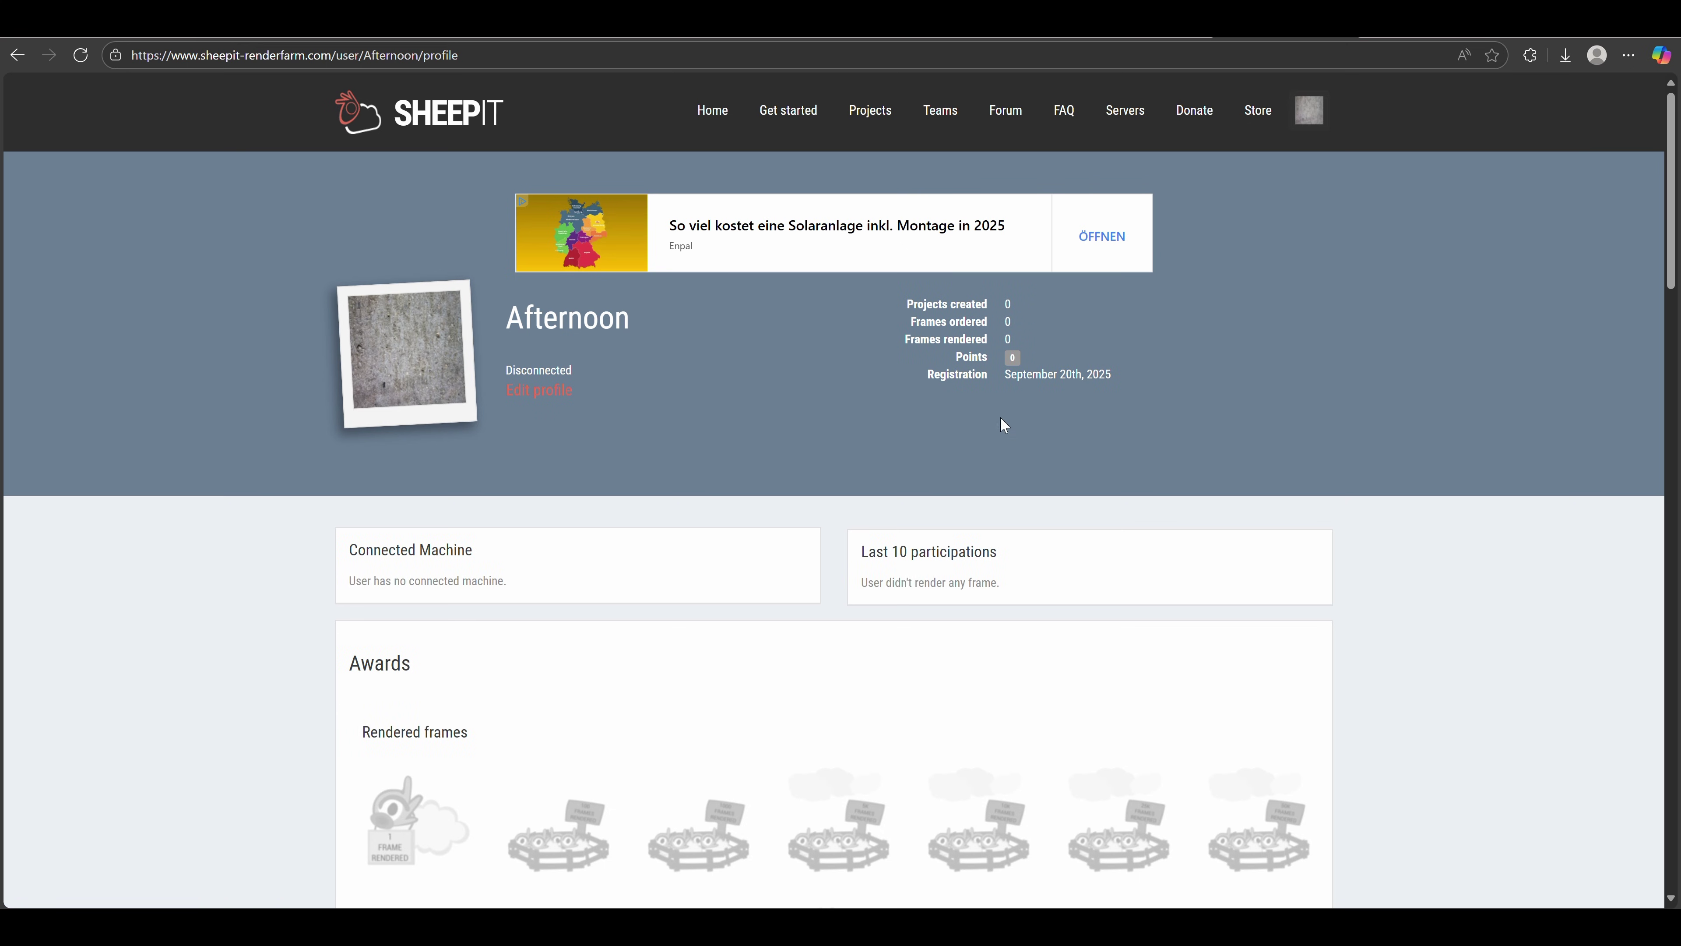
click(799, 124)
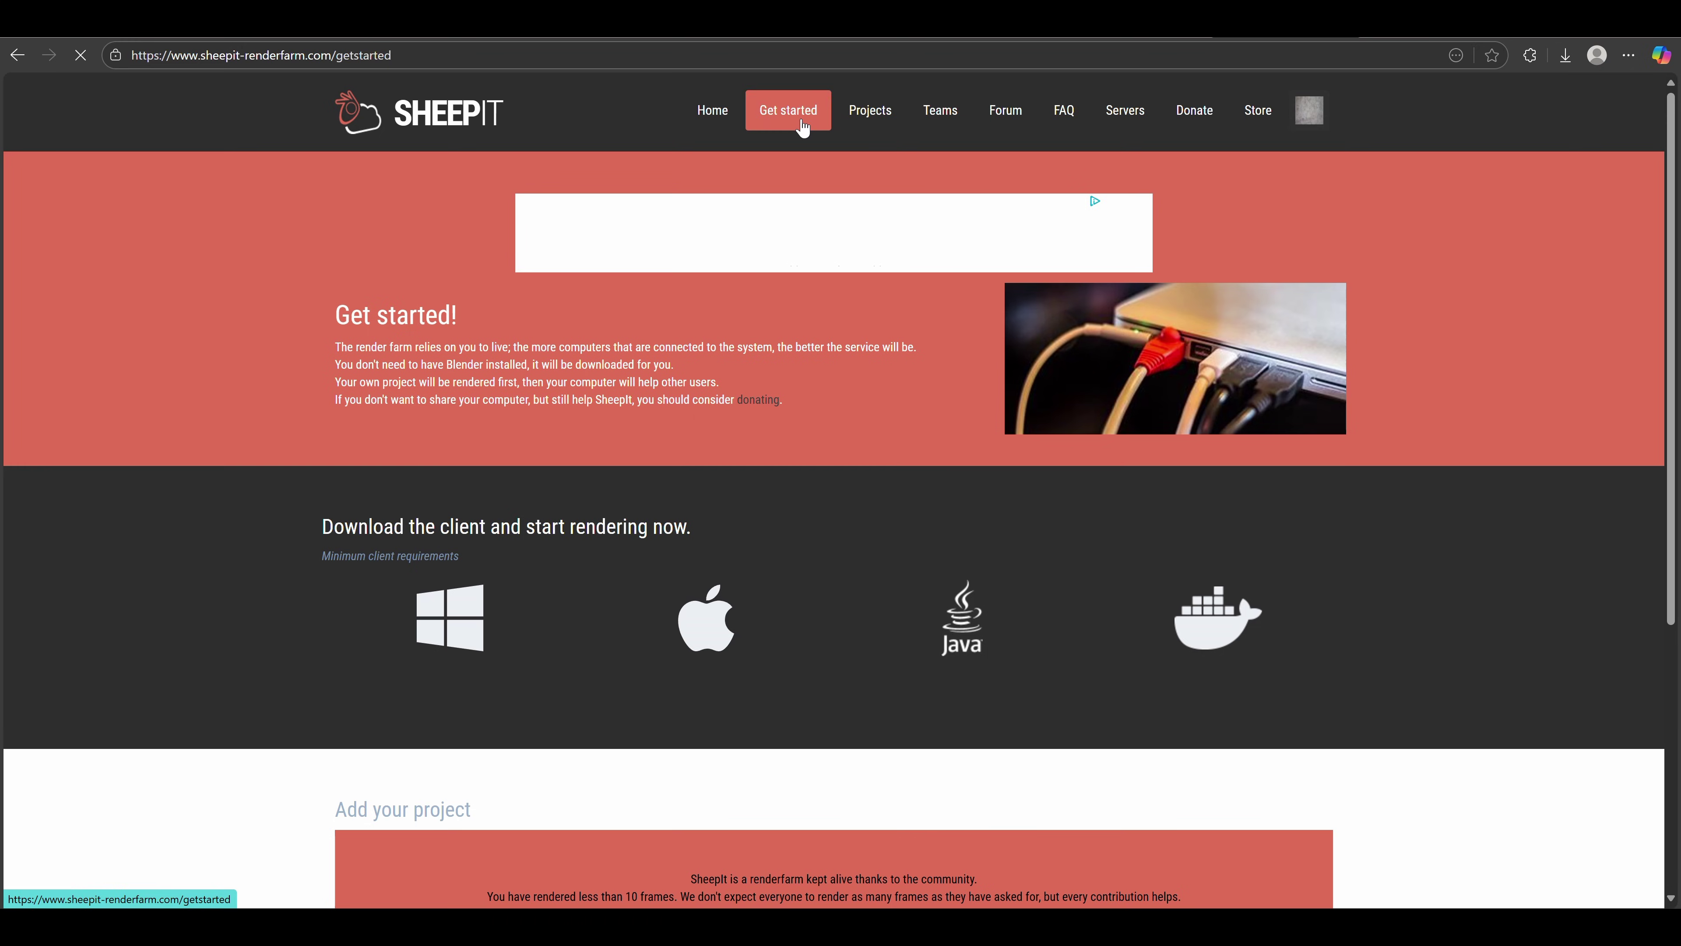
- Note the 10-frame rendering requirement and download the Windows client
scroll(939, 672, down, 4)
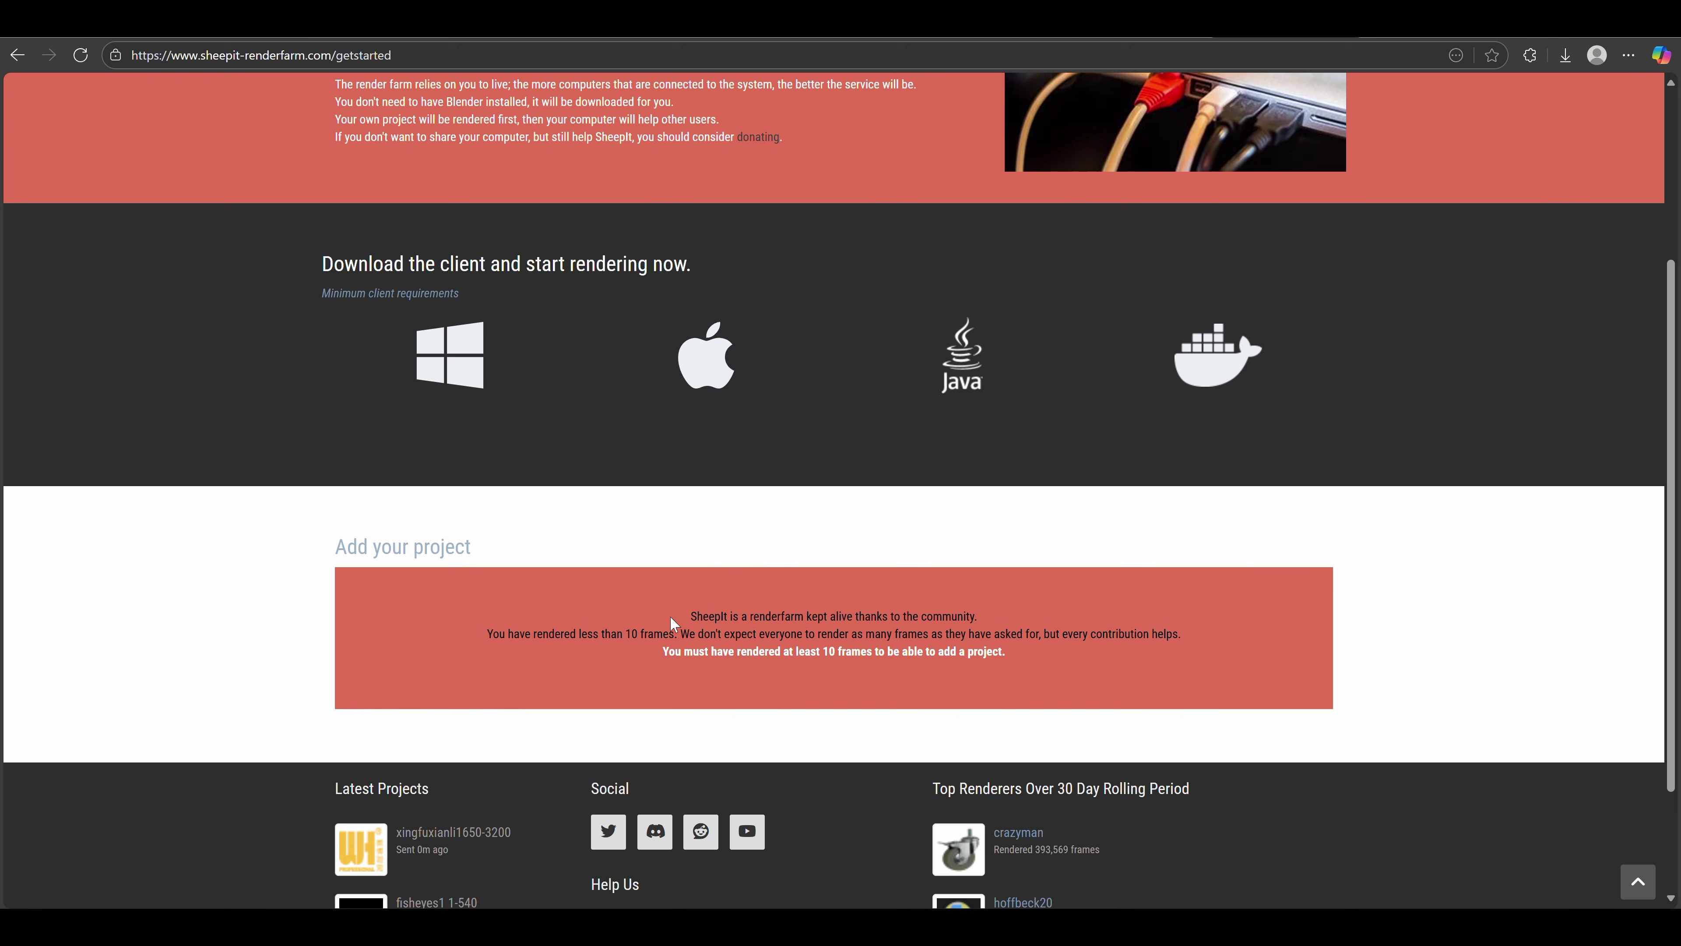
drag(605, 634, 679, 635)
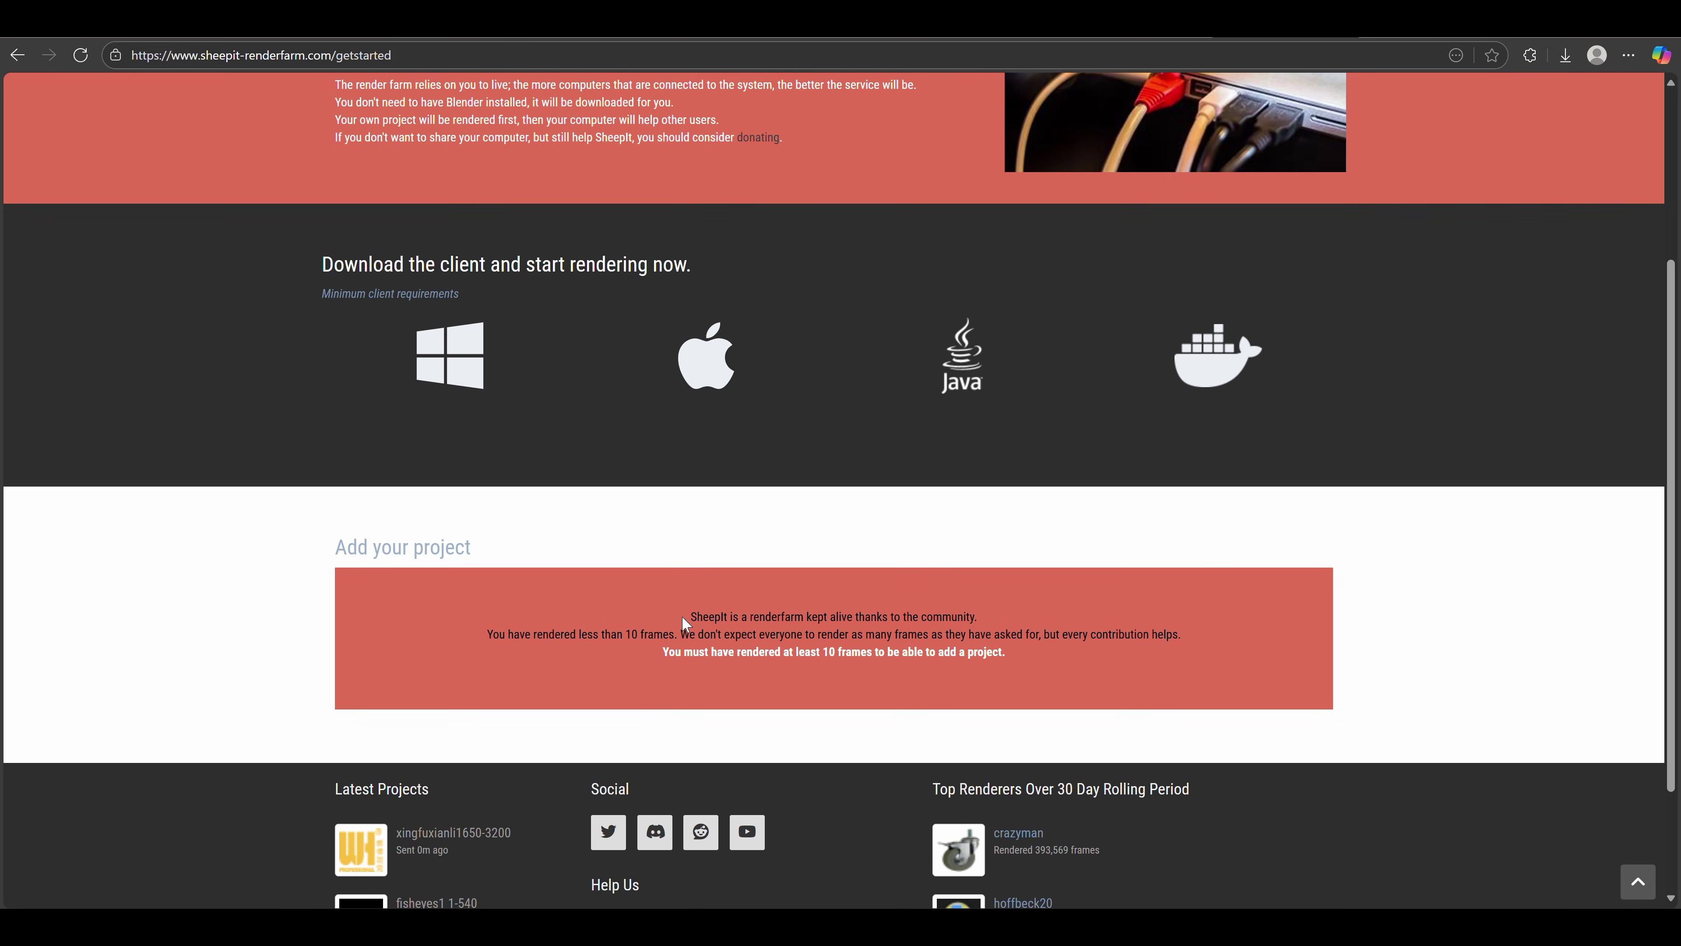
scroll(682, 615, up, 4)
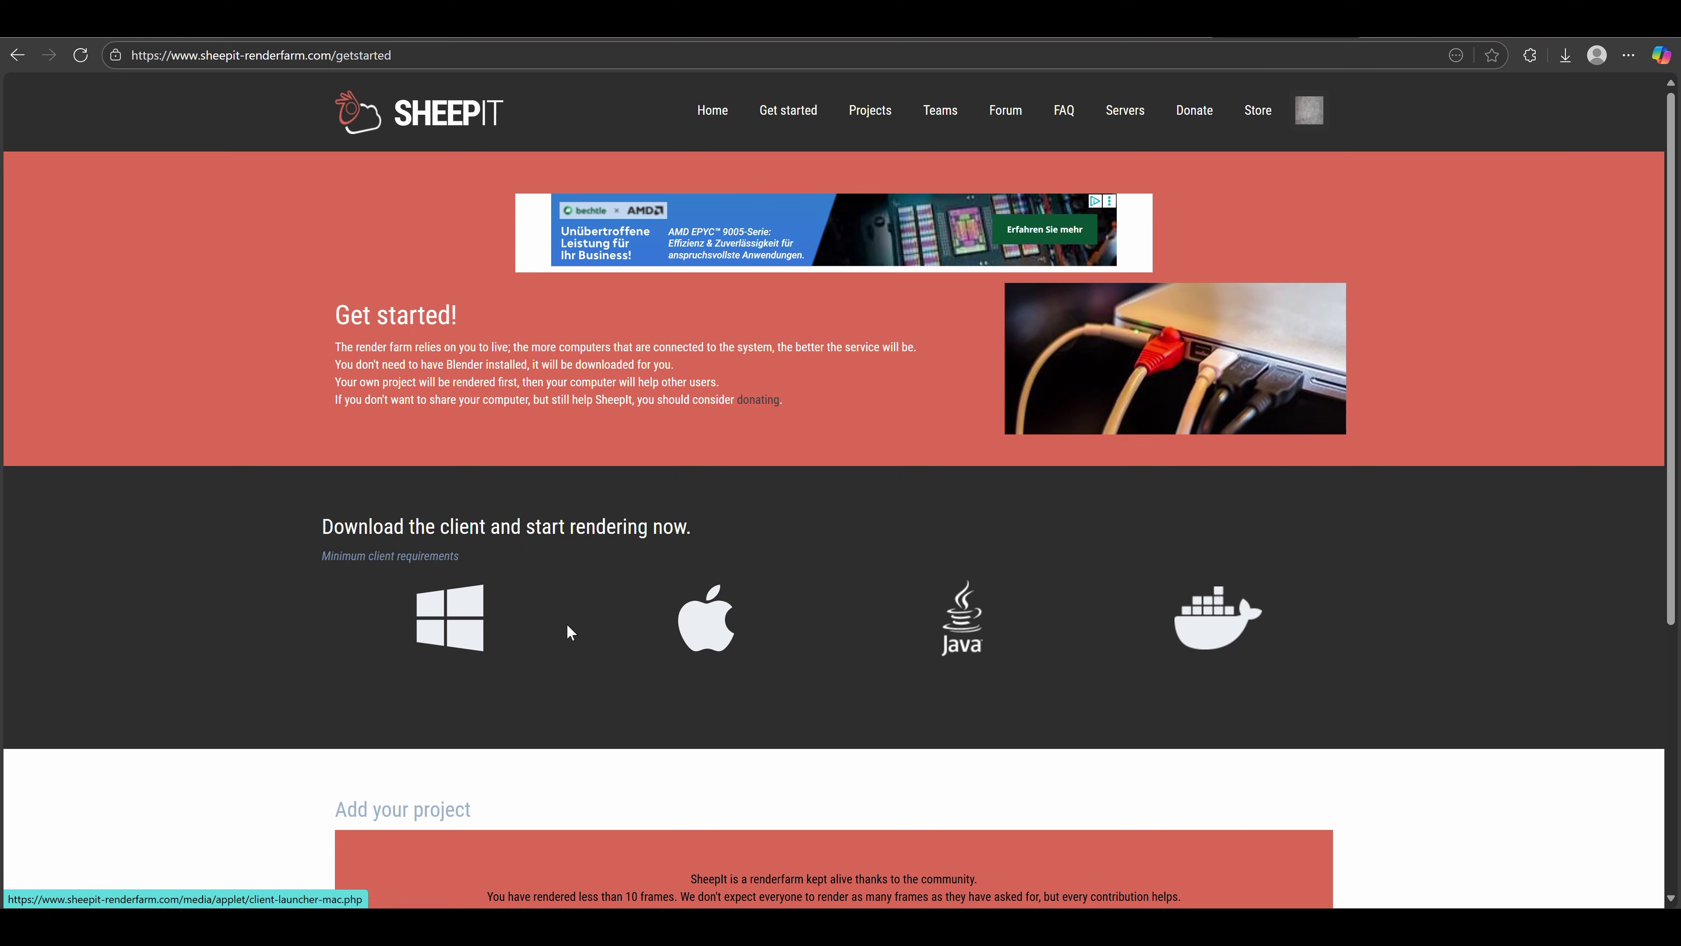
click(459, 622)
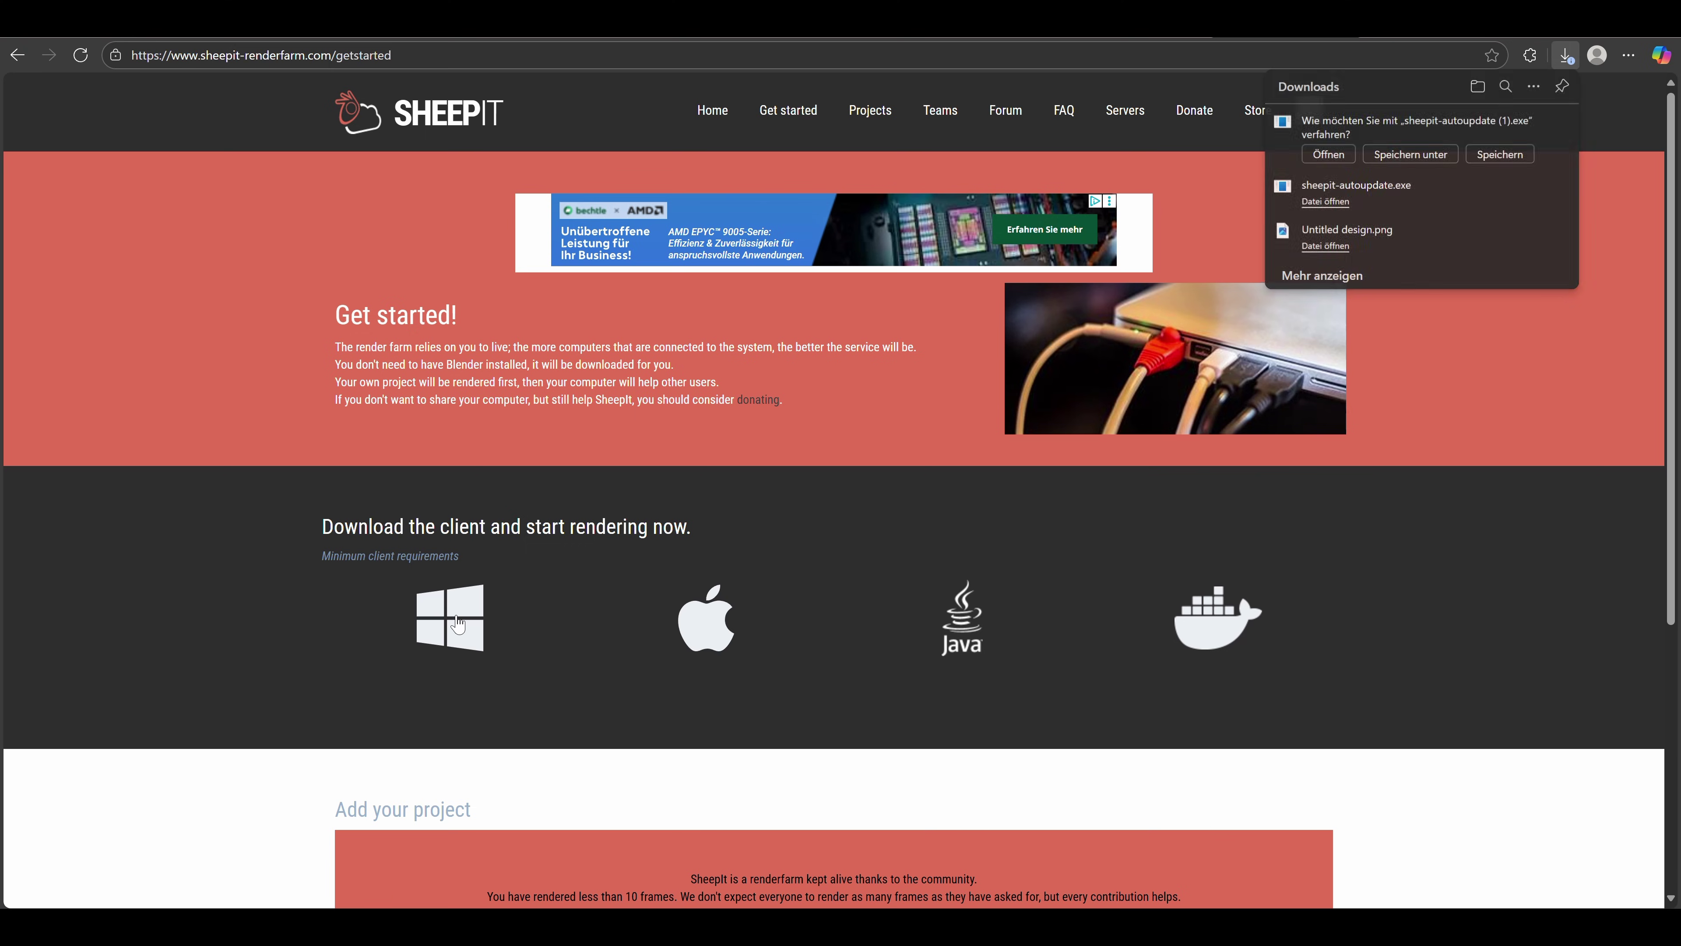
- Save and launch sheepit-autoupdate (1).exe, then enter the account username and password
click(1502, 155)
click(1387, 131)
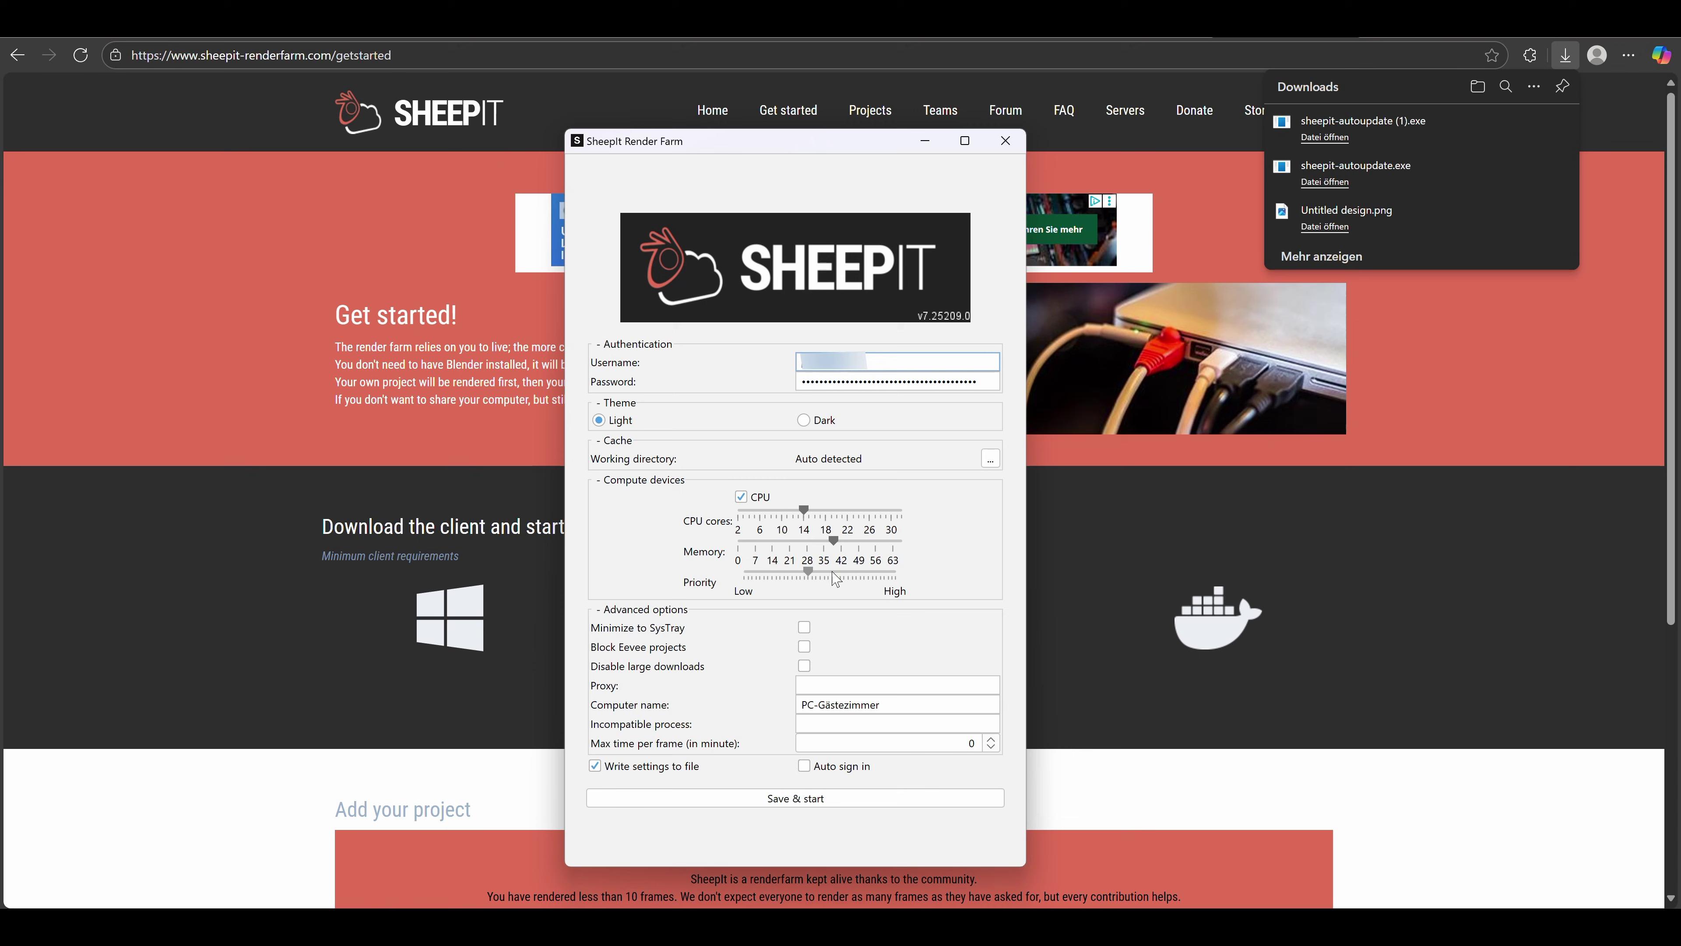
text(Afternoon)
key(Tab)
text(********)
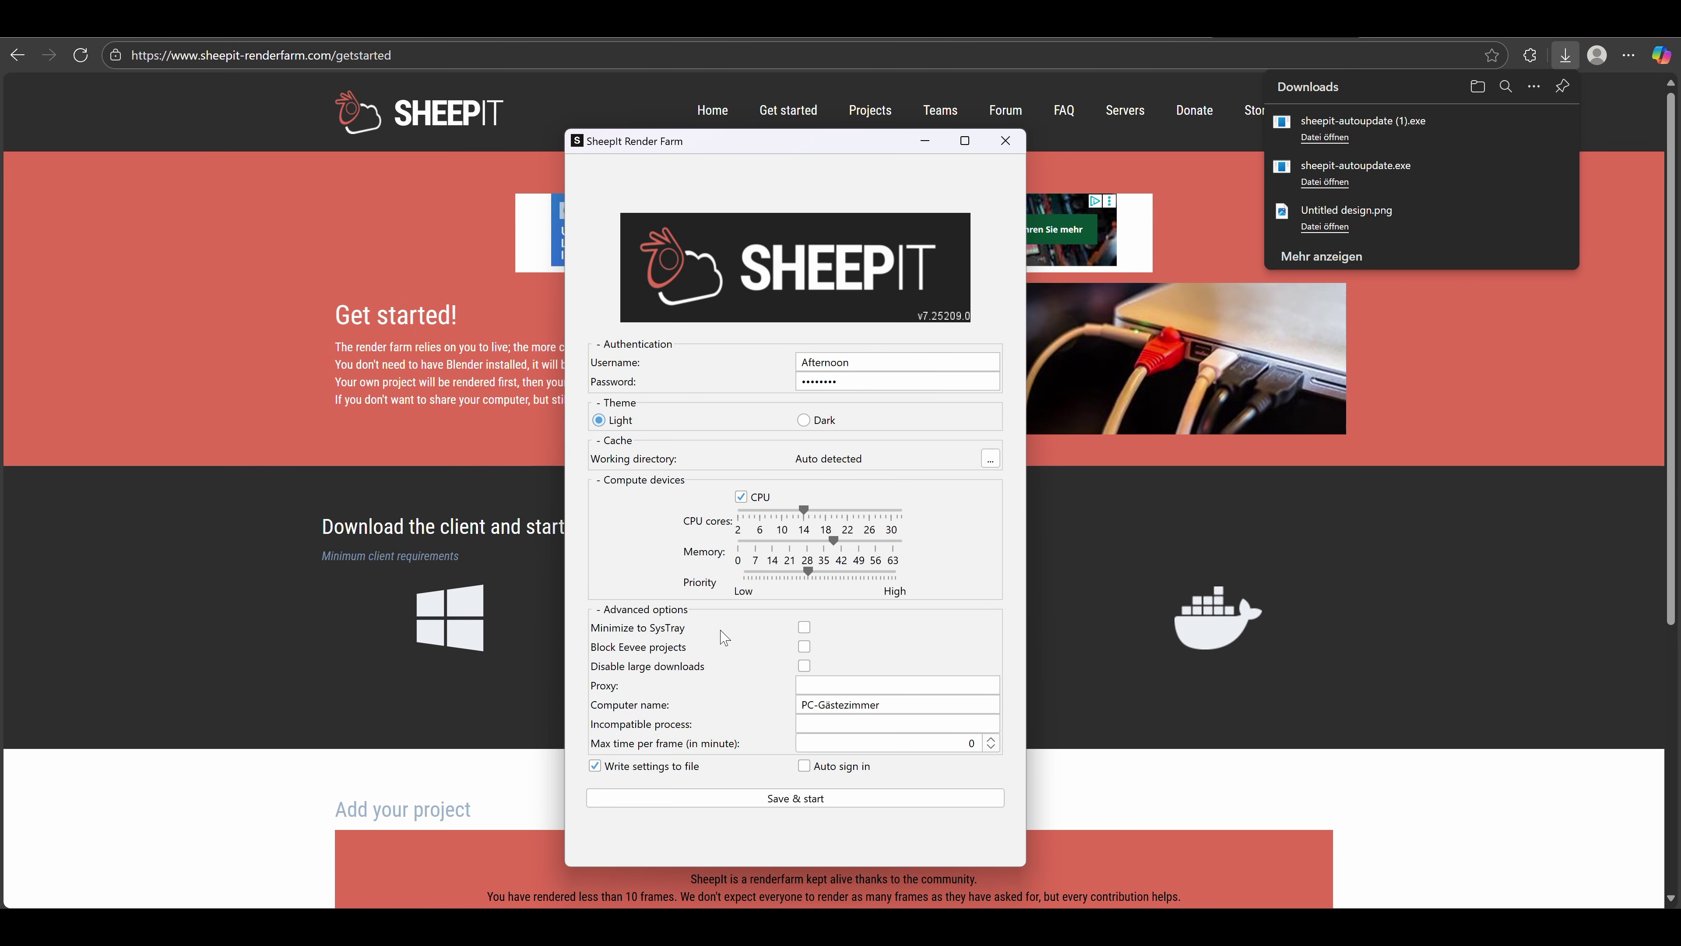
- Lower CPU cores to about 11 and memory to about 21, then save and start
drag(799, 517, 787, 517)
key(Tab)
key(Left)
key(Left)
key(Left)
key(Left)
key(Left)
key(Left)
key(Left)
key(Left)
key(Left)
key(Left)
key(Left)
key(Left)
key(Left)
key(Left)
key(Left)
key(Left)
key(Left)
click(794, 798)
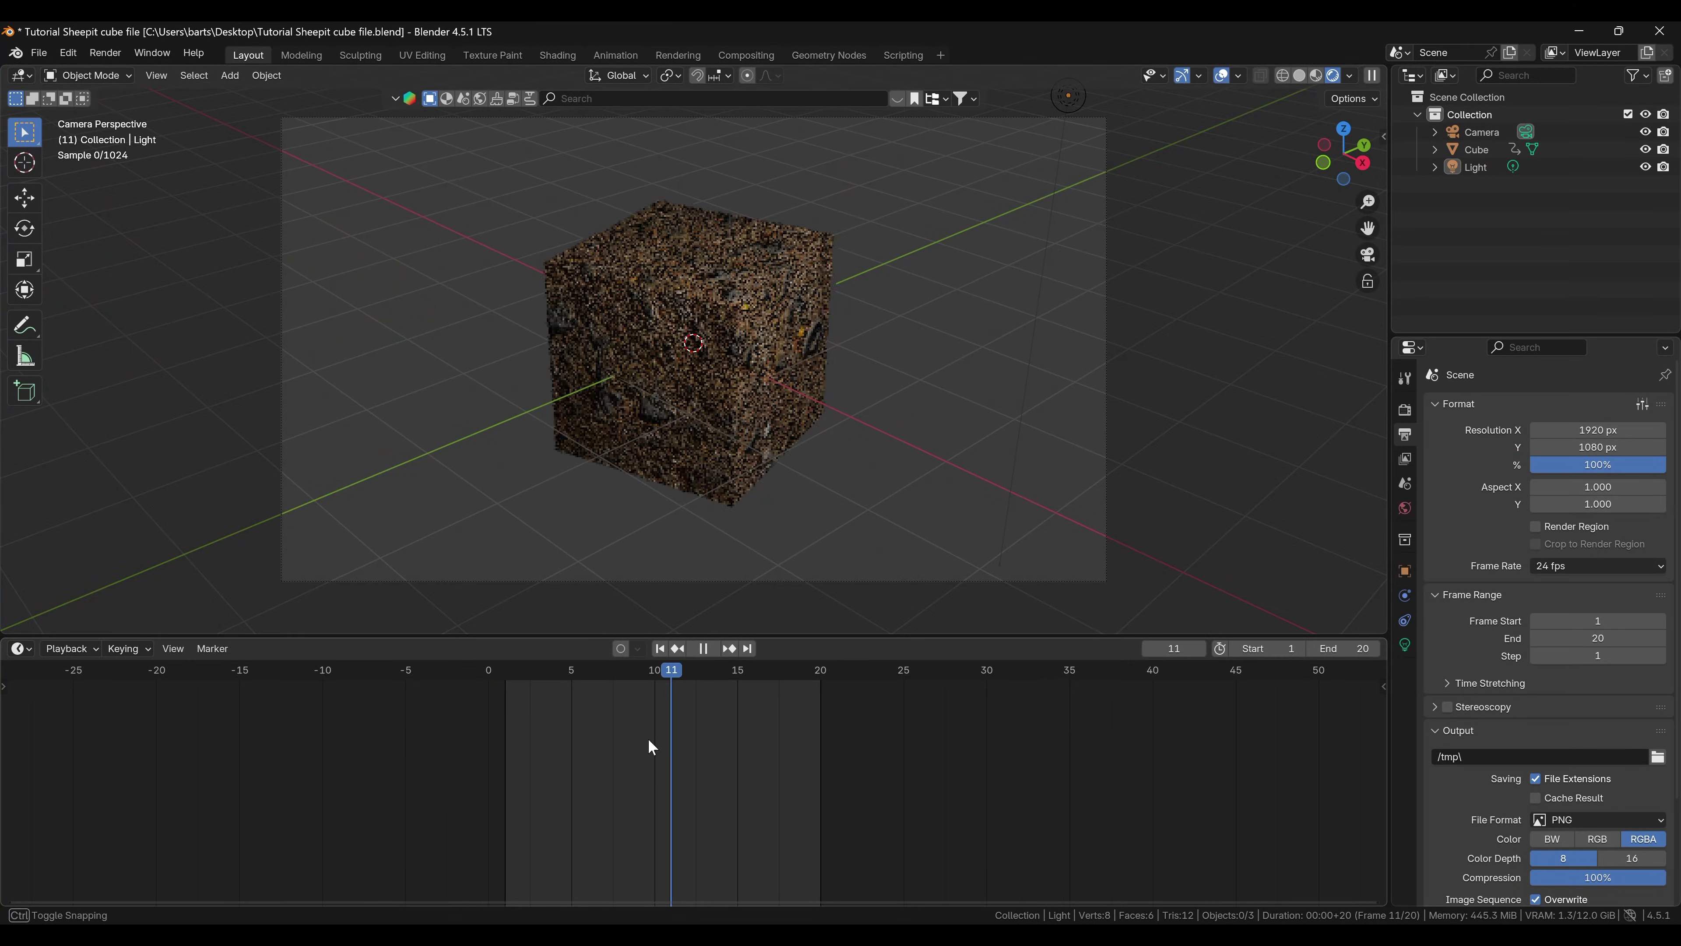
- Stop Blender's animation playback with the playhead on frame 9
key(space)
click(632, 738)
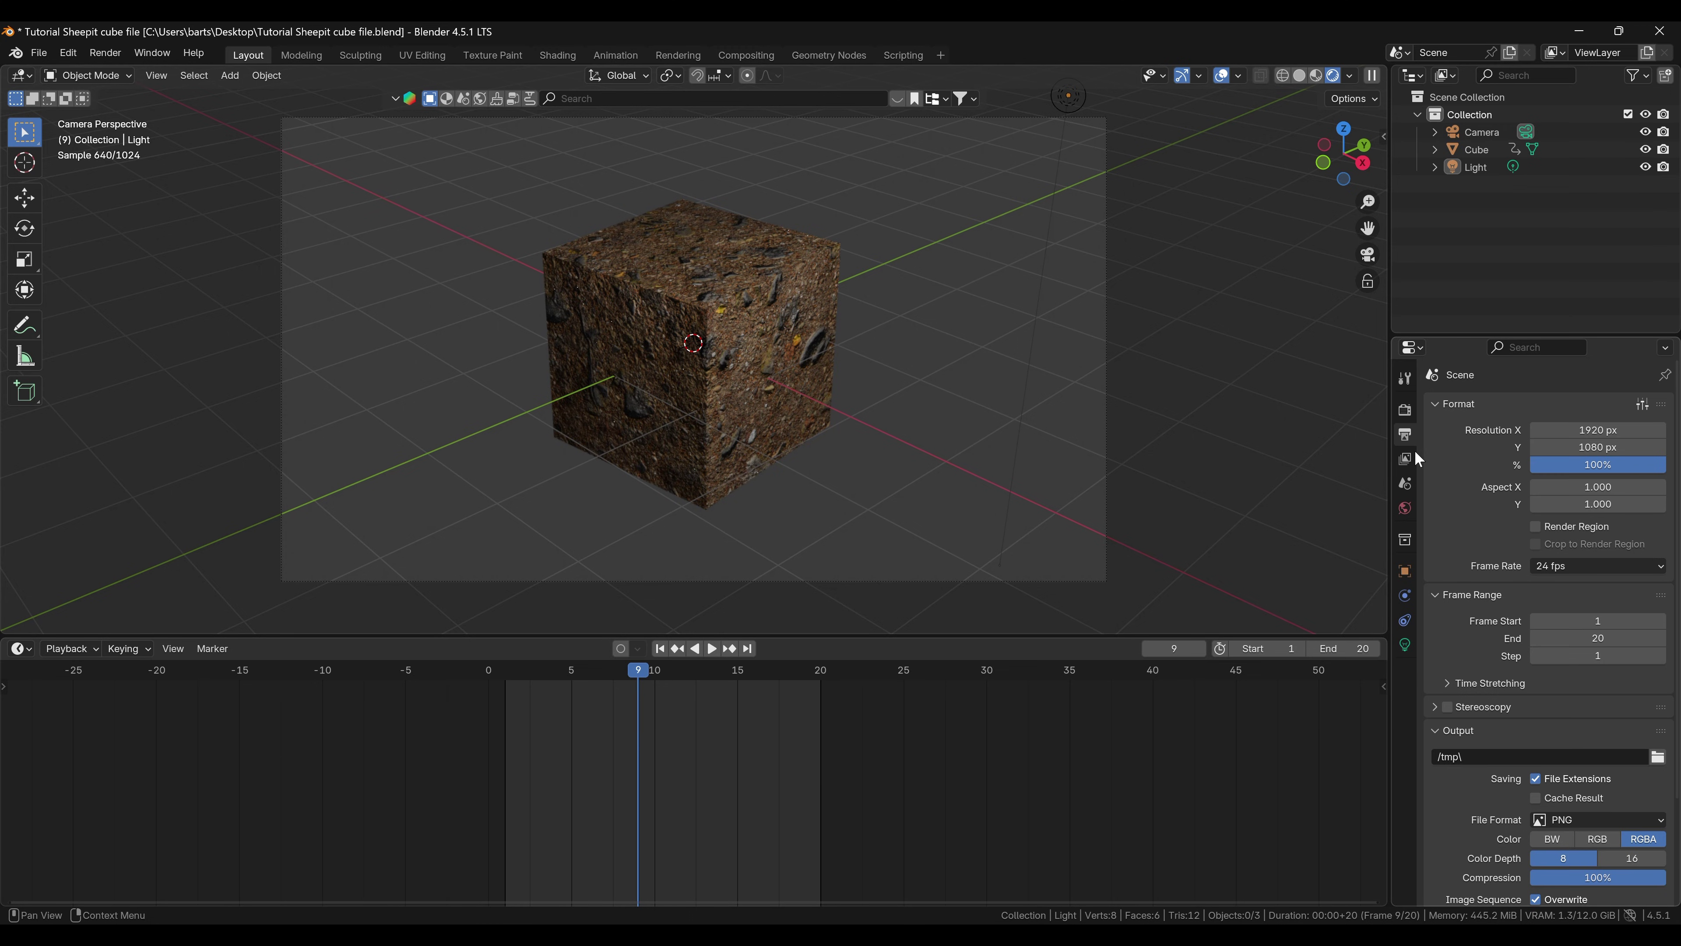
- Pack all 5 external files of the cube scene into the .blend via External Data
scroll(1468, 549, down, 4)
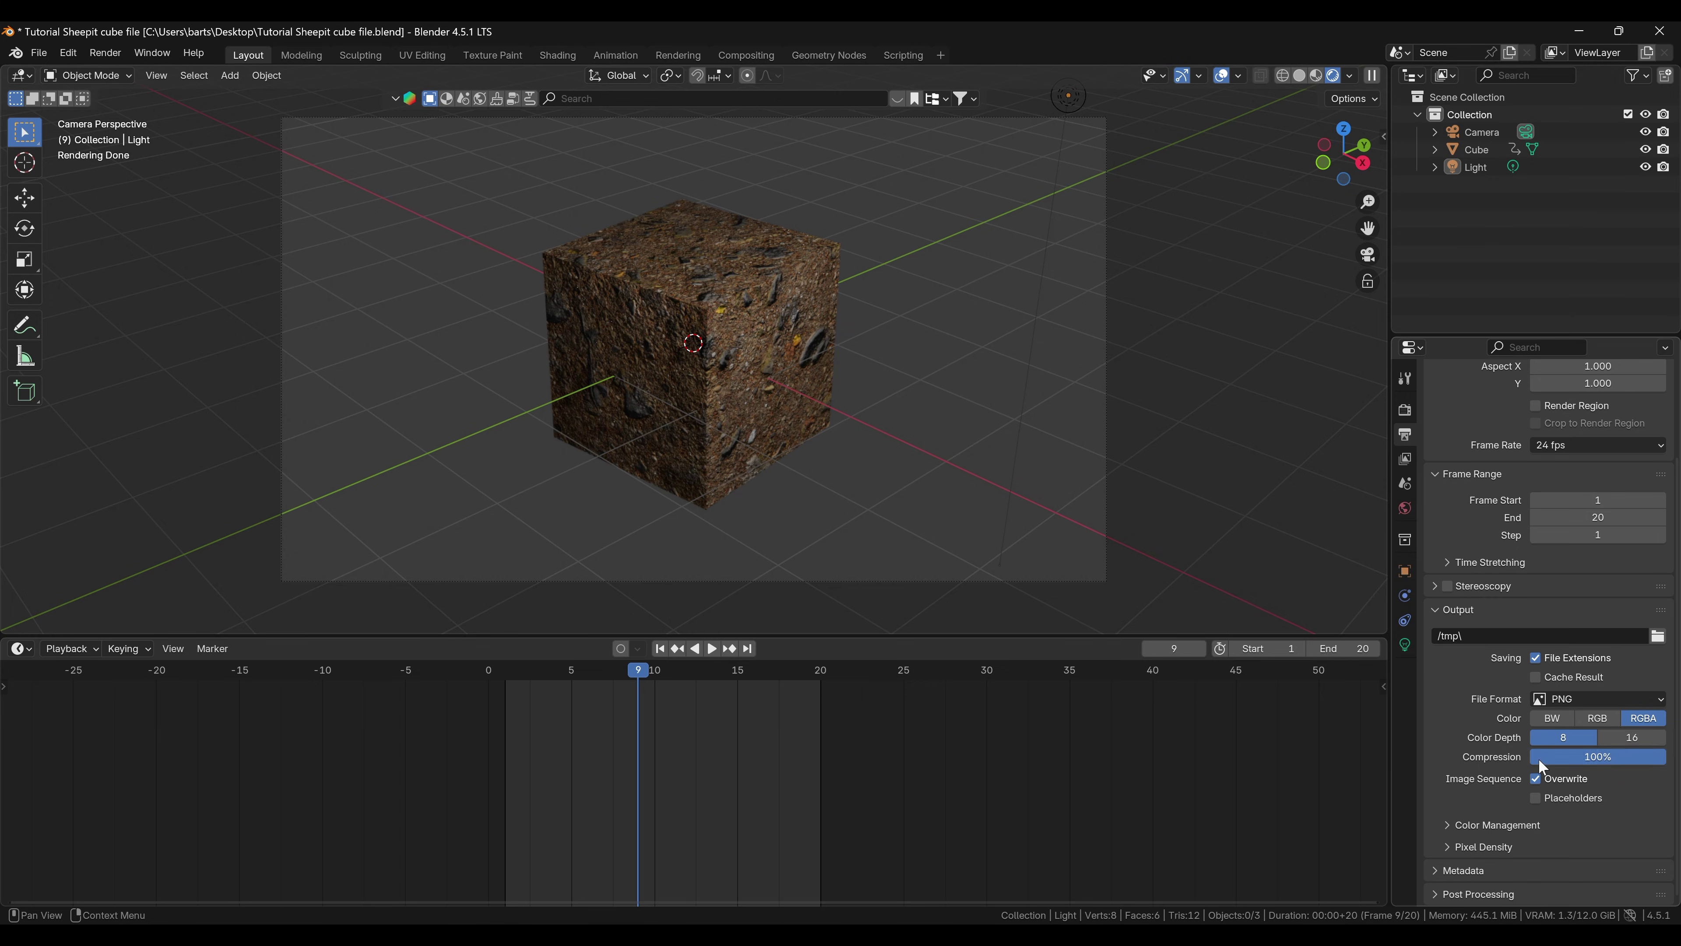
scroll(1538, 758, up, 4)
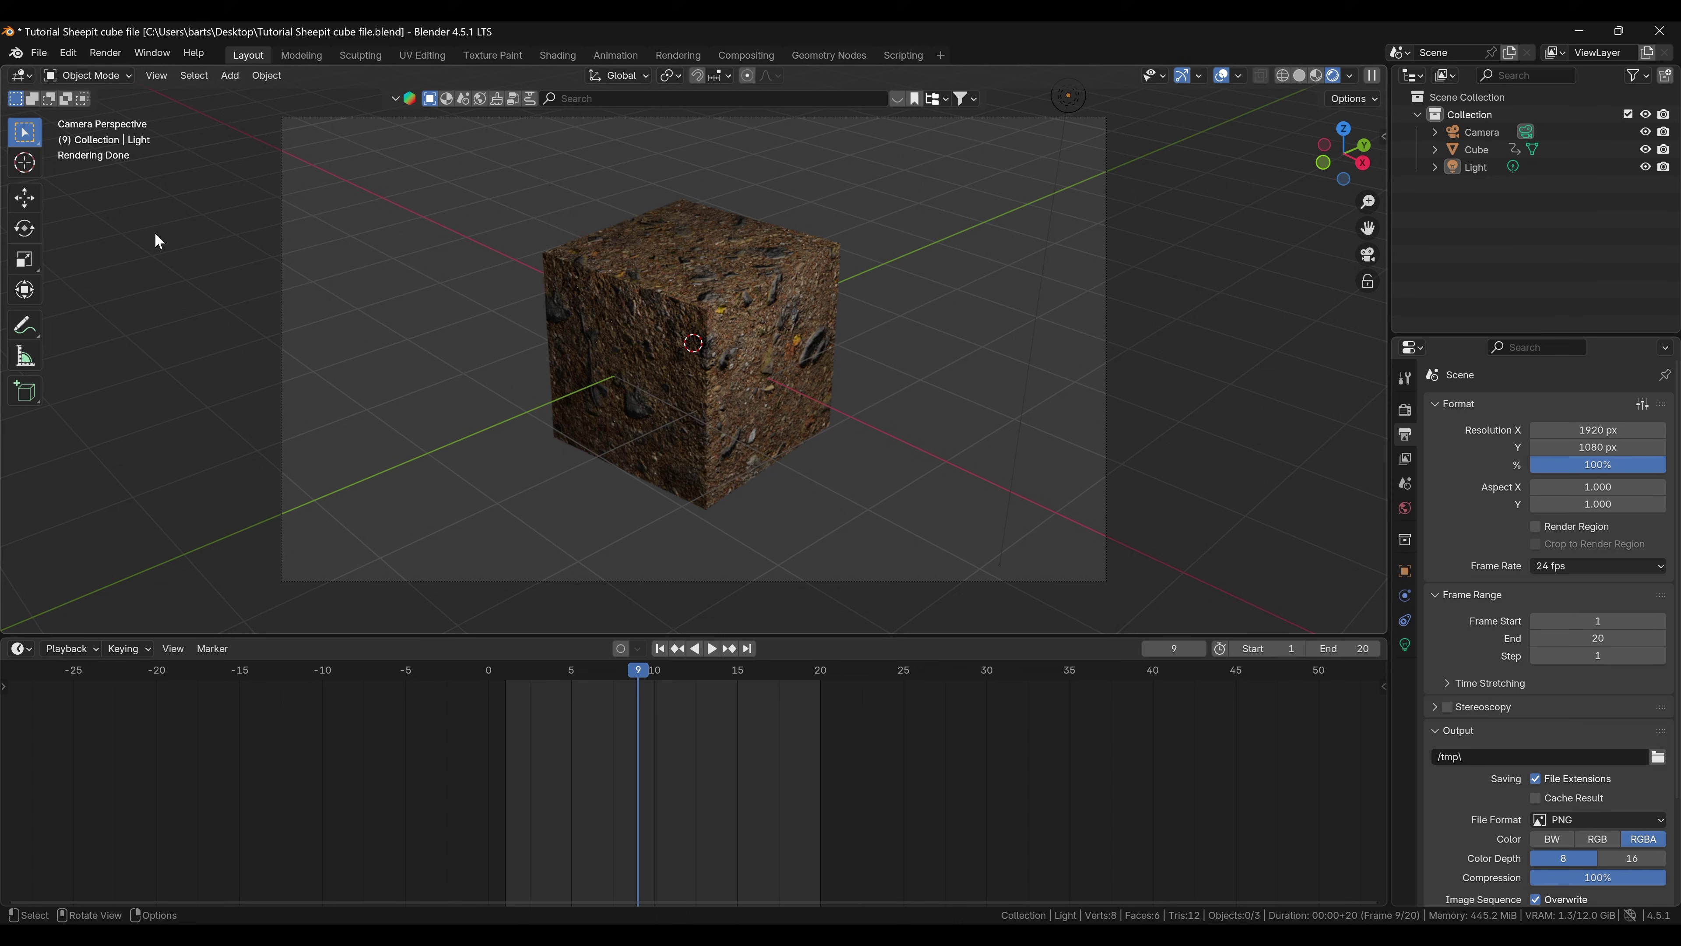
click(38, 53)
mouse_move(98, 360)
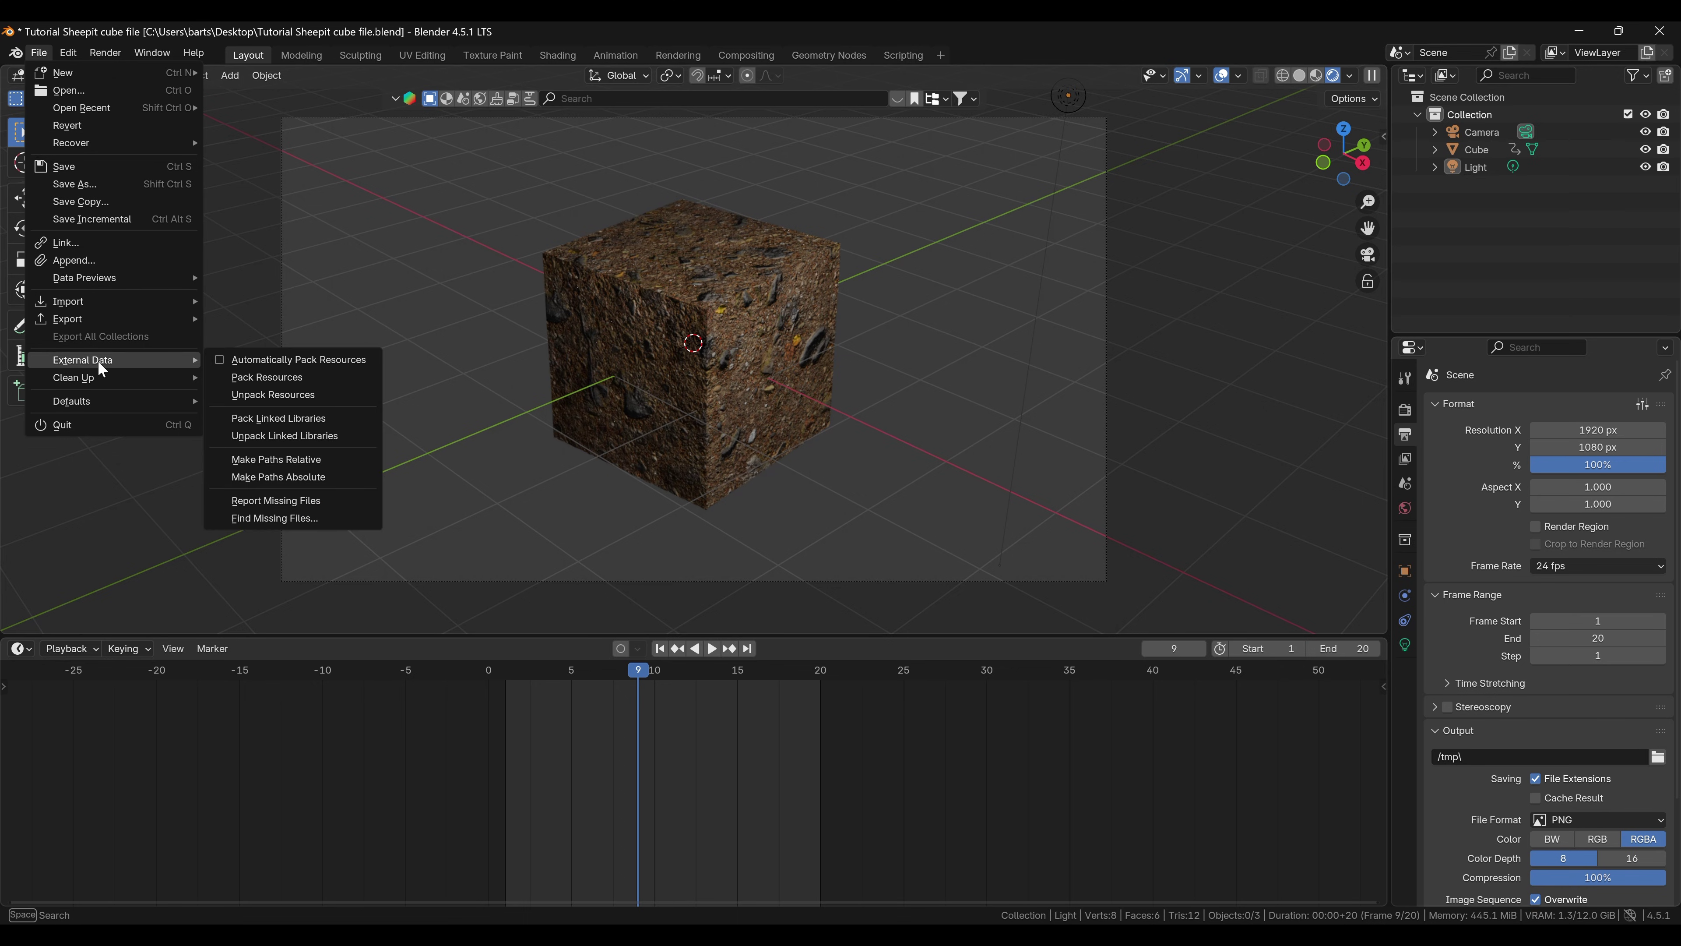
click(281, 376)
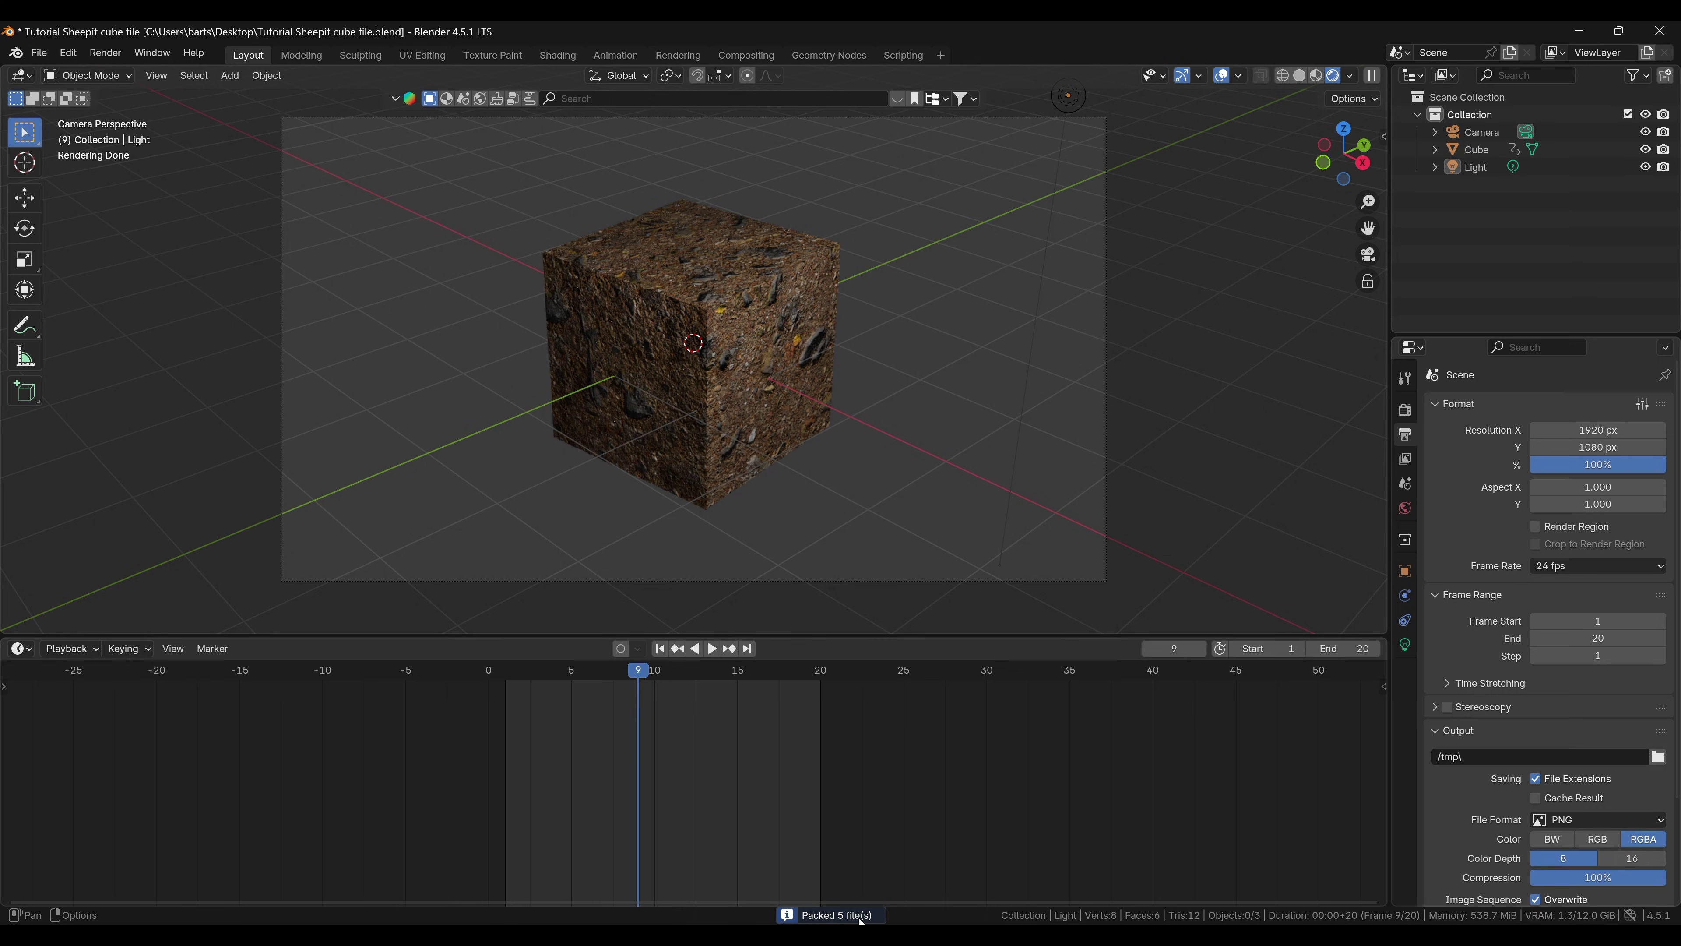
click(40, 52)
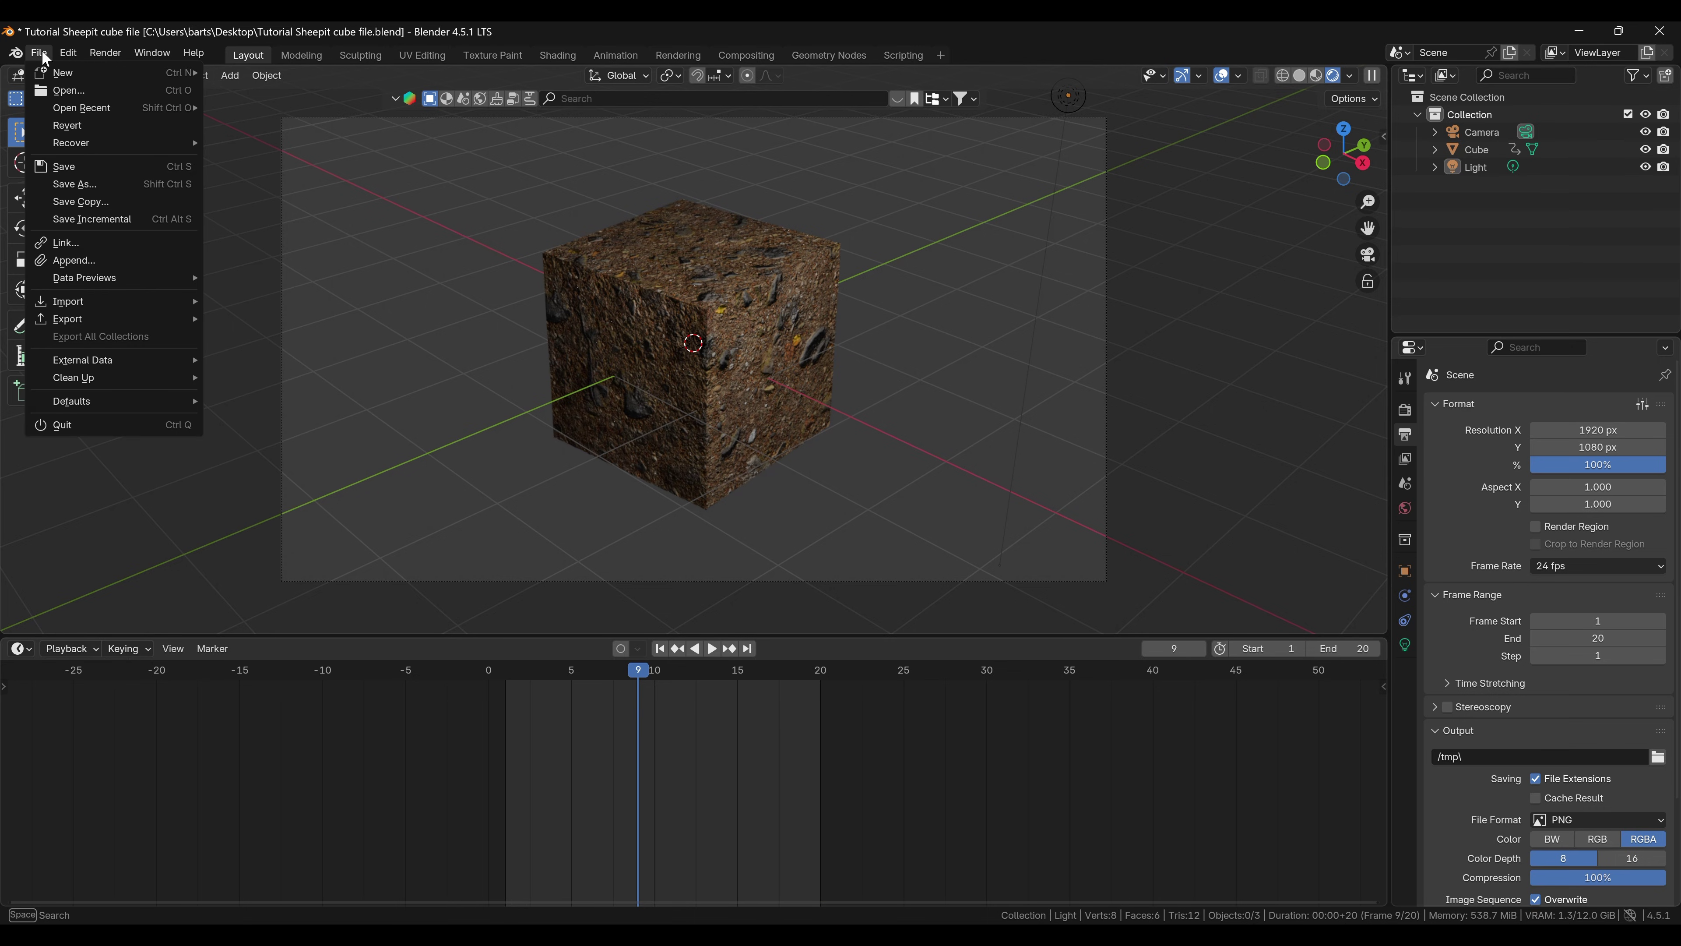
- Save a compressed copy as 'Tutorial Sheepit cube file Compressed .blend'
click(88, 186)
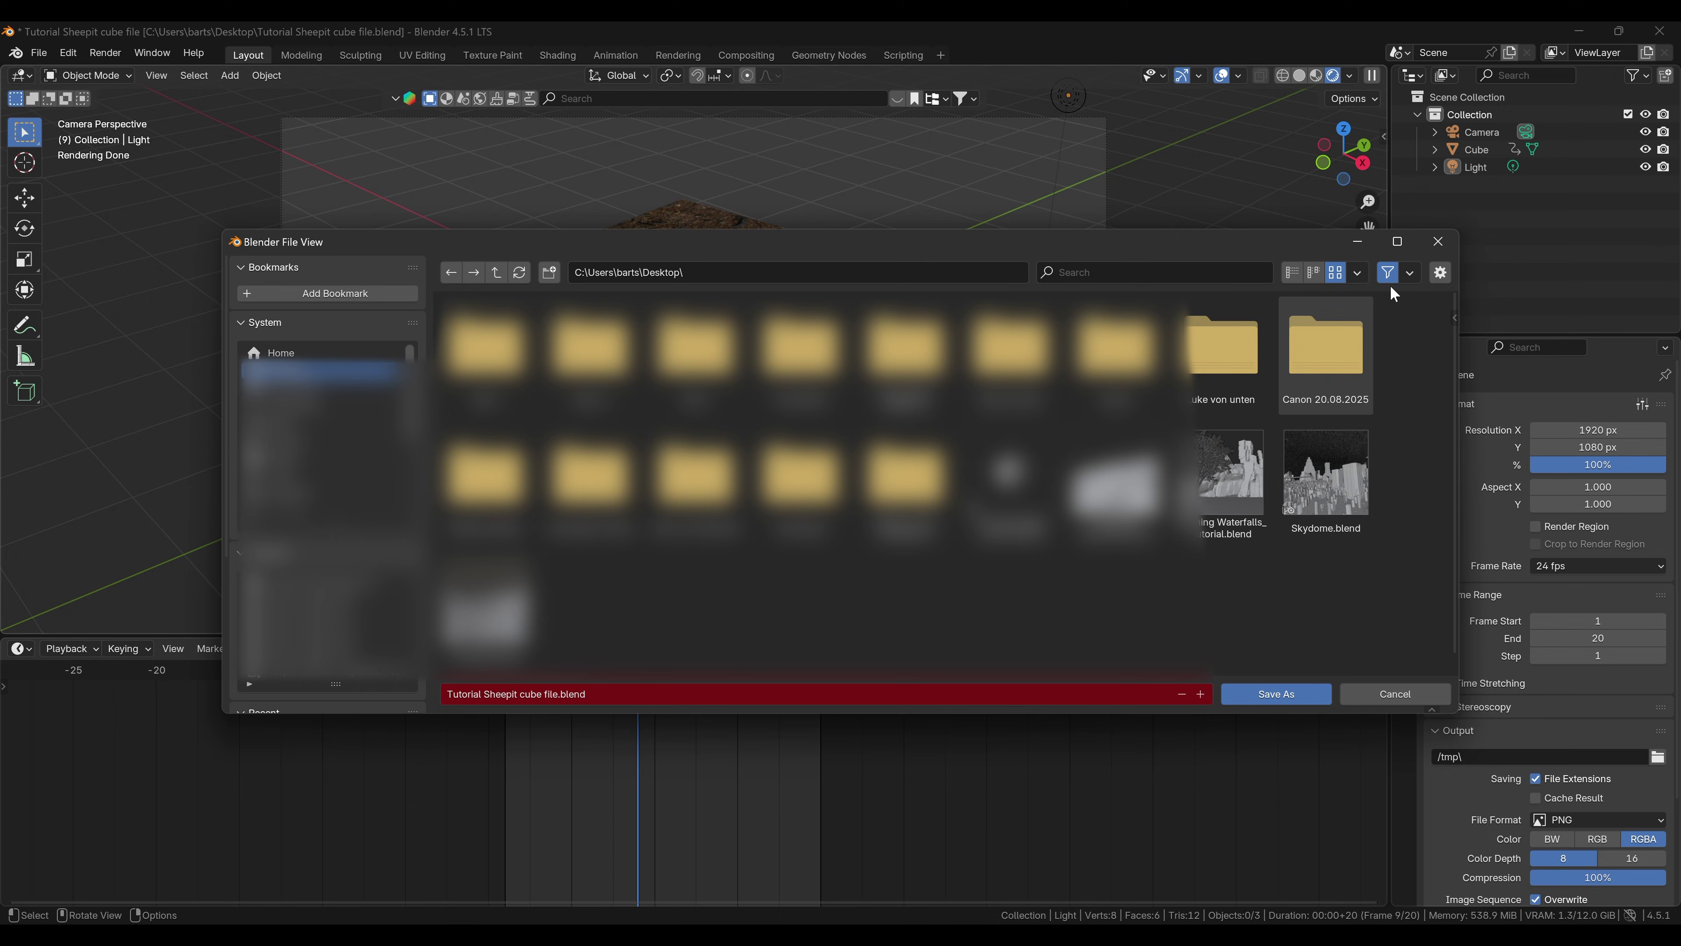
click(1411, 276)
click(1440, 274)
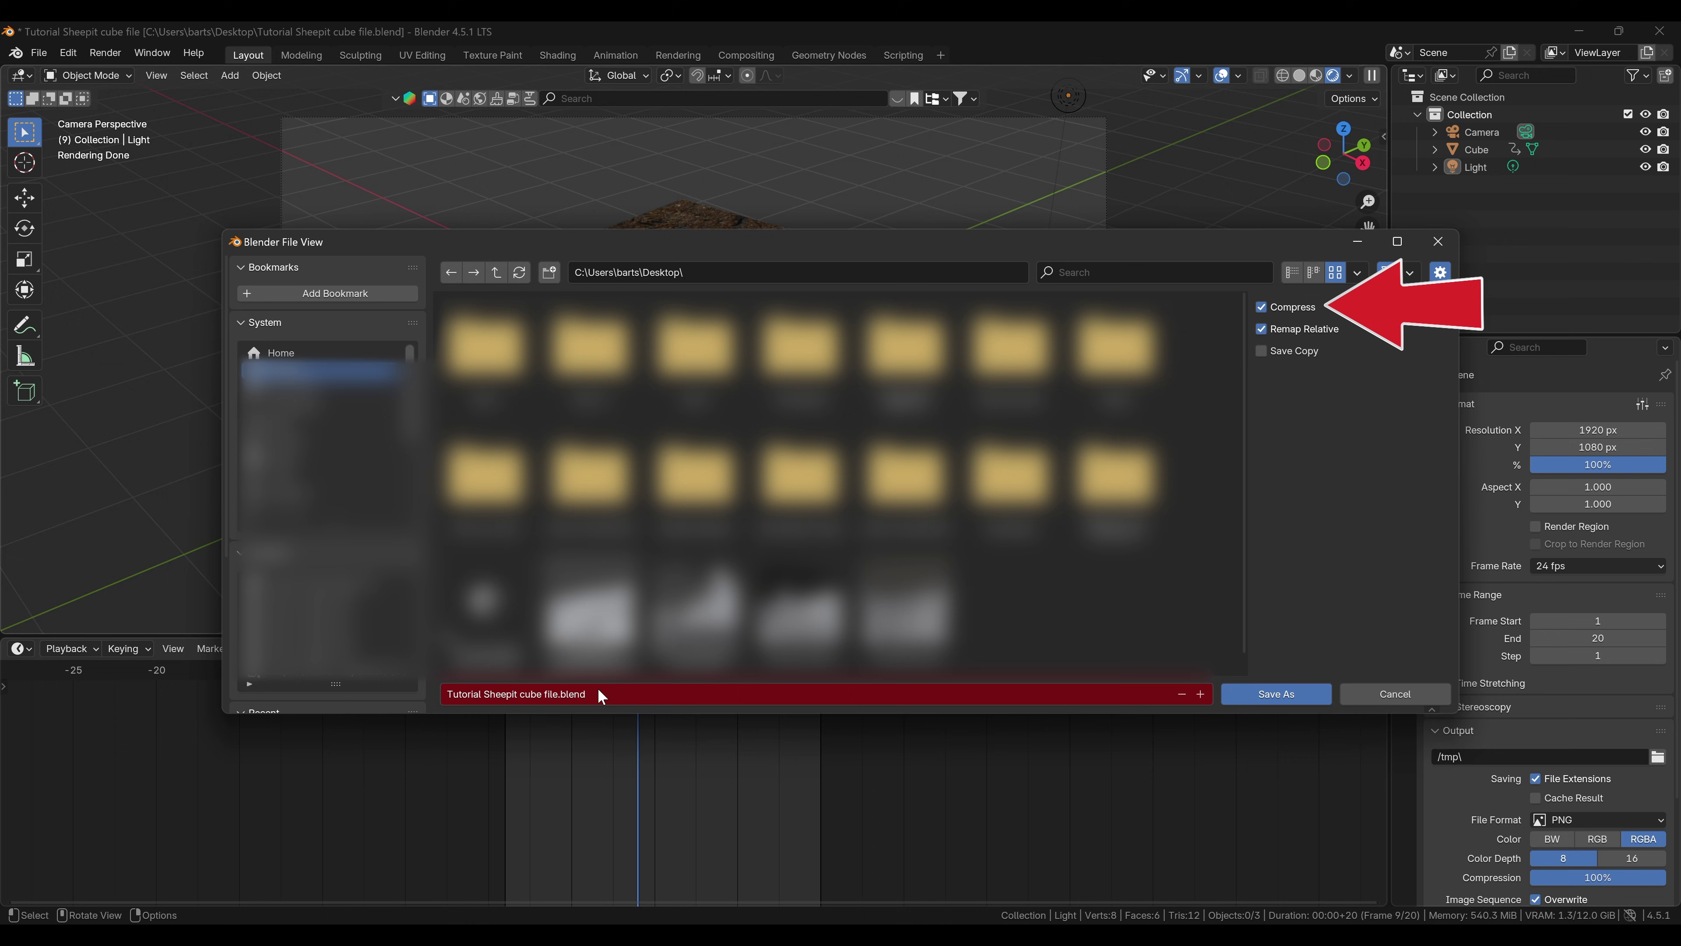
text(press)
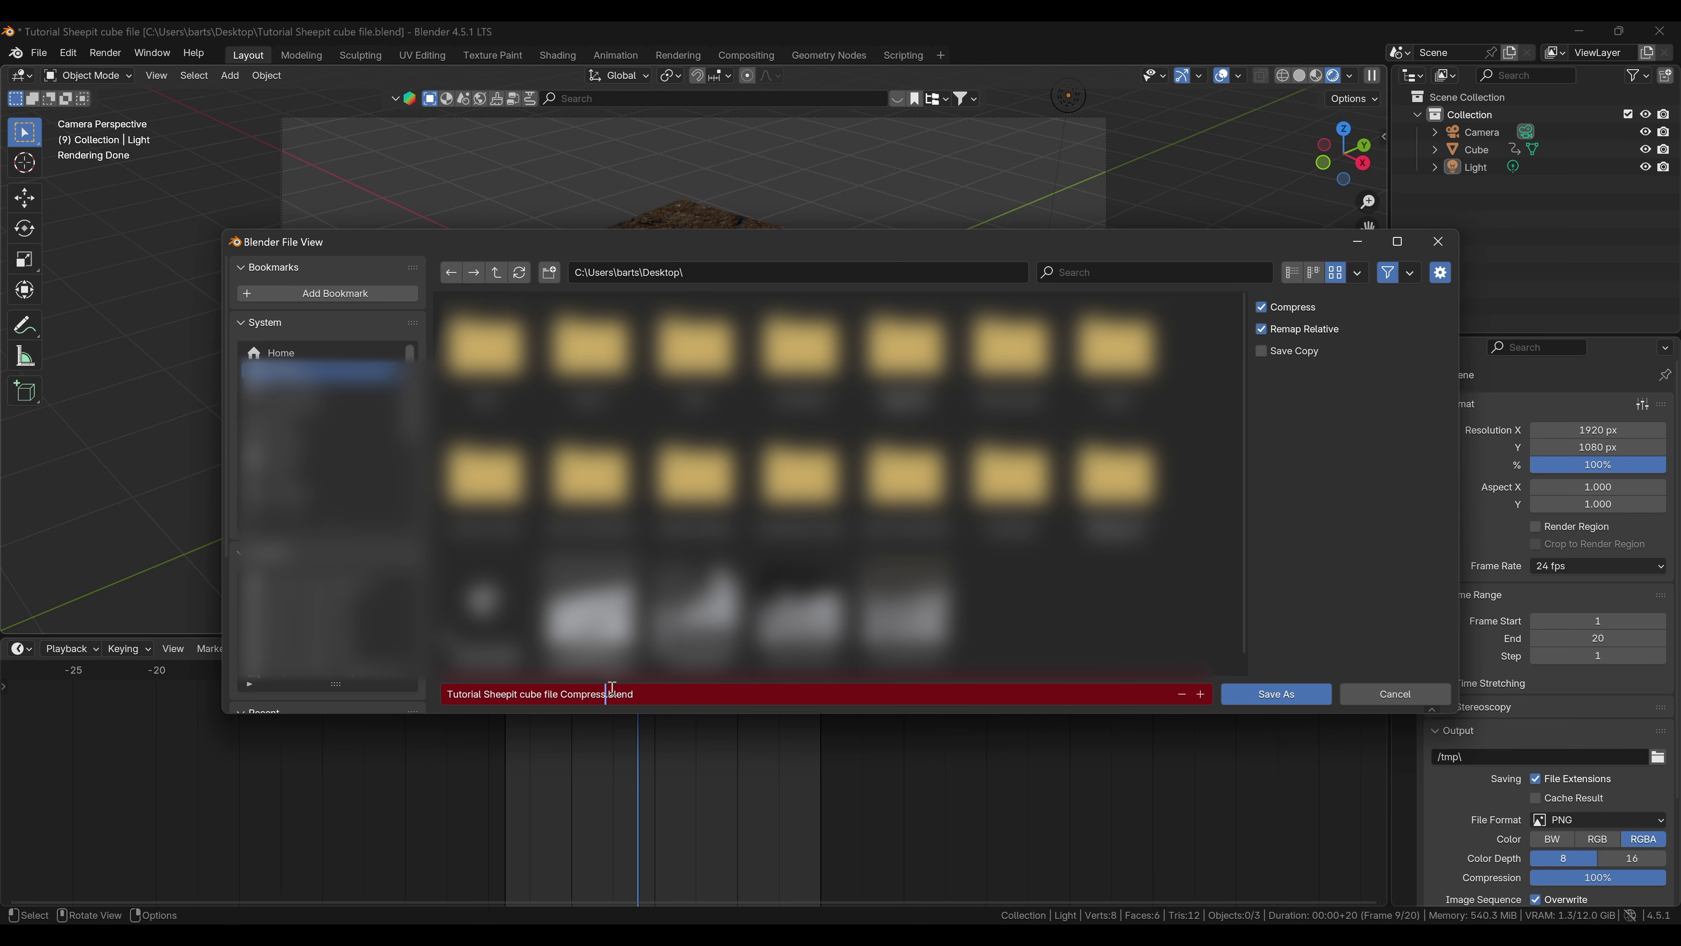
text(ed)
click(1276, 693)
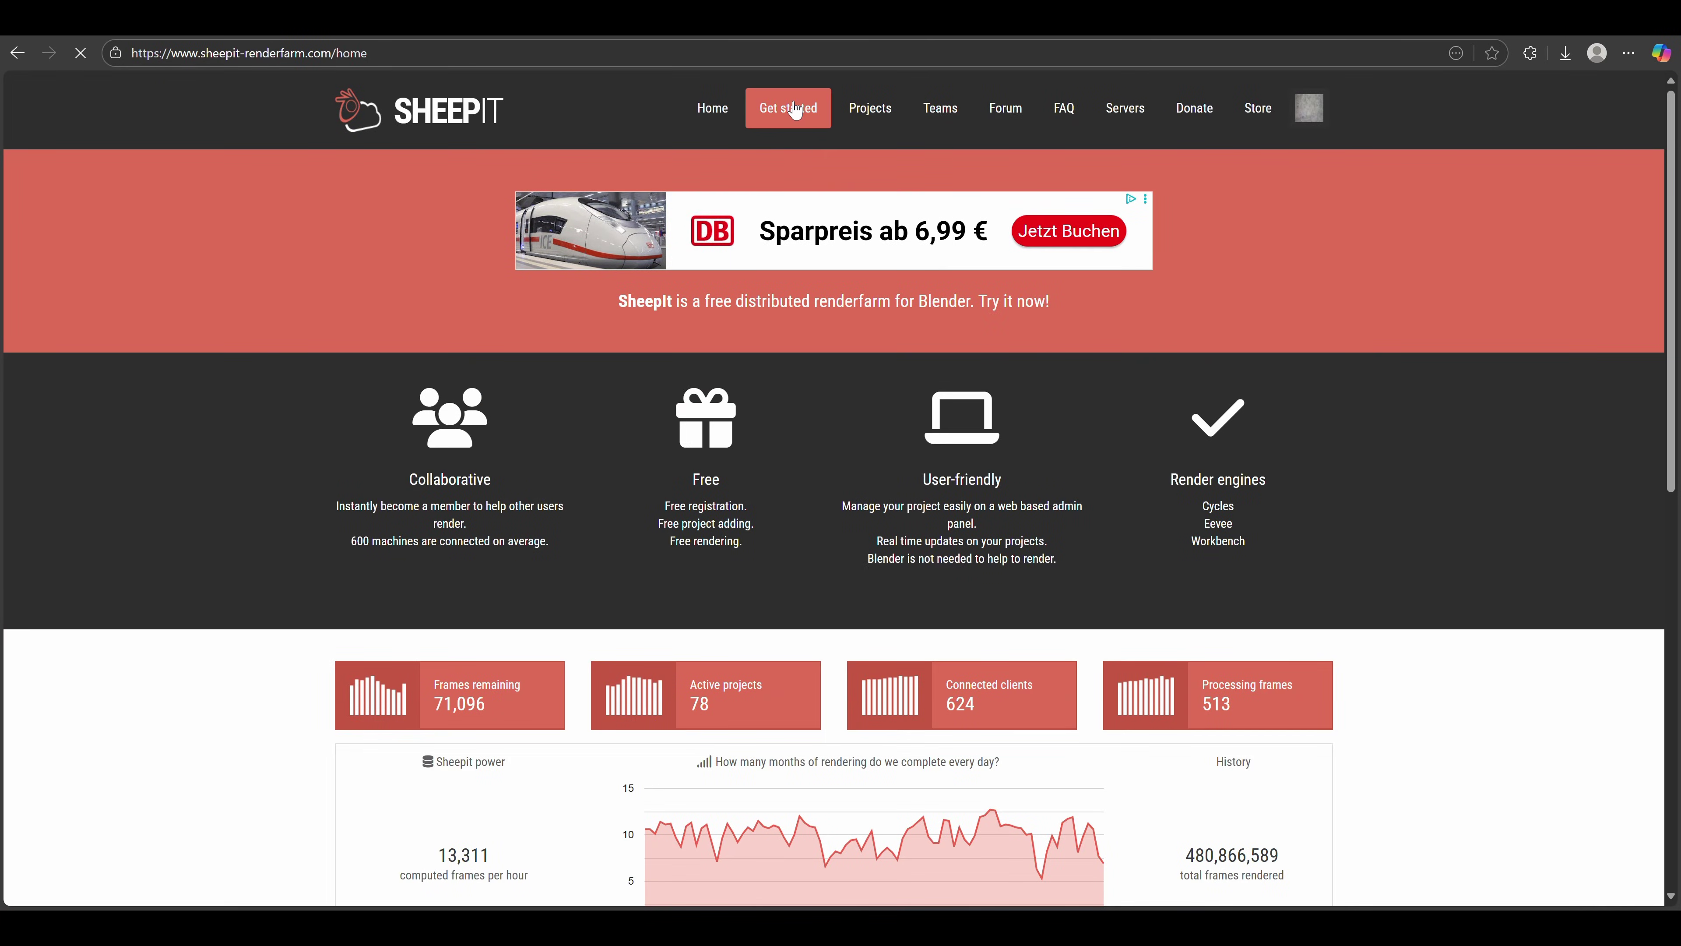
- Upload the compressed cube .blend as a CPU animation, frames 1–20, full-frame tiling
click(787, 92)
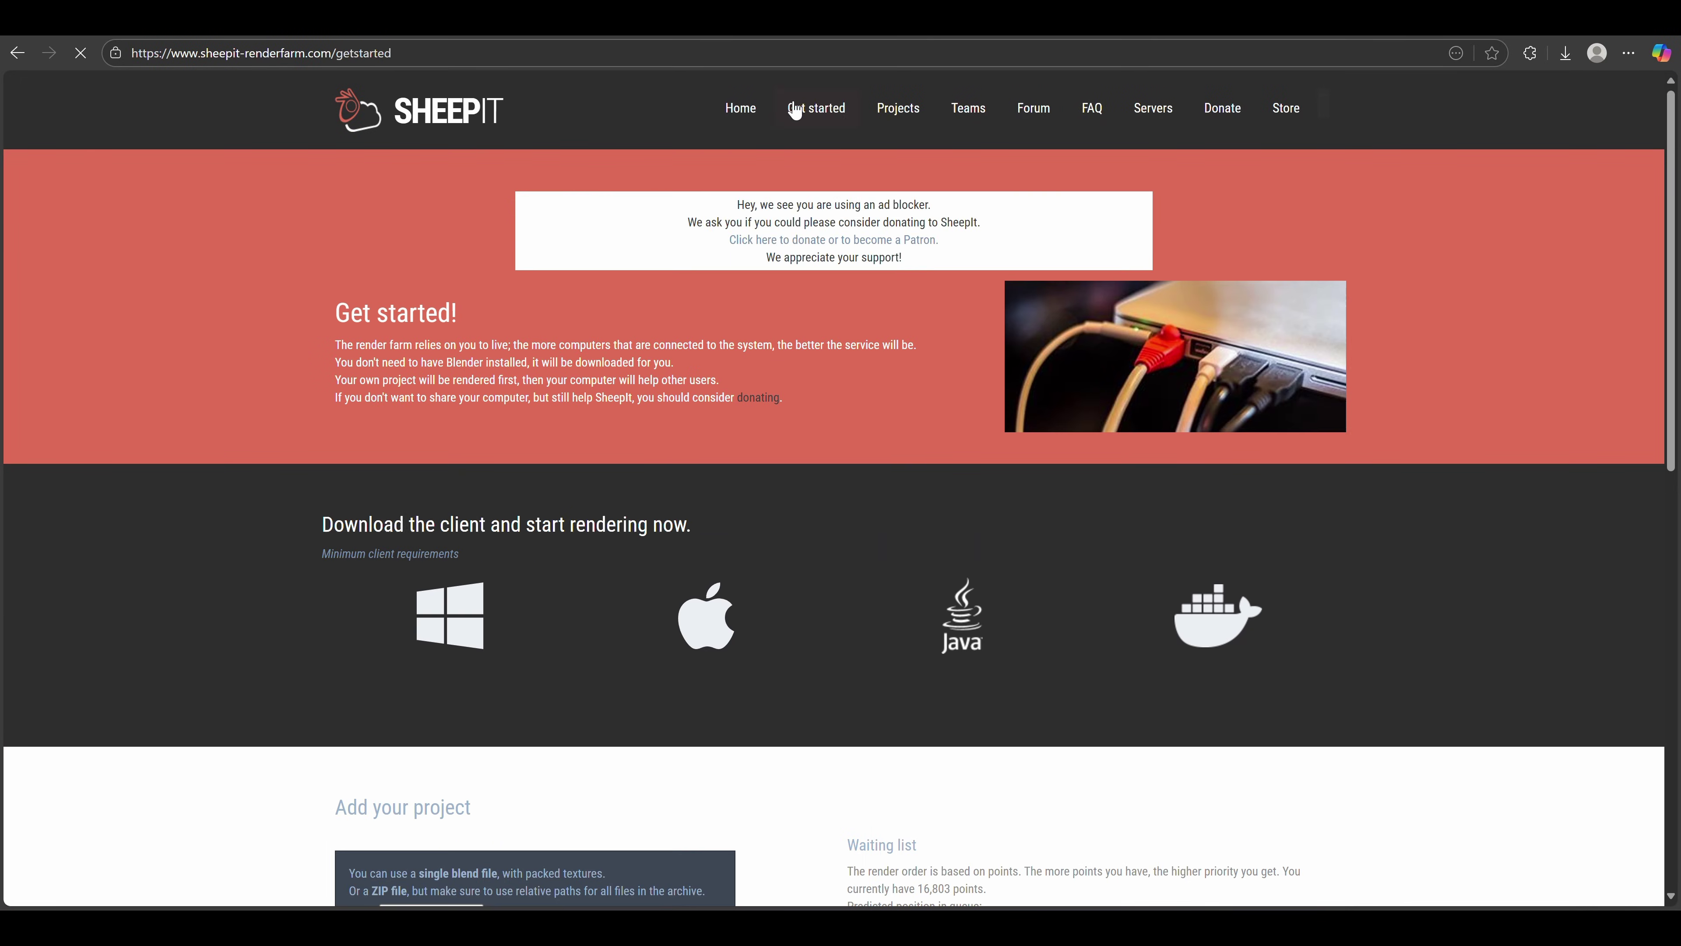
scroll(656, 574, down, 6)
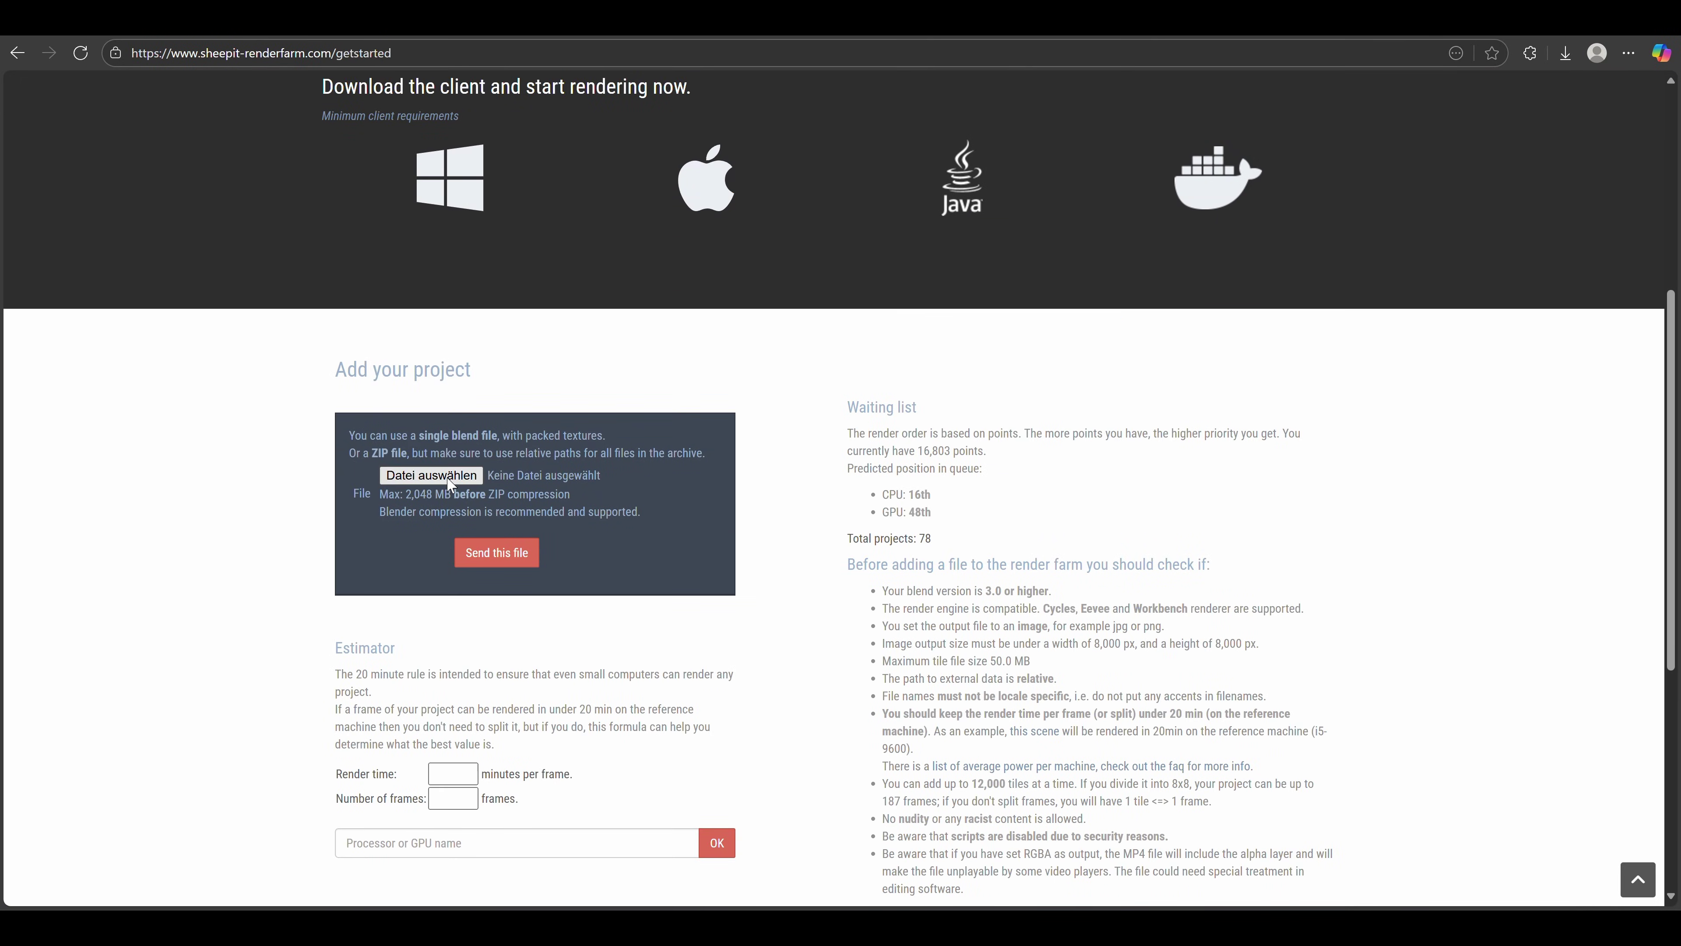
click(448, 479)
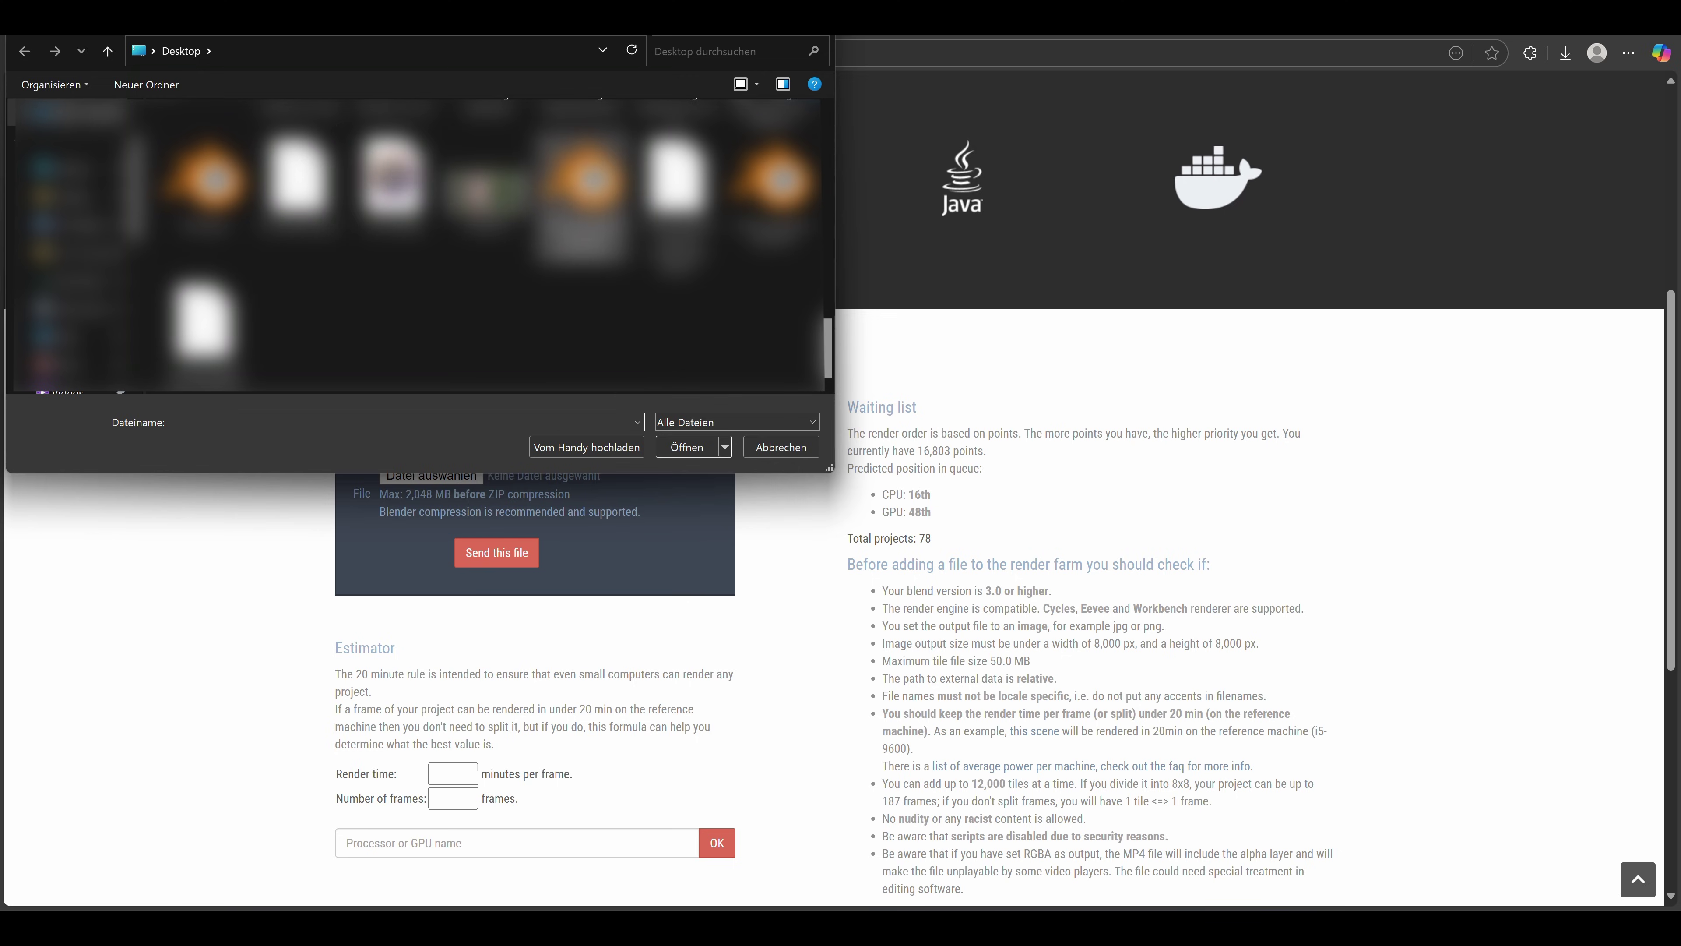
key(Return)
click(463, 552)
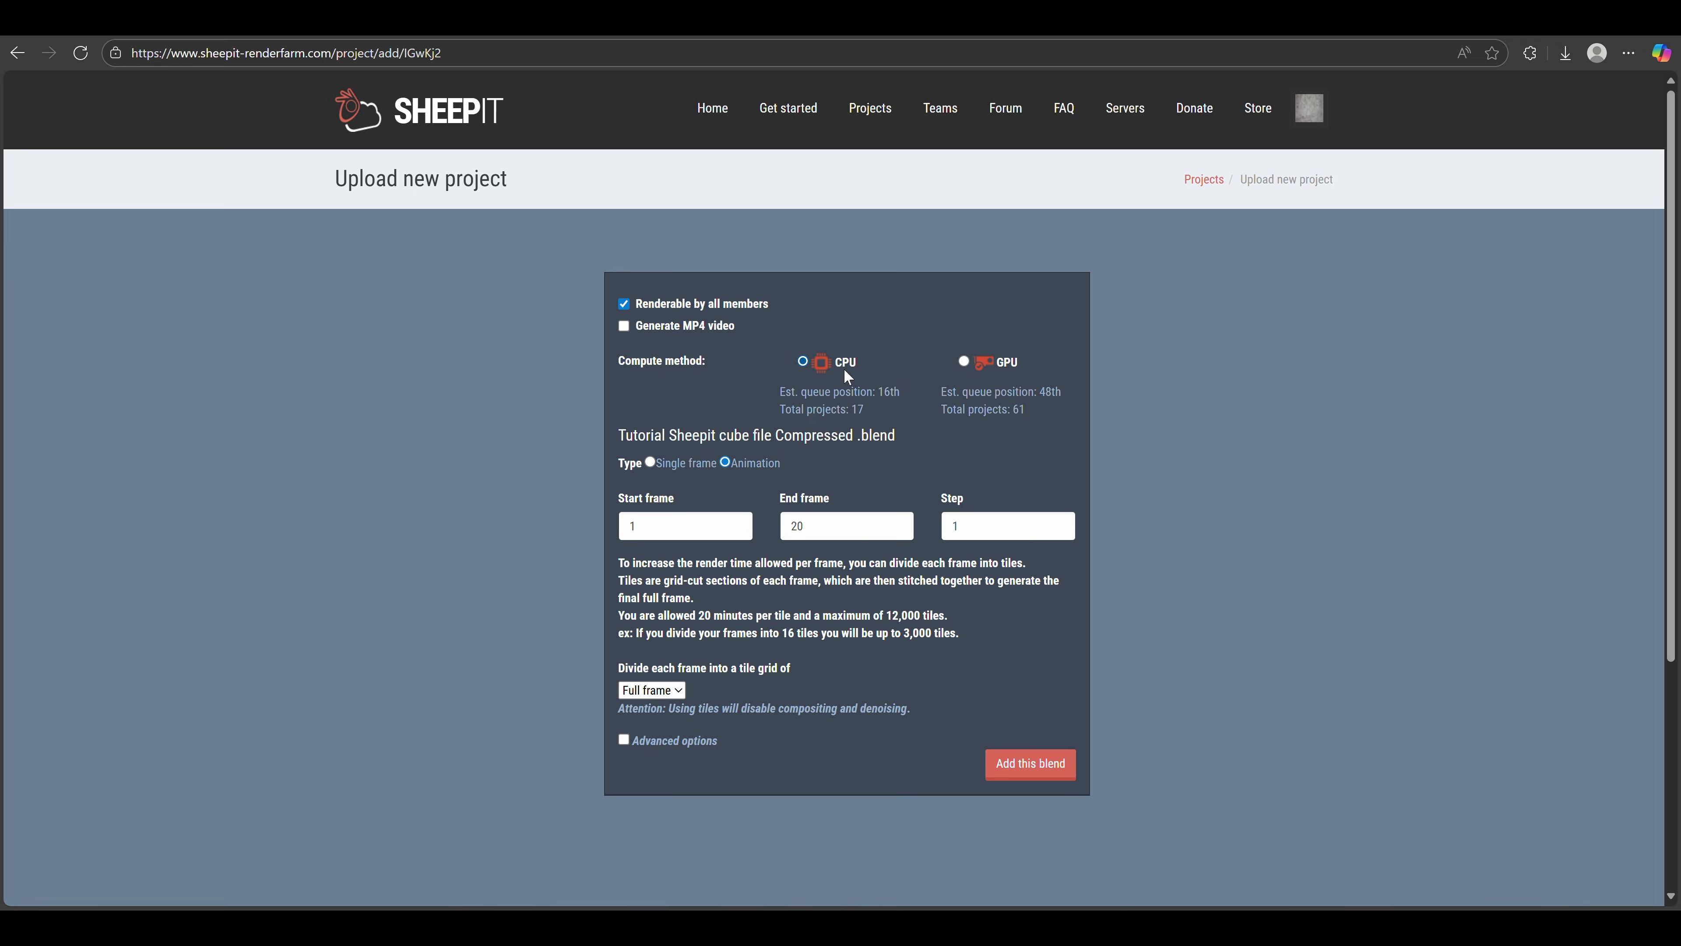
click(679, 693)
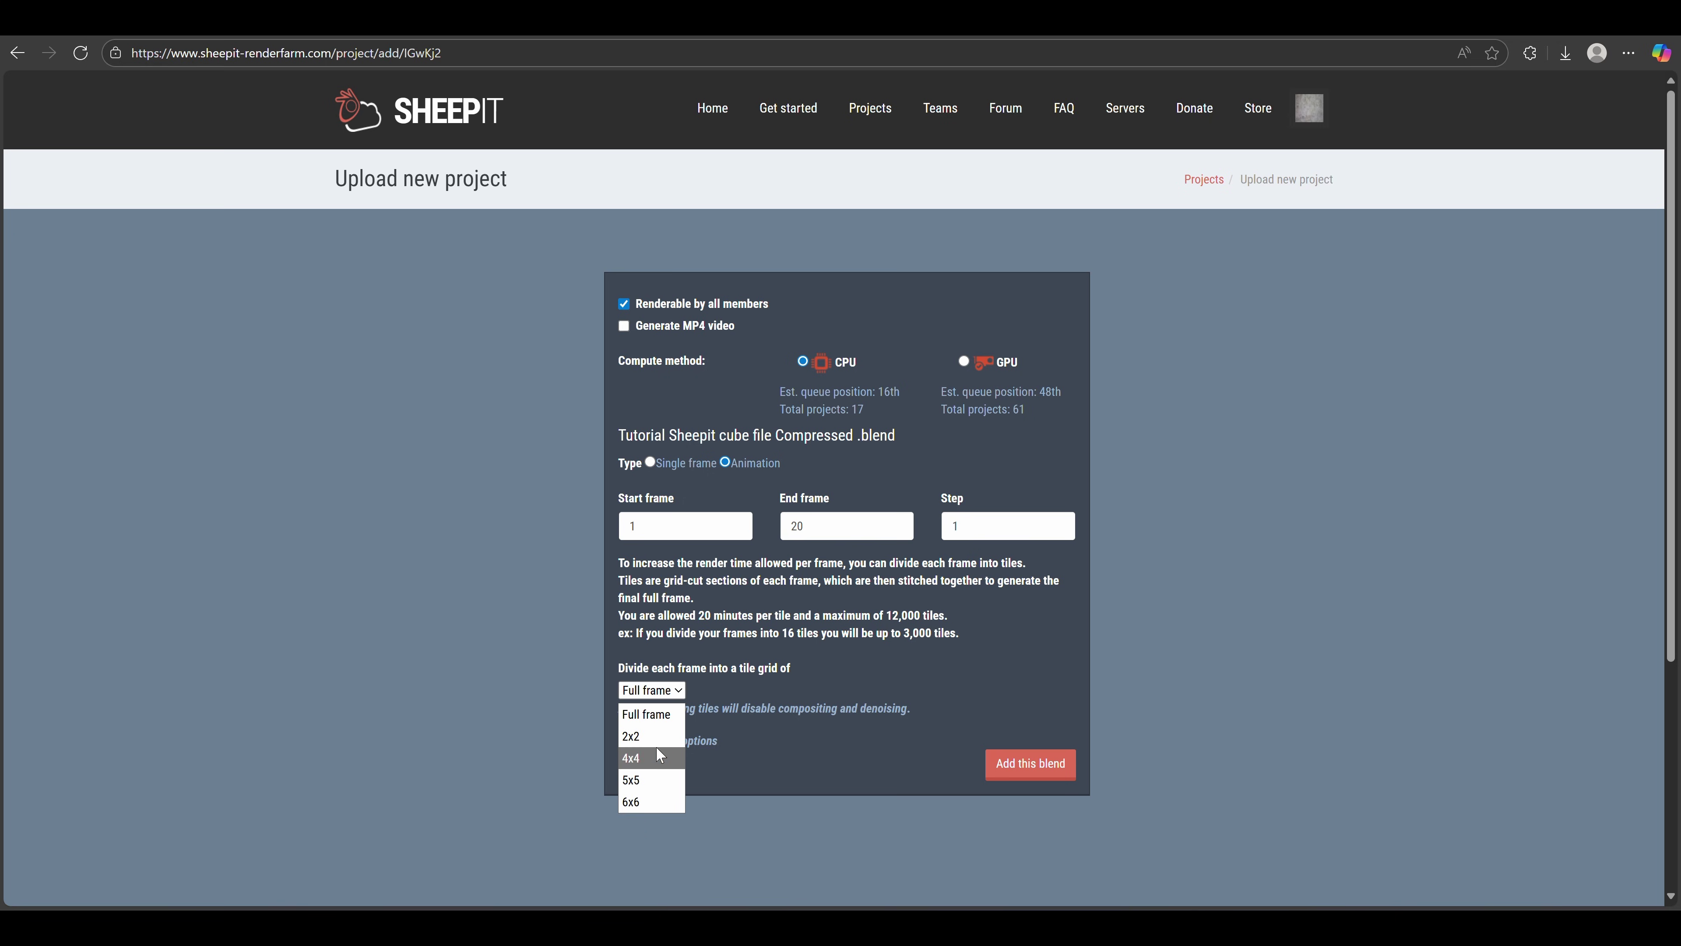
click(761, 668)
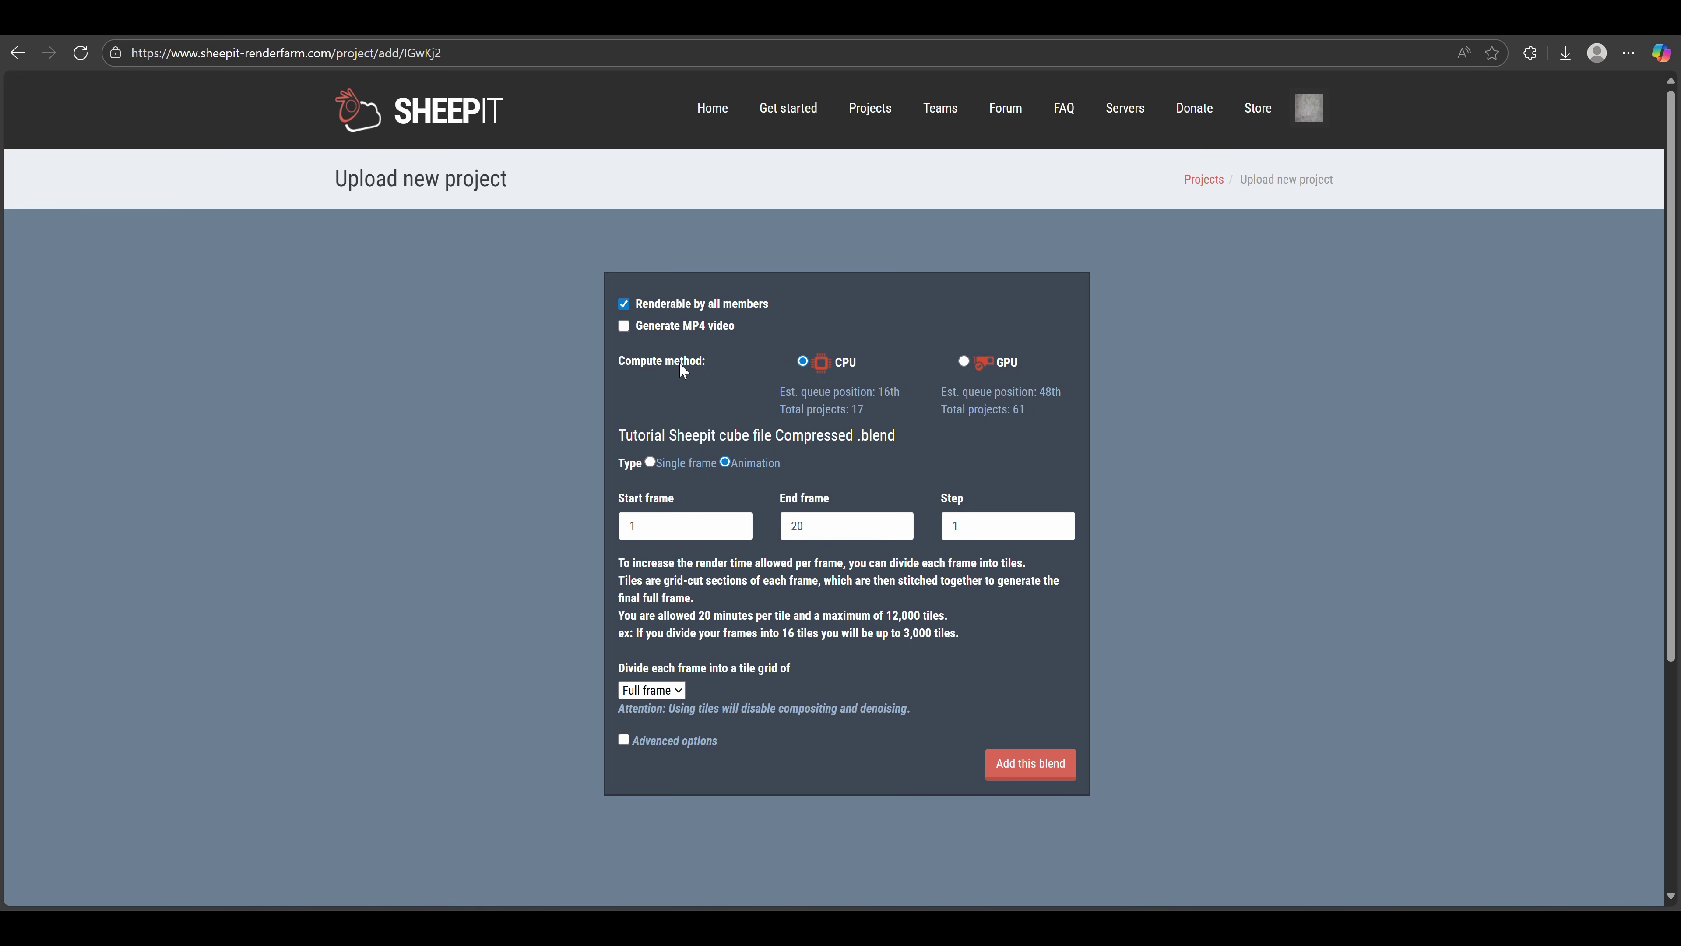
click(1017, 768)
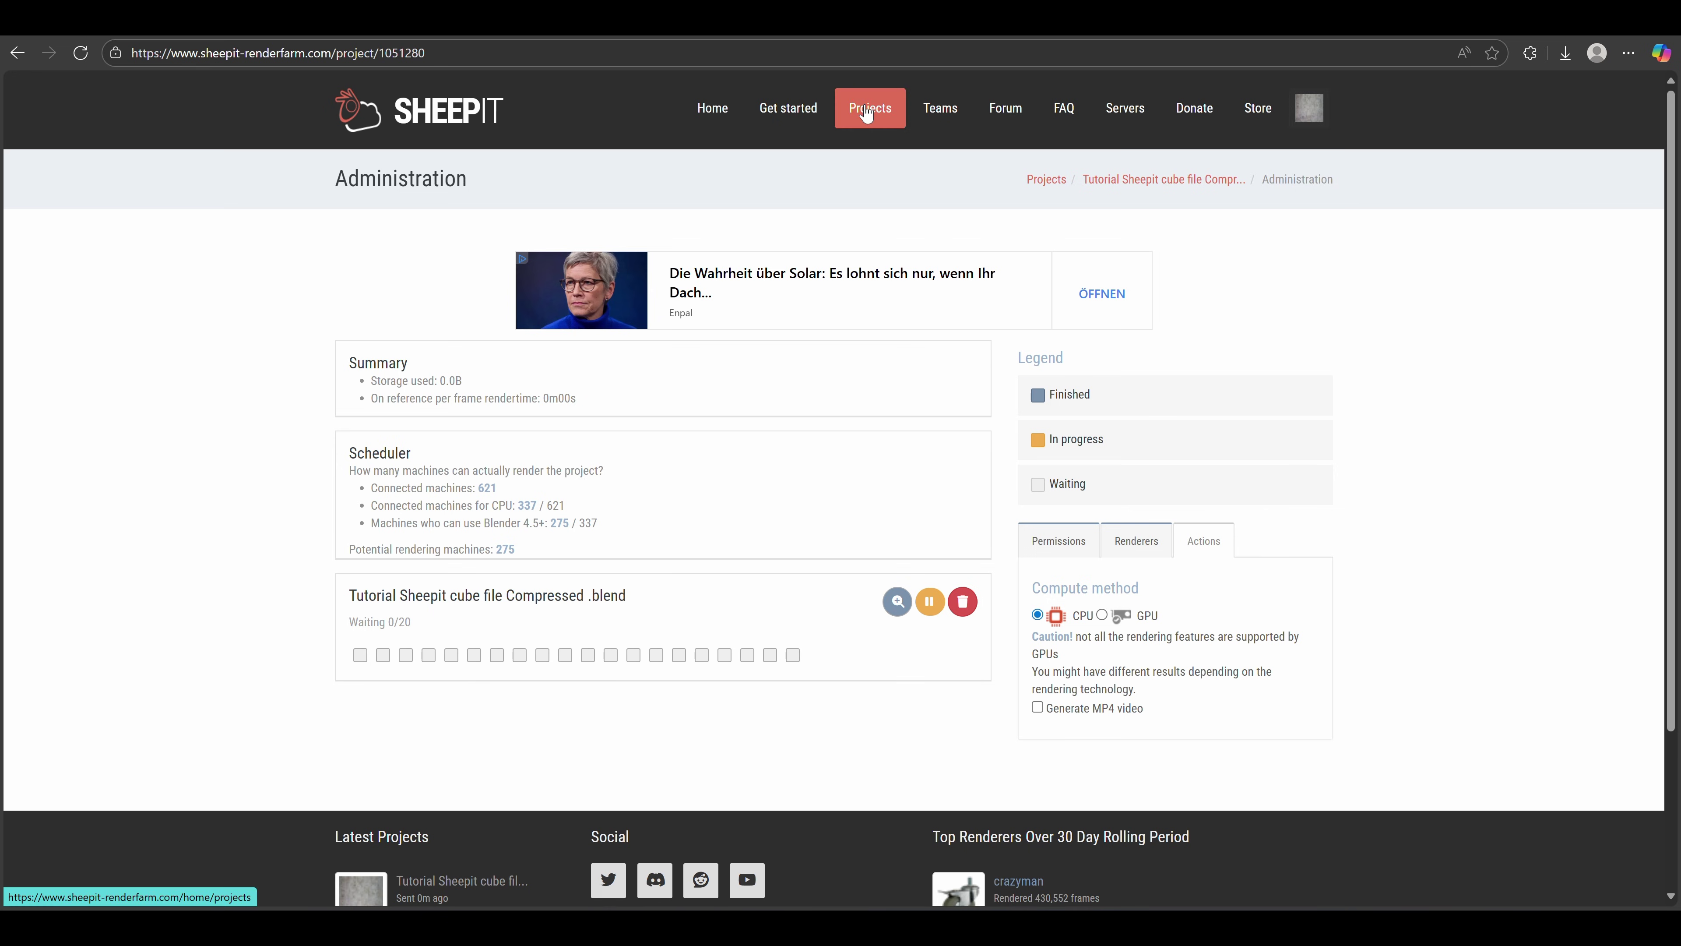
- Open the Tutorial Sheepit cube file Compressed project and refresh to check its rendering progress
click(870, 108)
scroll(767, 471, down, 5)
scroll(767, 471, down, 20)
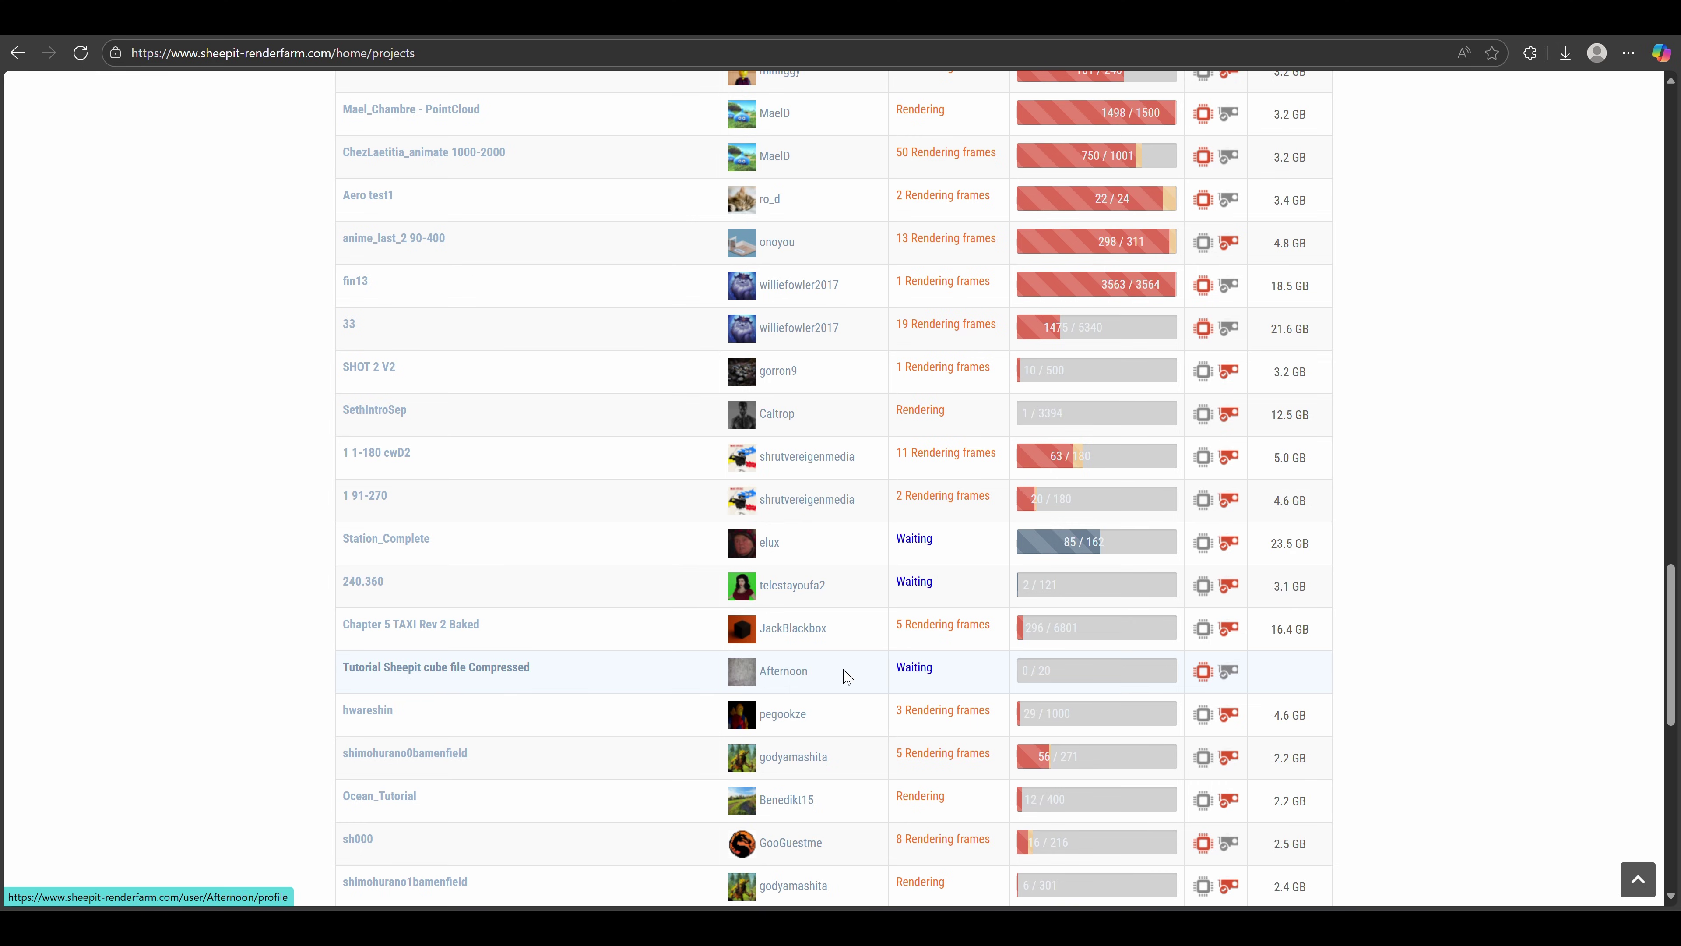
click(501, 669)
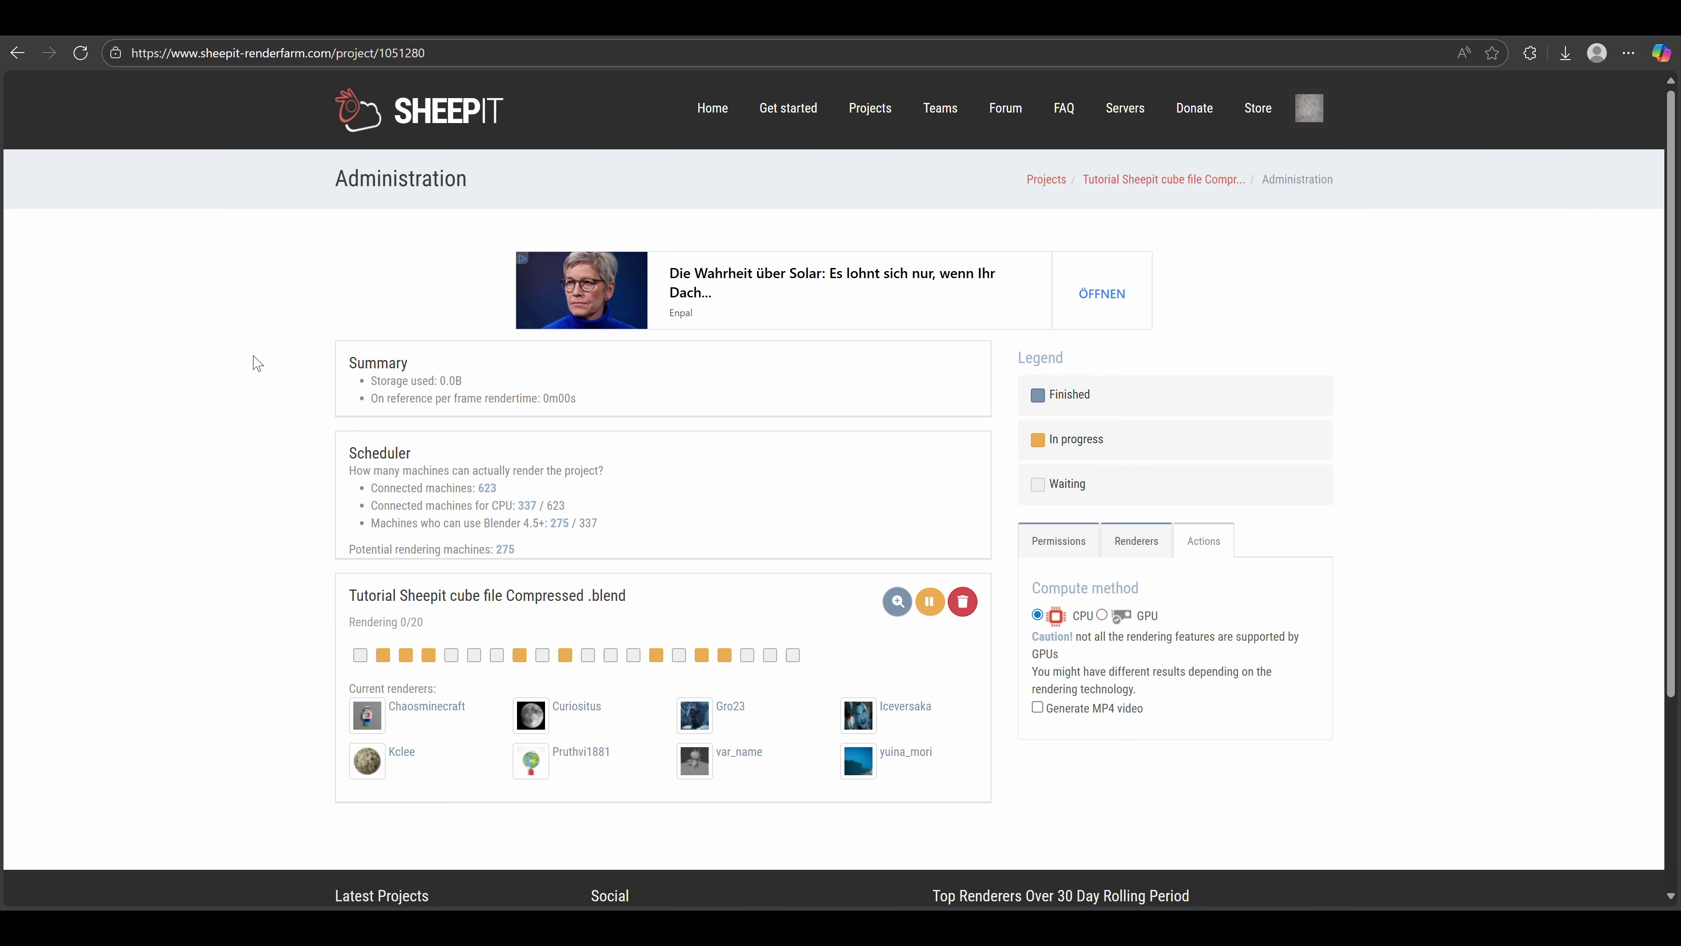
click(79, 53)
scroll(429, 606, down, 3)
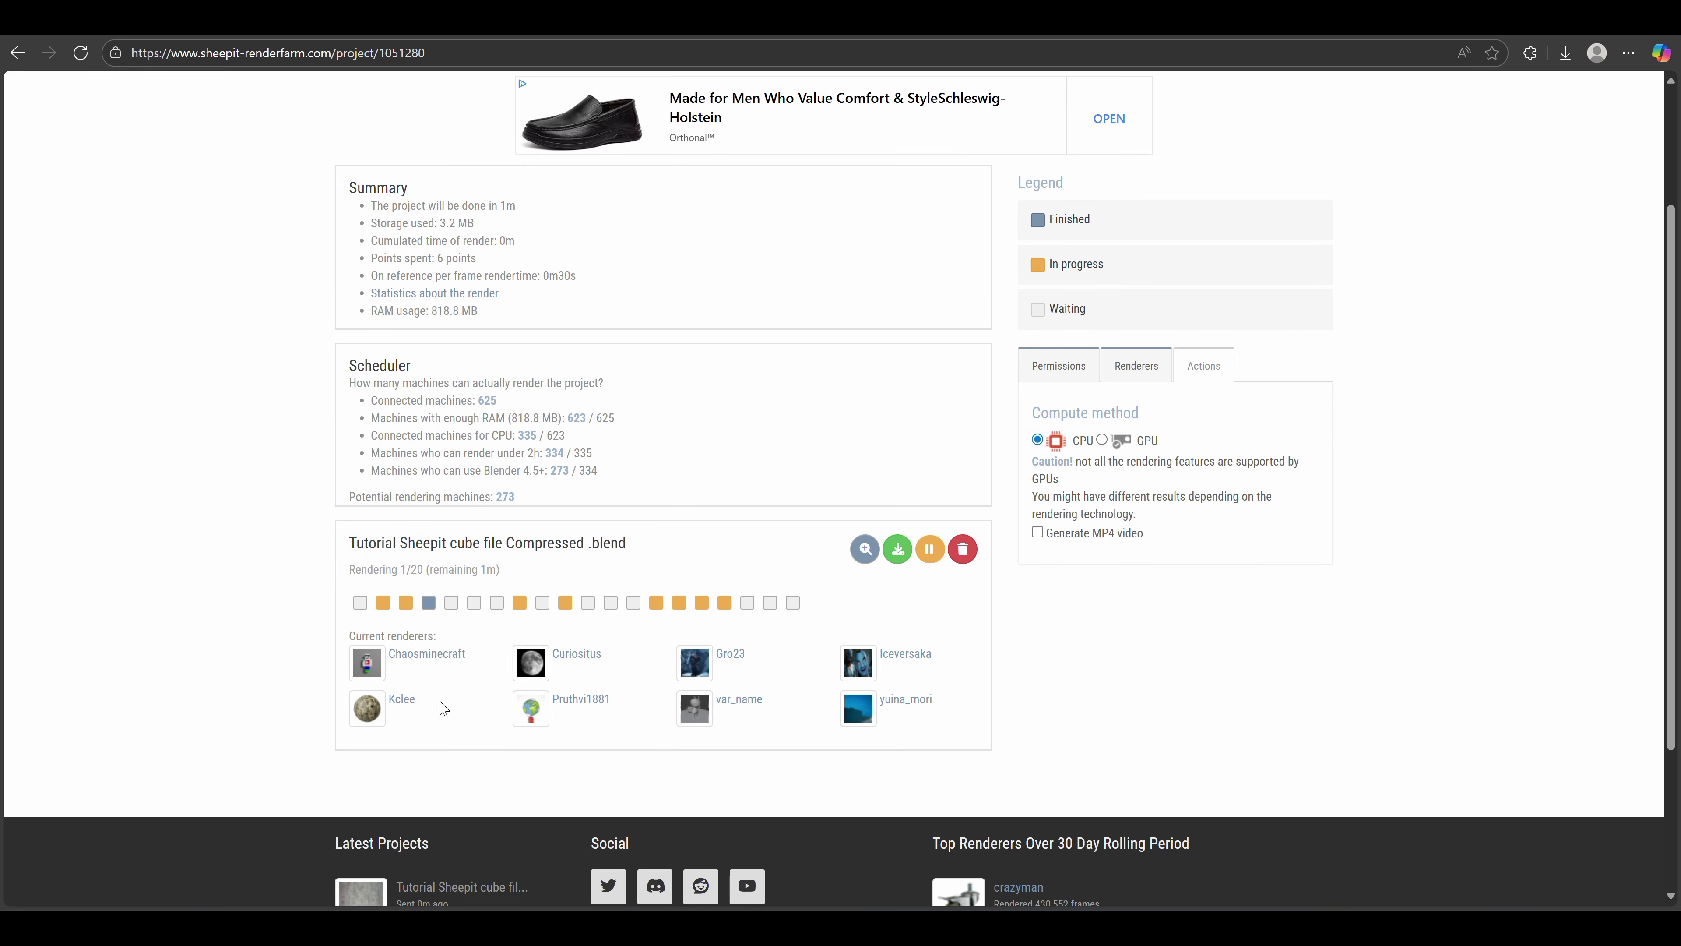
mouse_move(430, 606)
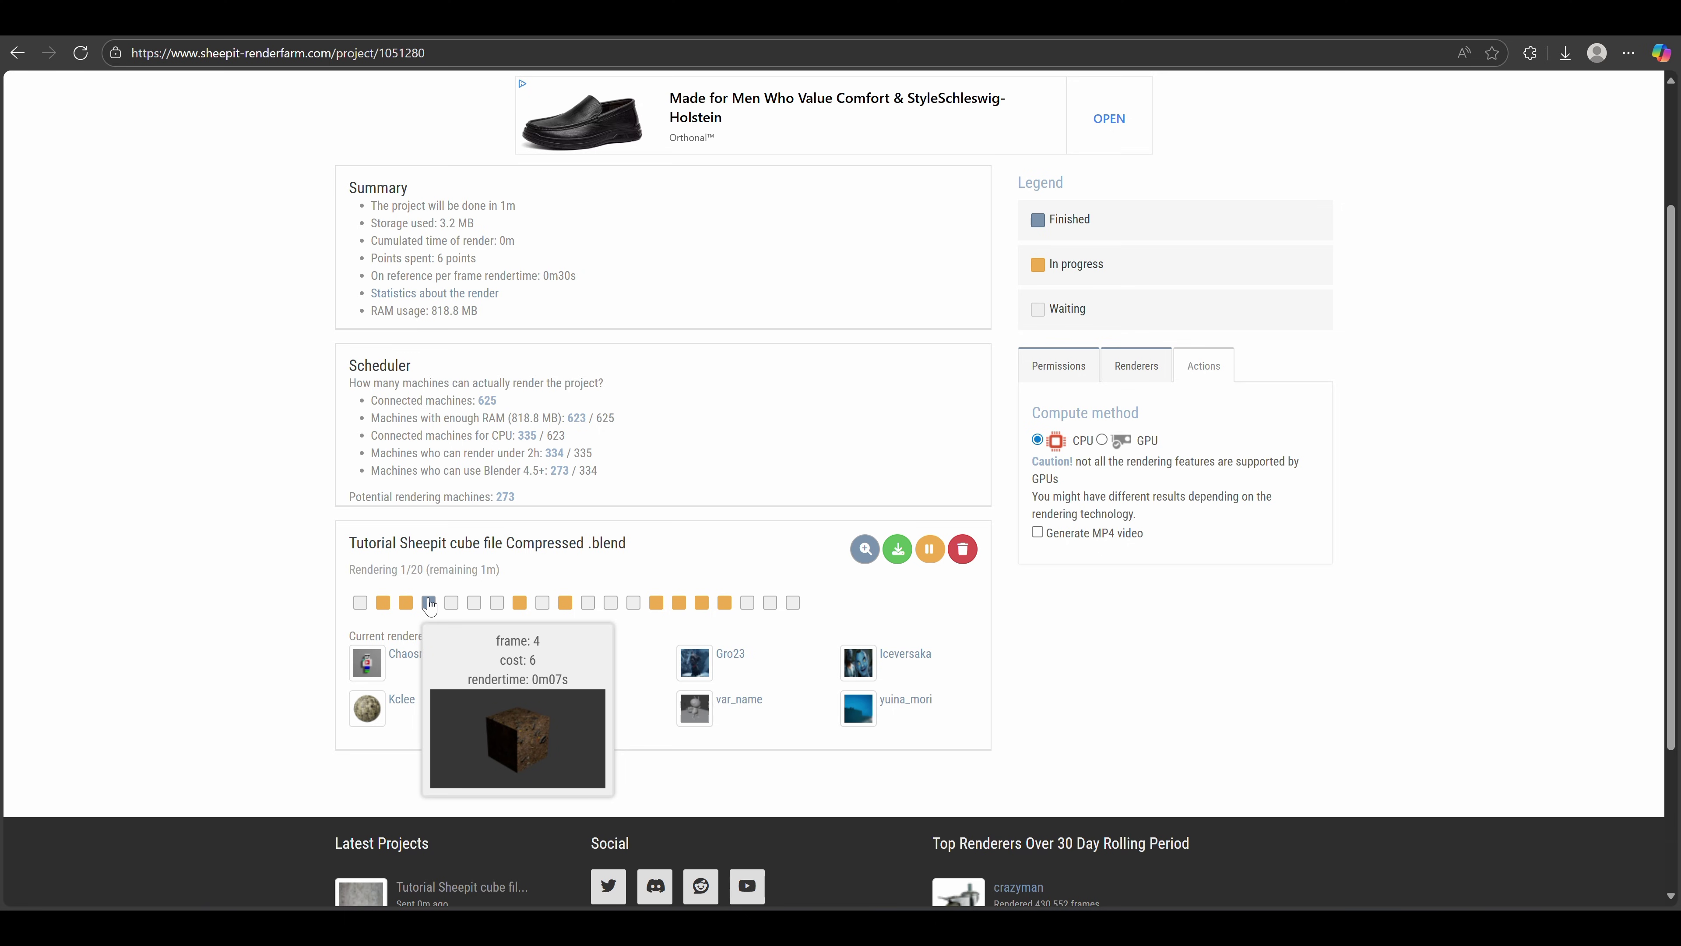
- View the rendered frames, enlarge frame 4, then return to the project page
click(864, 550)
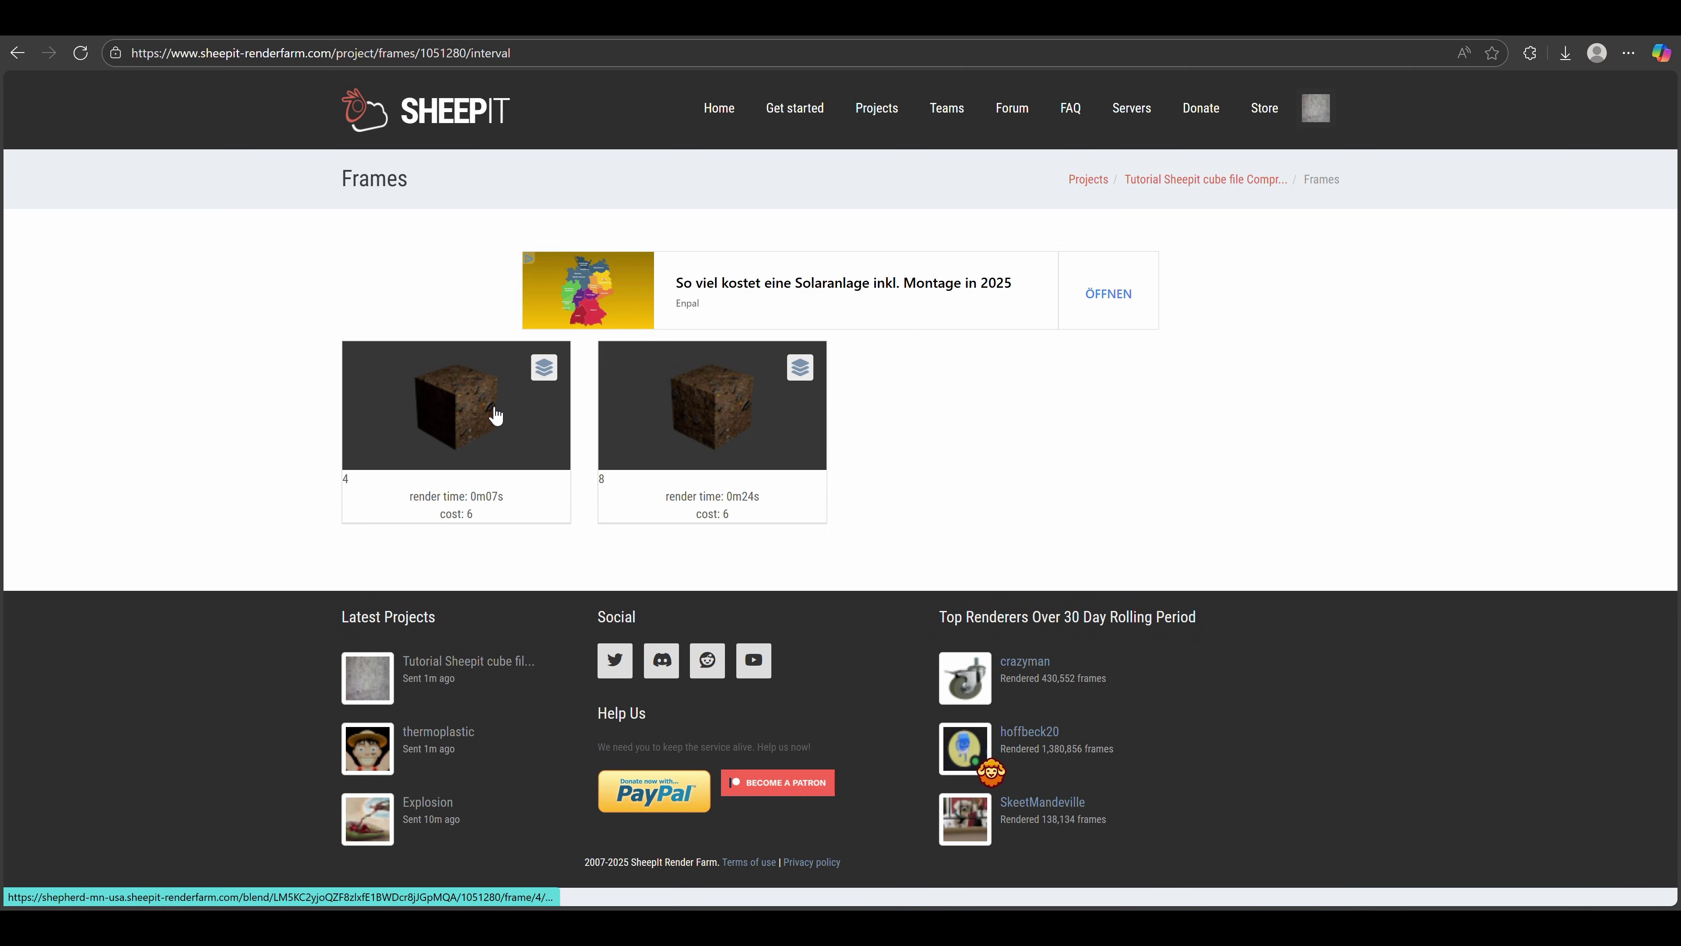
click(465, 411)
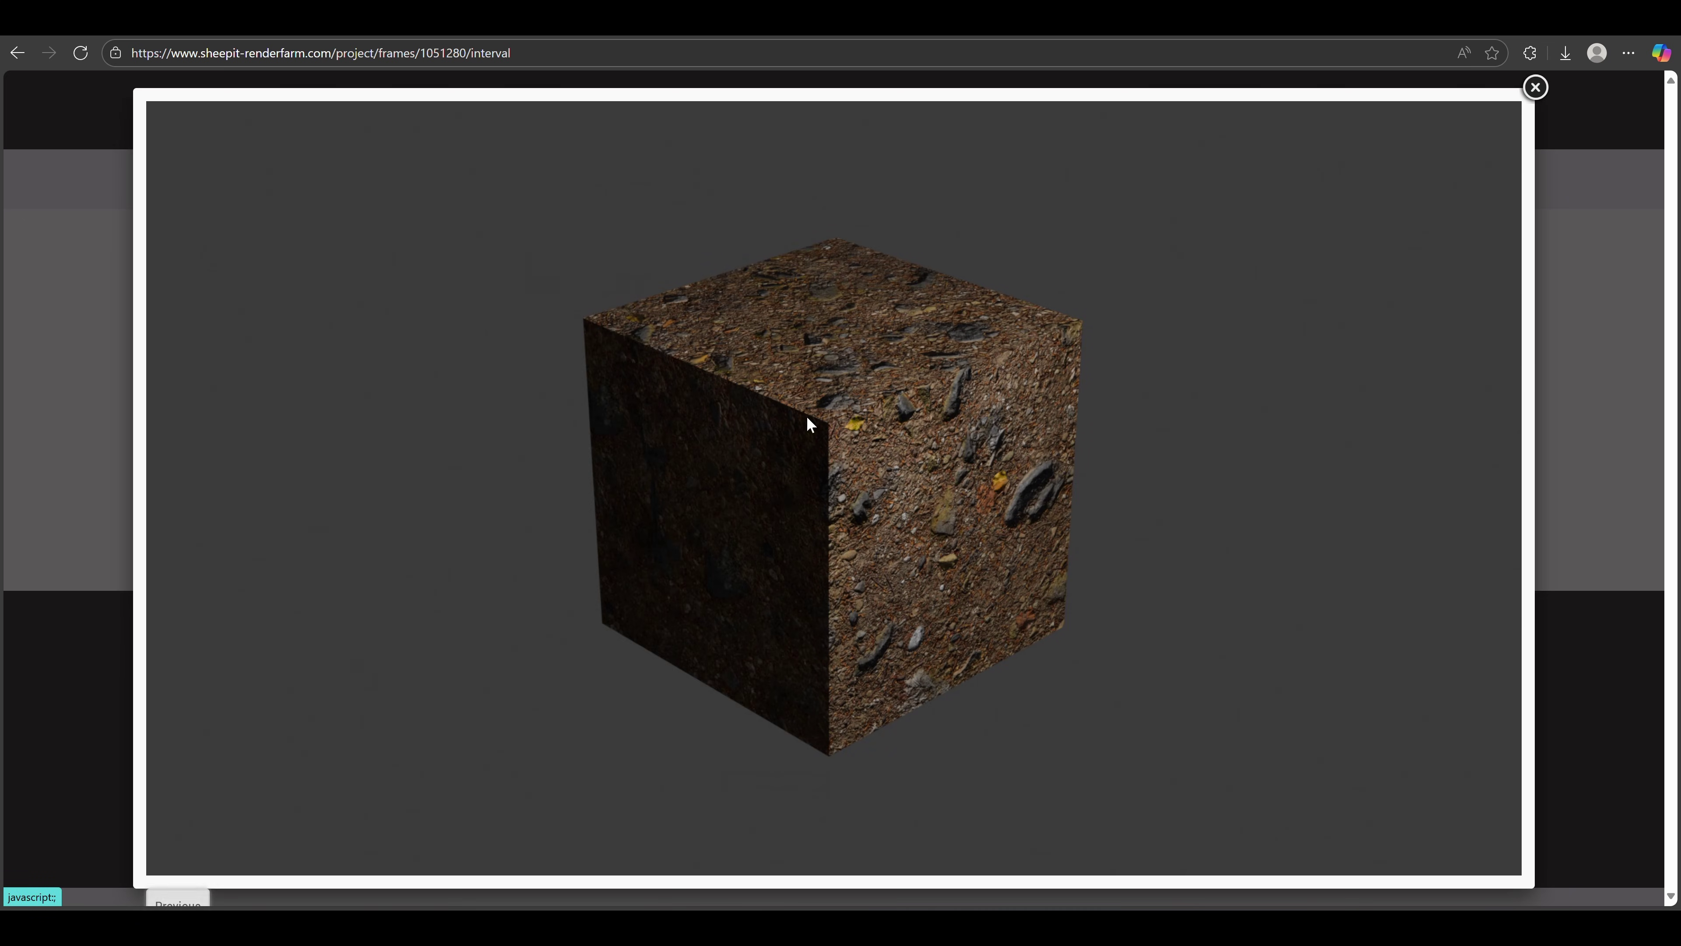
key(Escape)
key(alt+Left)
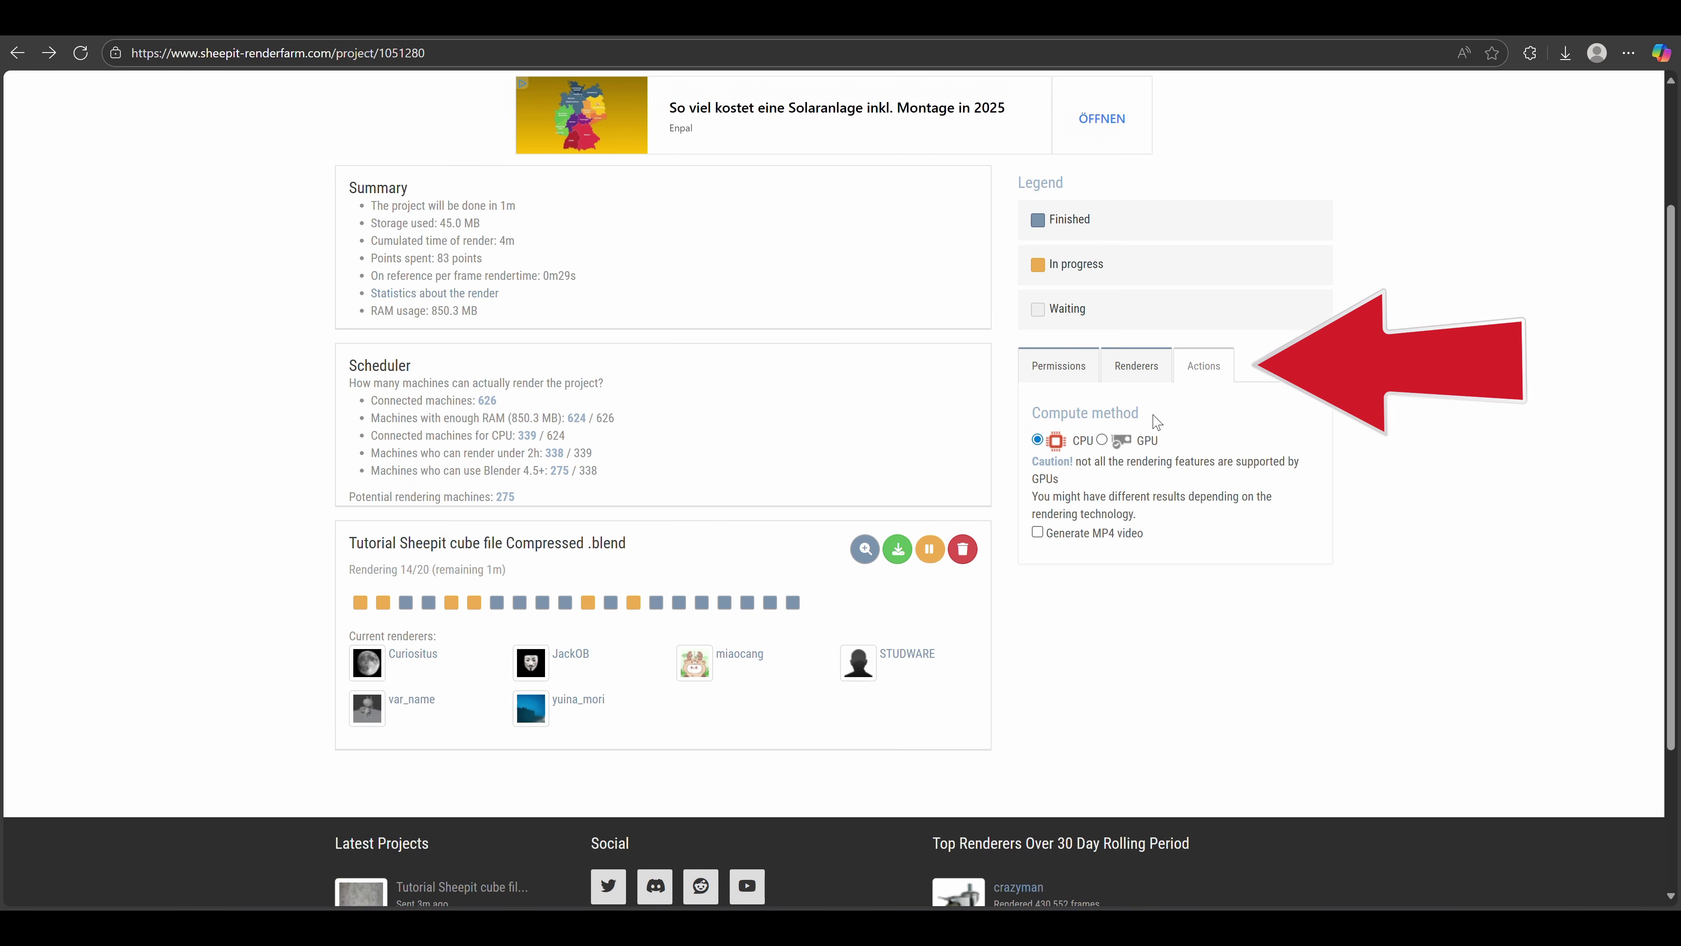
- Review the project's render permissions, managers list and compute method settings
click(1135, 368)
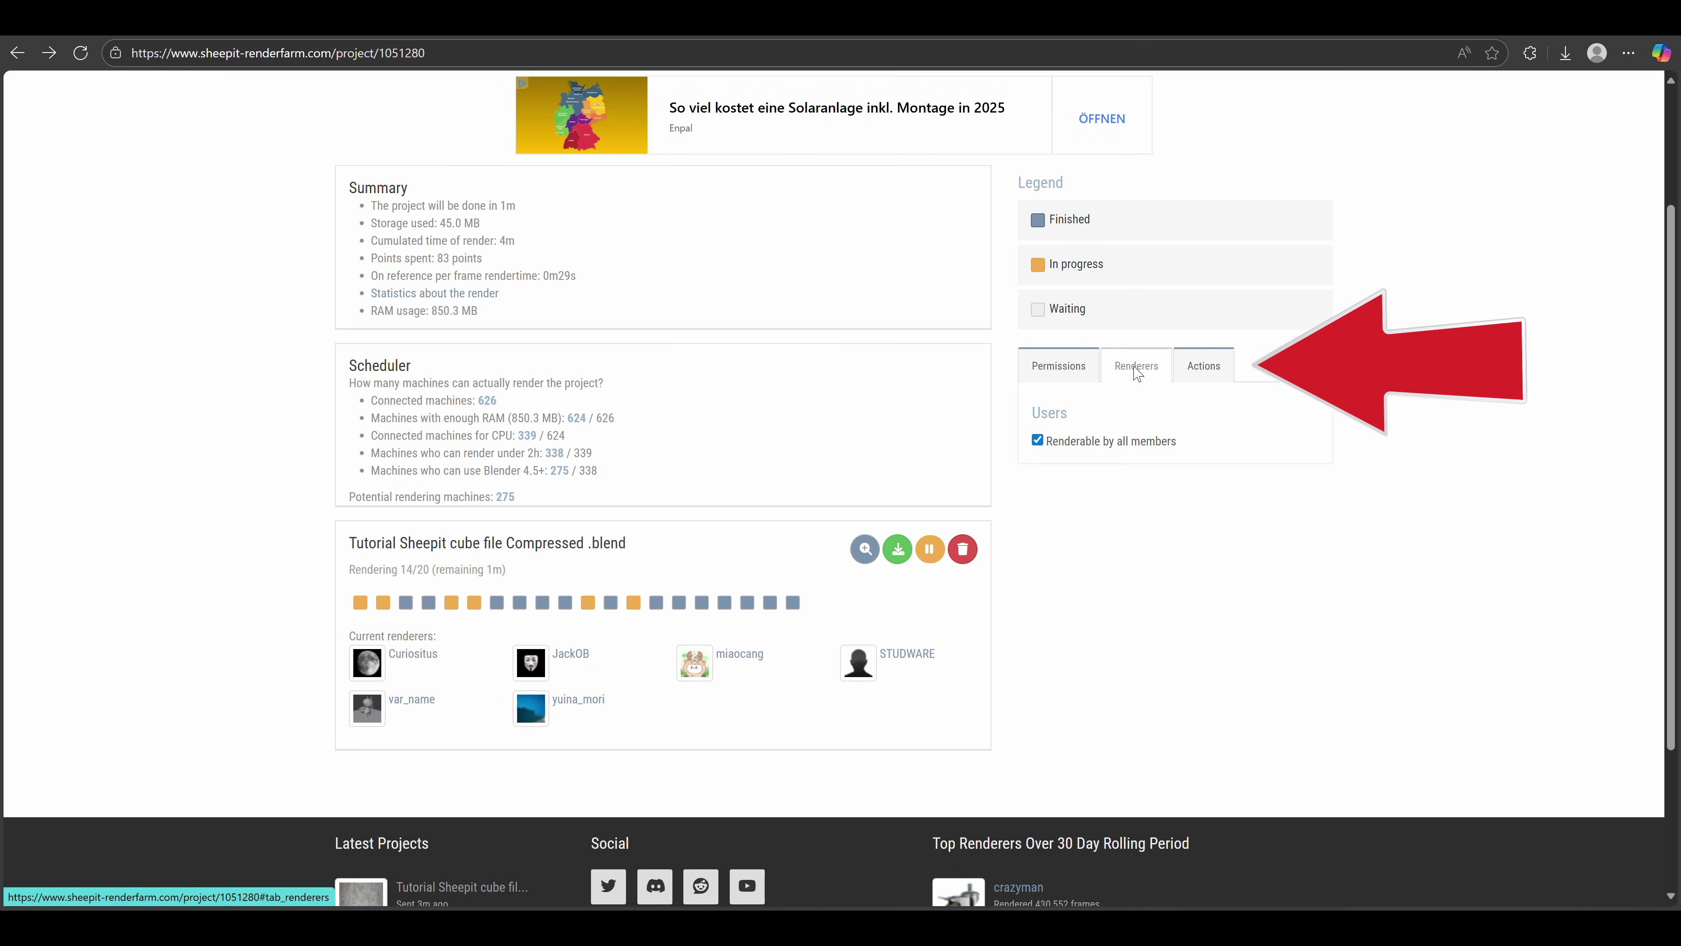
click(1053, 368)
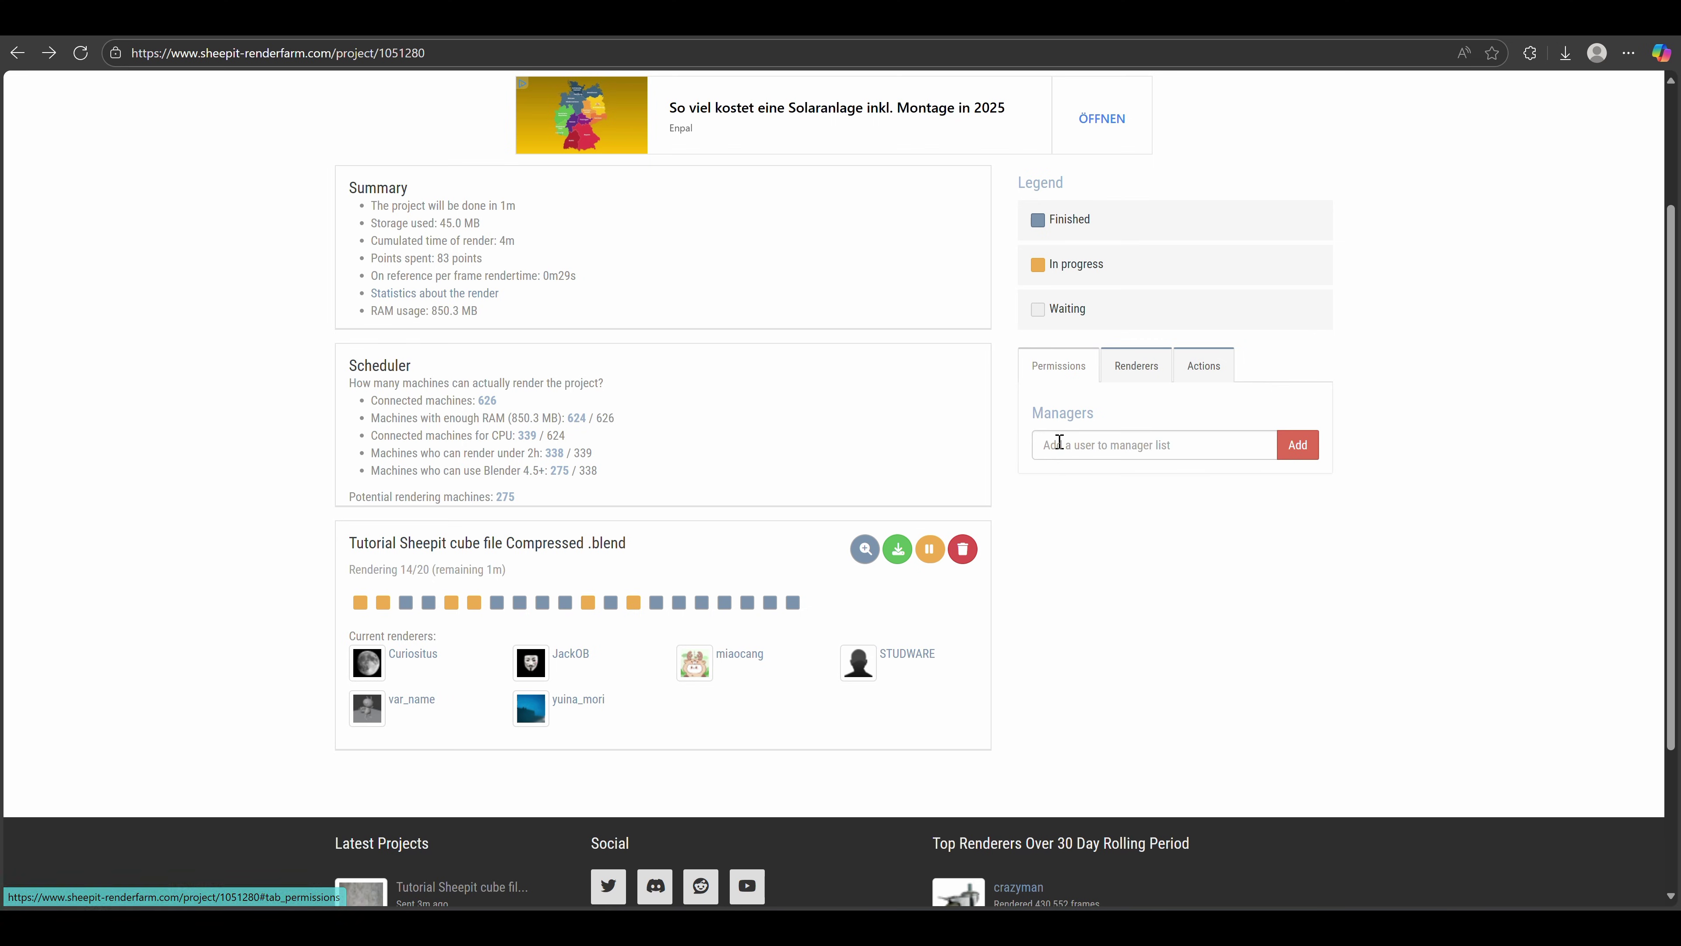
click(1203, 366)
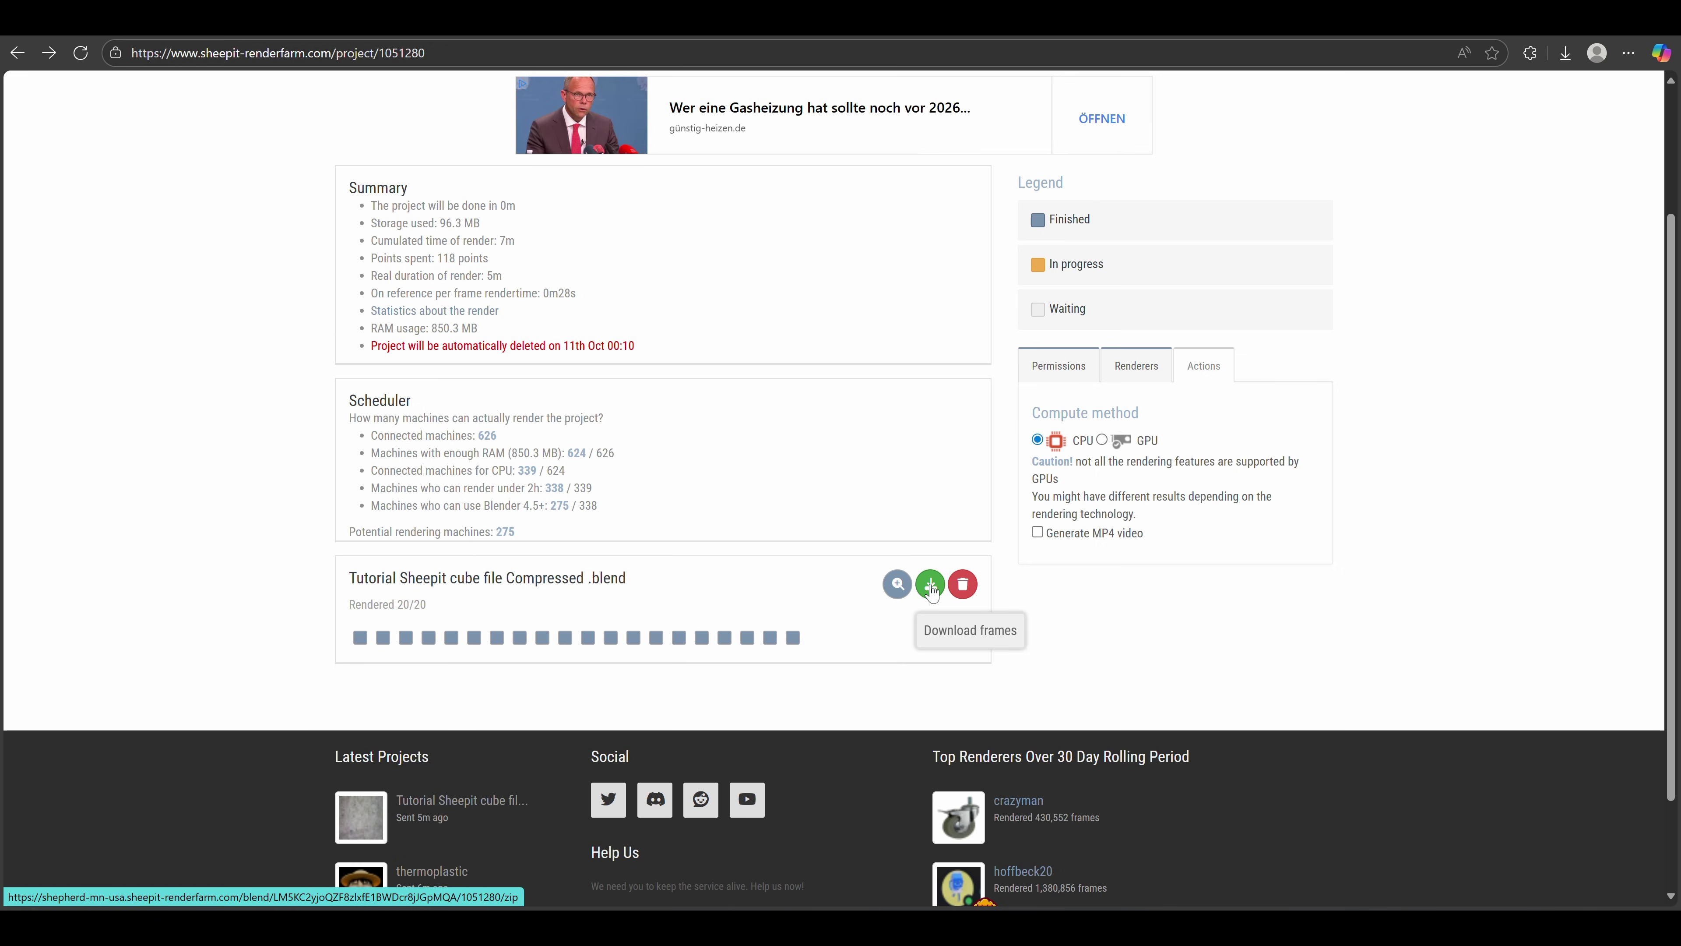
- Display all rendered frames of the dirt-cube project and scroll through the grid
click(897, 596)
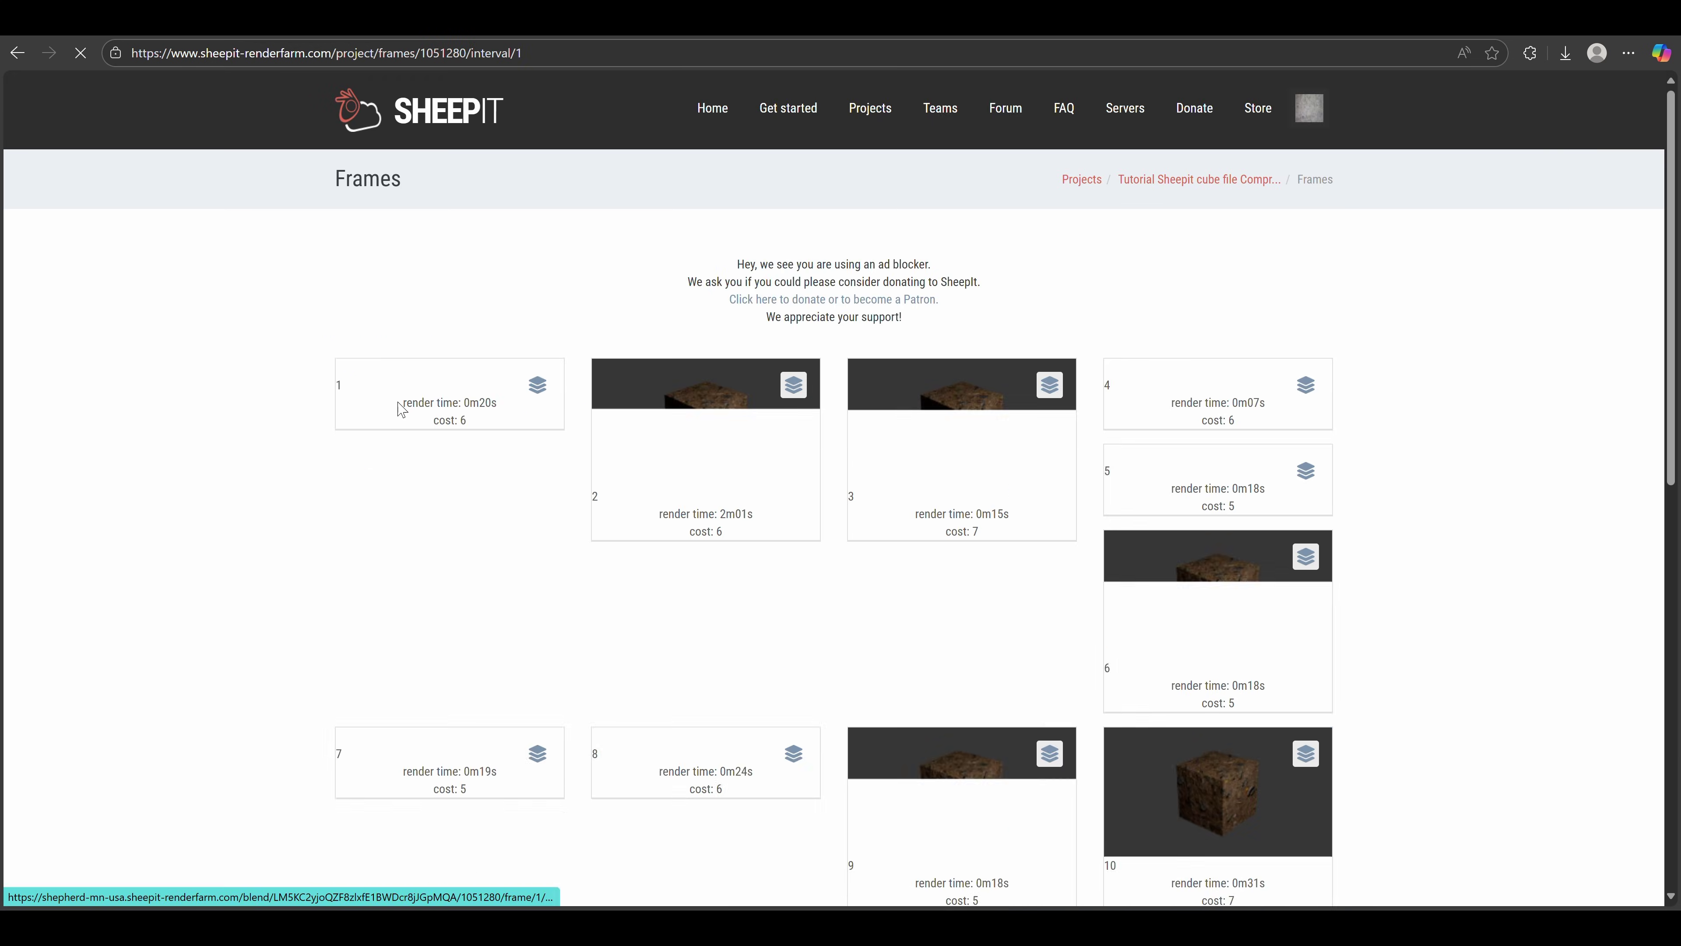
scroll(638, 397, down, 6)
scroll(640, 401, down, 6)
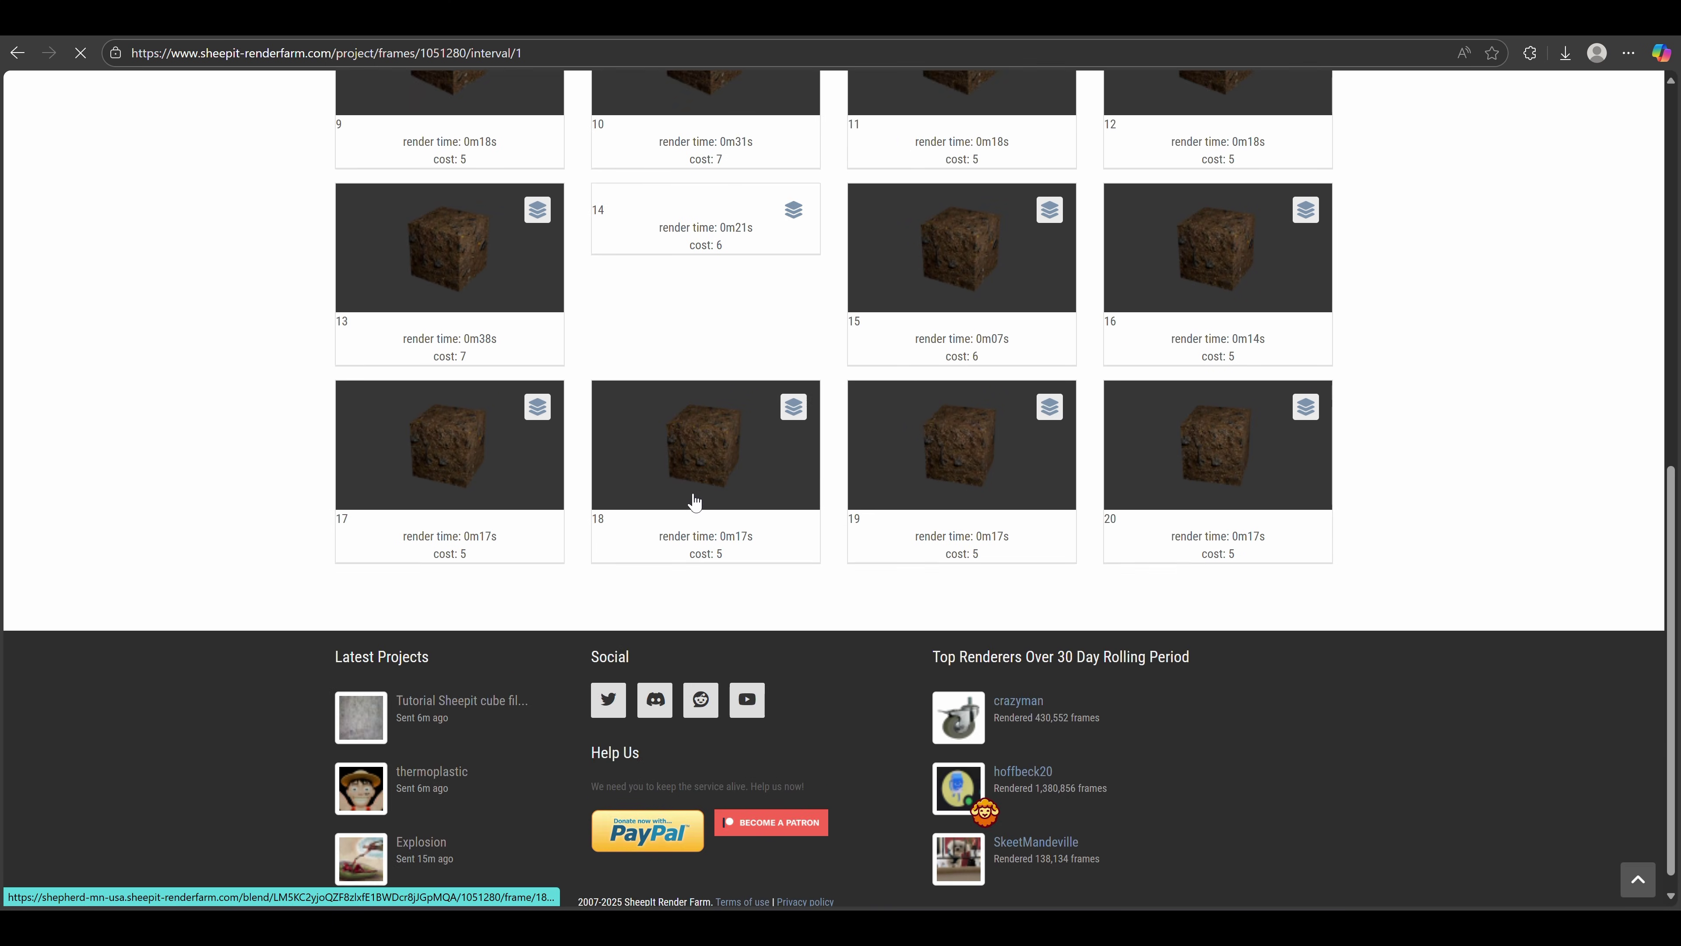
scroll(717, 706, up, 15)
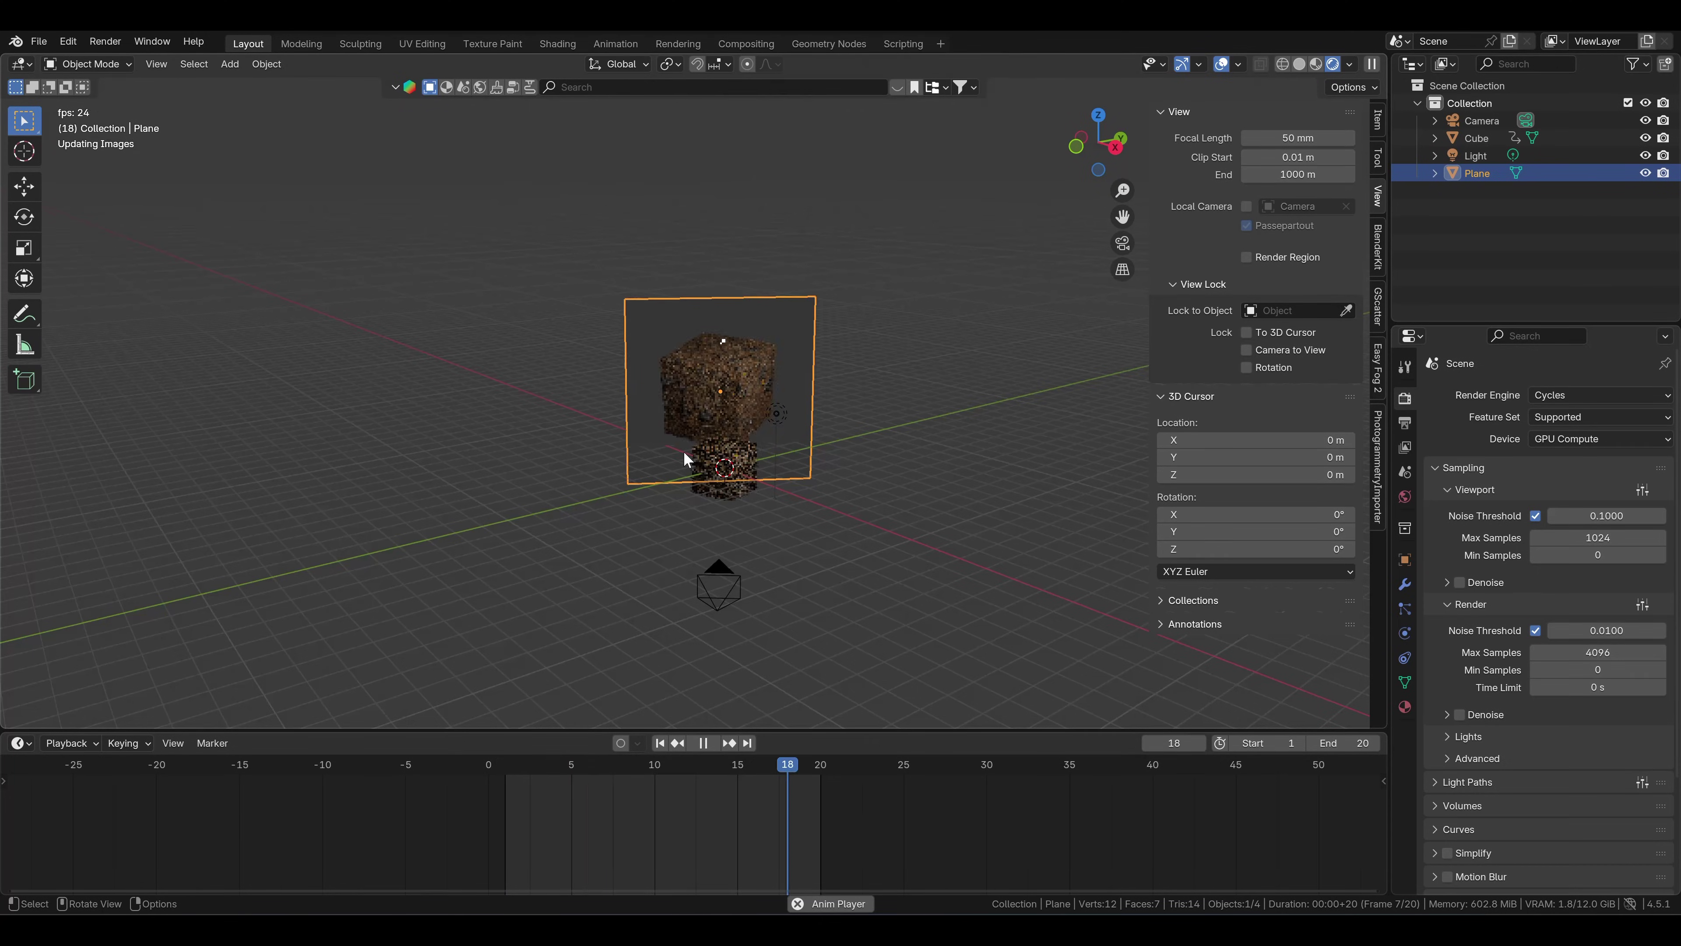
- Orbit around the cube and plane to check the animation, then stop playback
scroll(682, 451, up, 3)
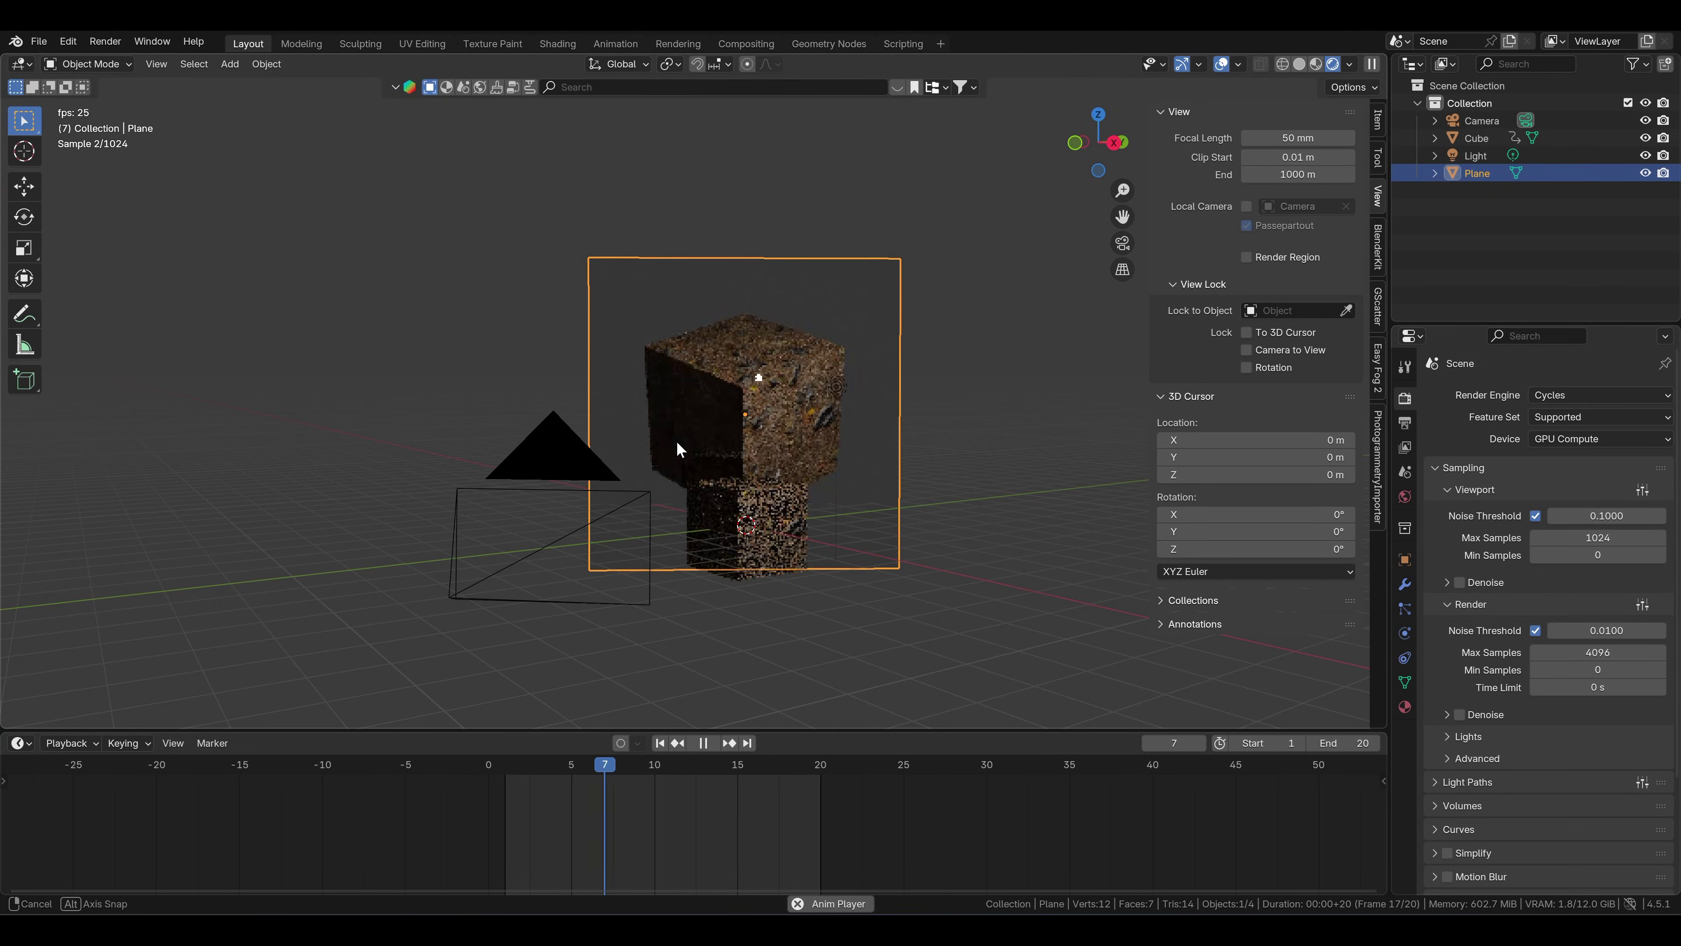
middle_drag(677, 440, 467, 429)
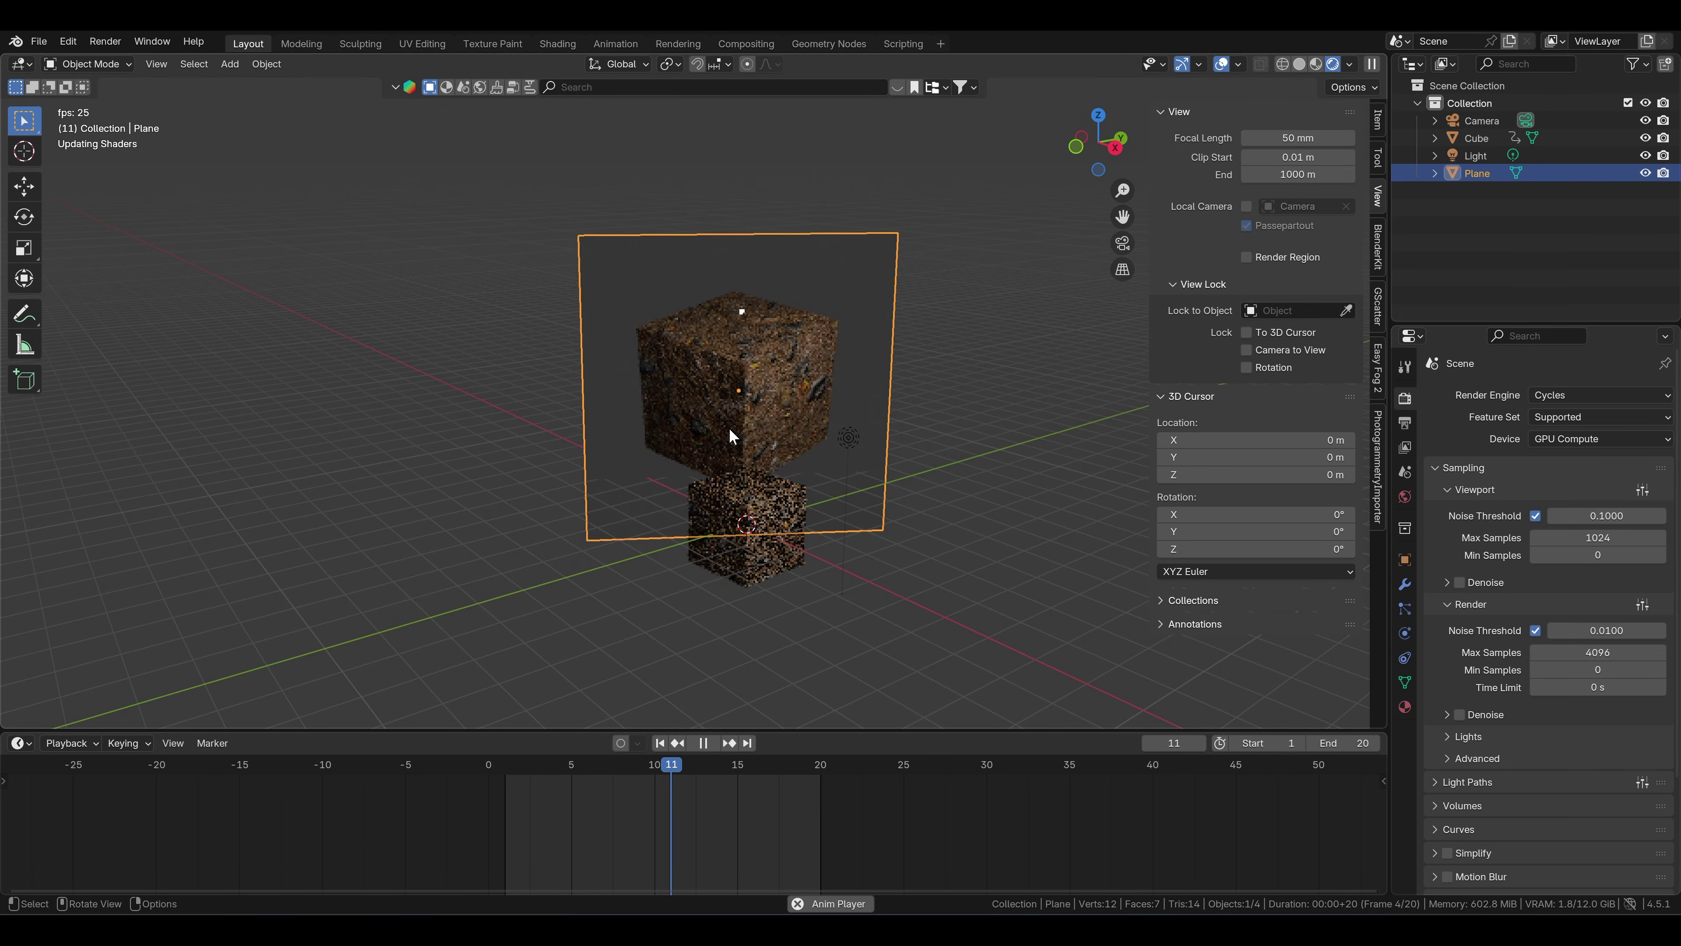
mouse_move(759, 402)
middle_down()
mouse_move(745, 461)
mouse_move(766, 522)
mouse_move(709, 427)
mouse_move(784, 406)
middle_up()
key(space)
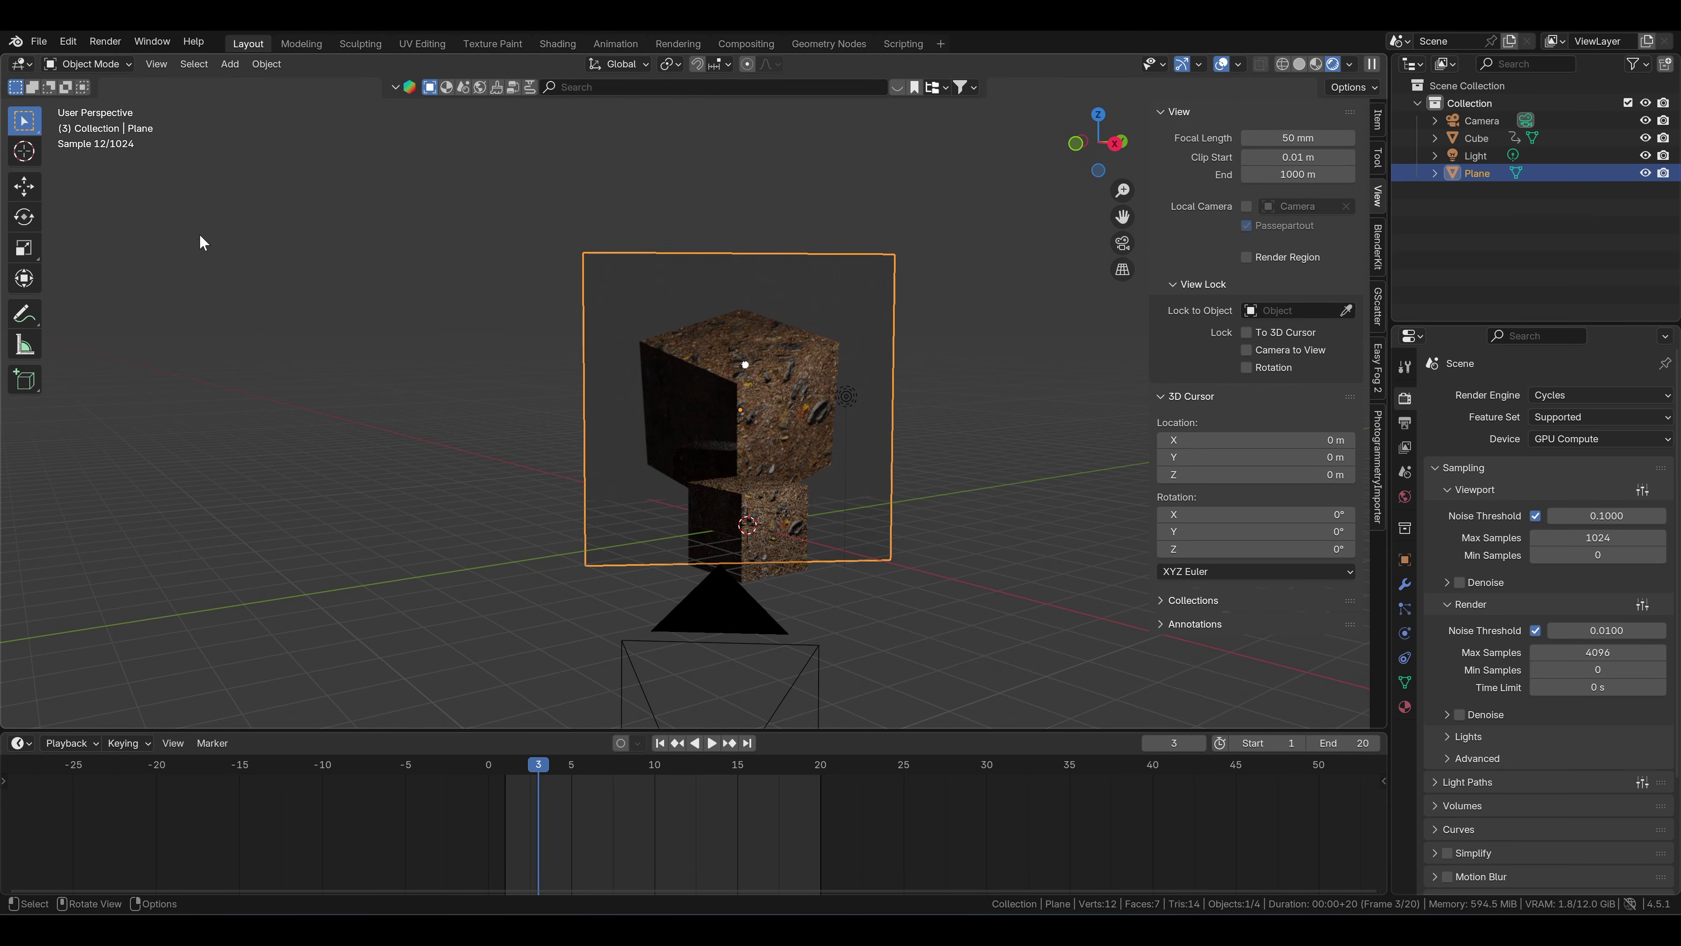
- Make the scene's external file paths relative via File > External Data
click(38, 42)
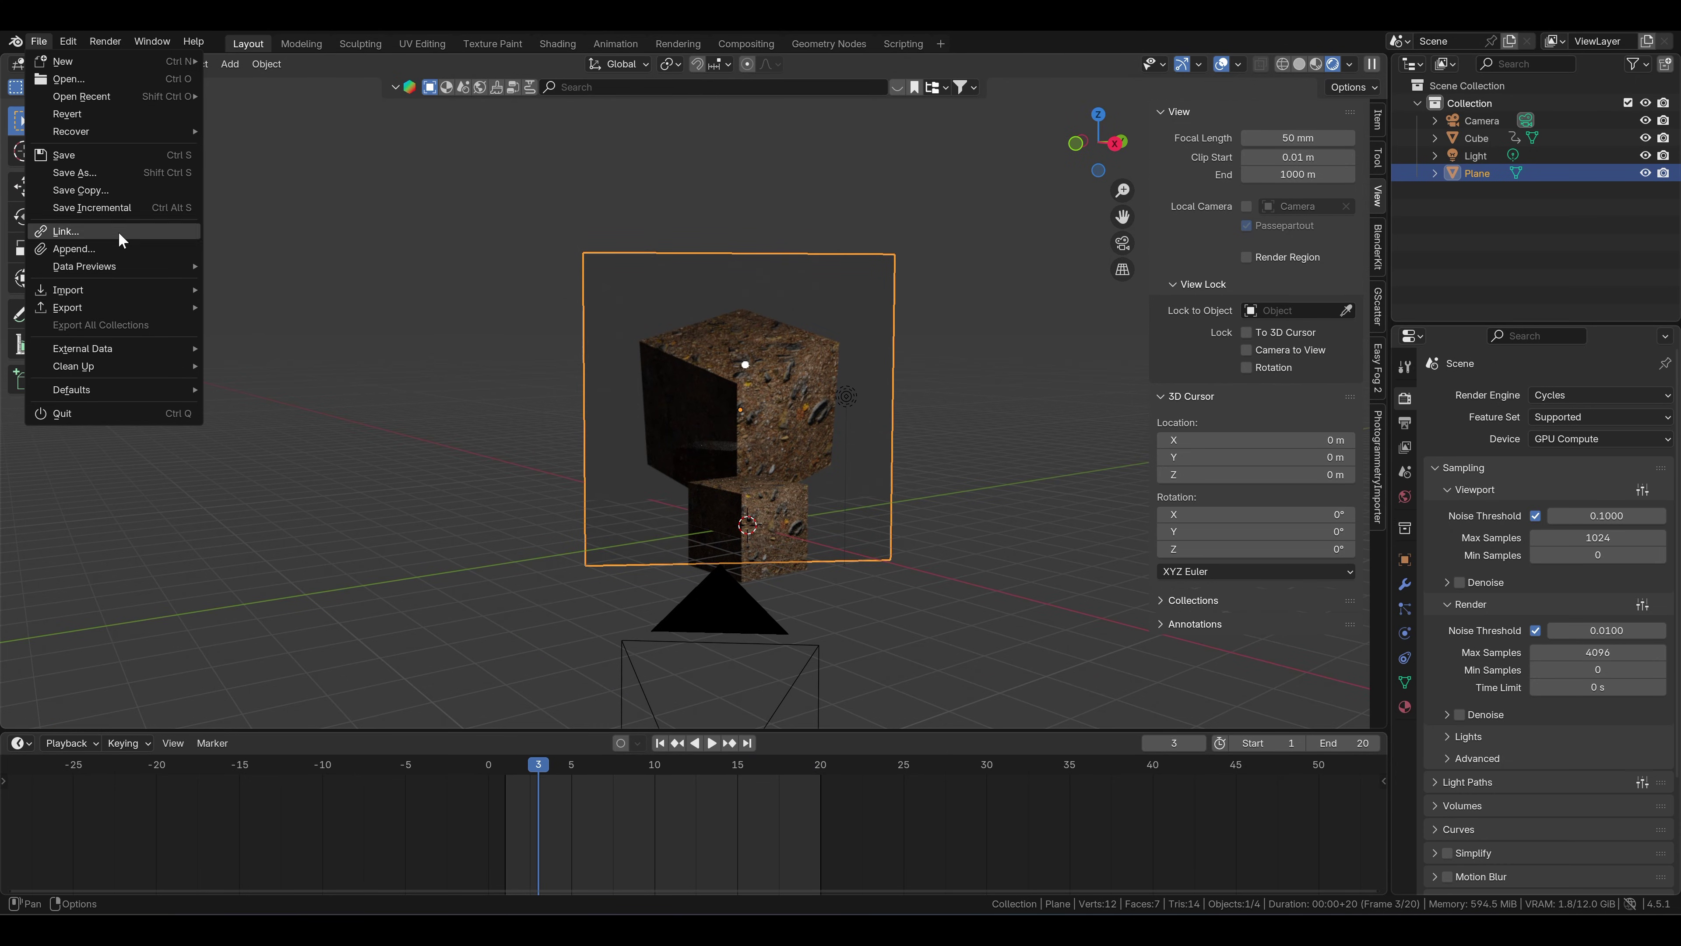
mouse_move(106, 357)
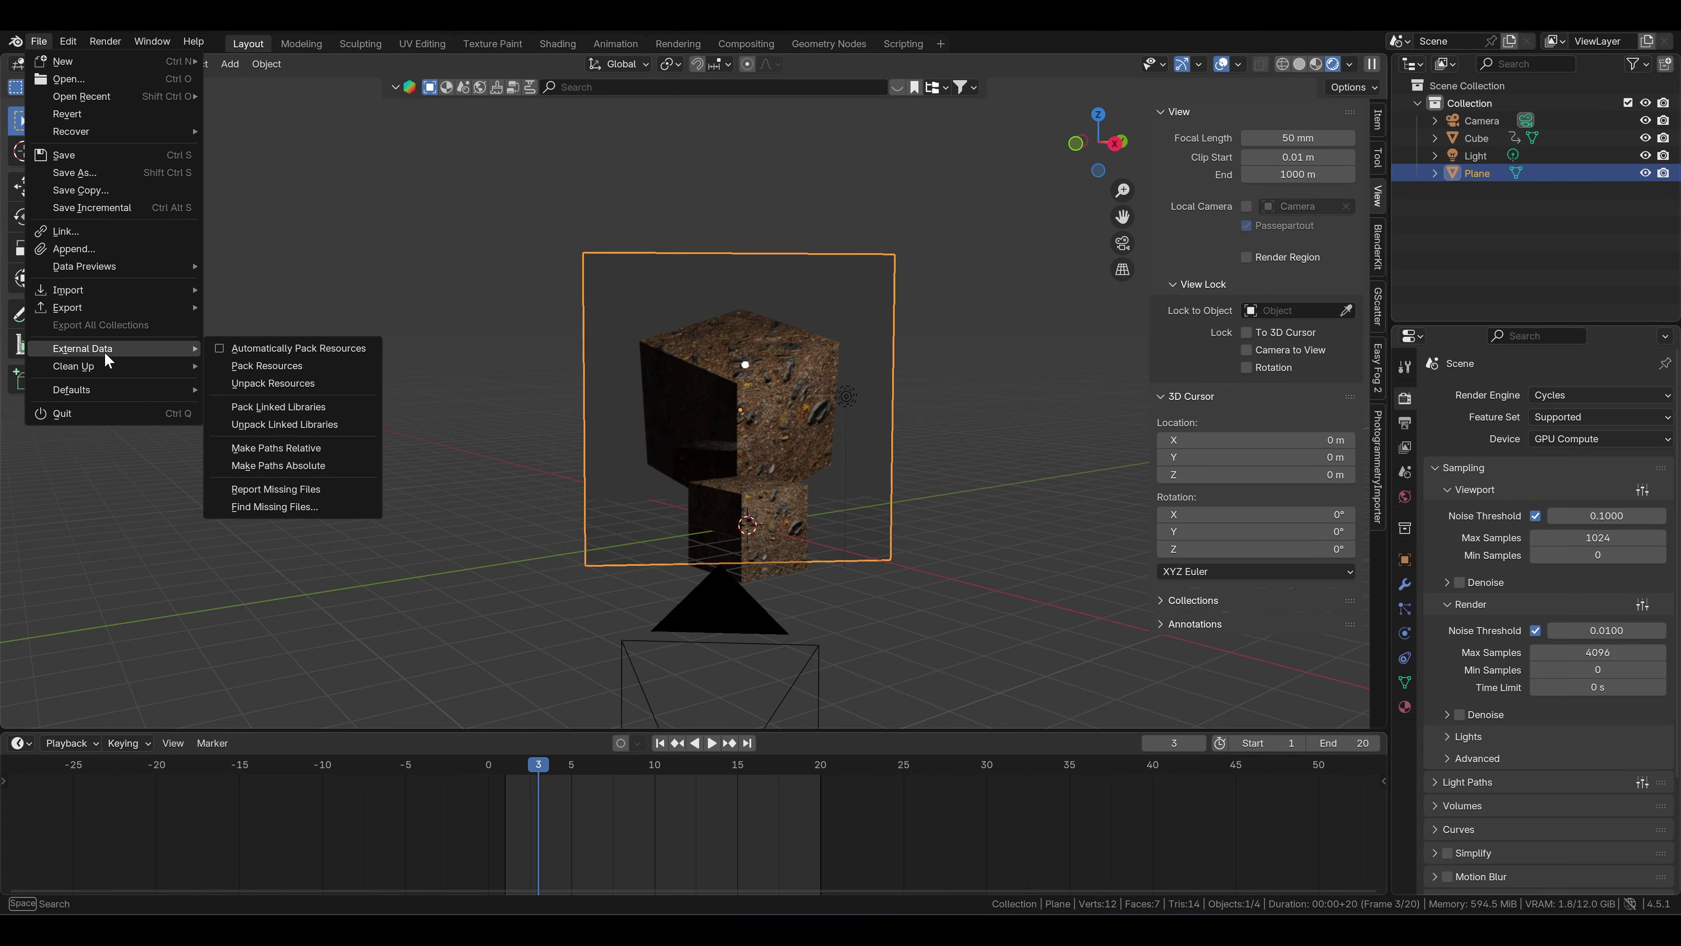
click(313, 450)
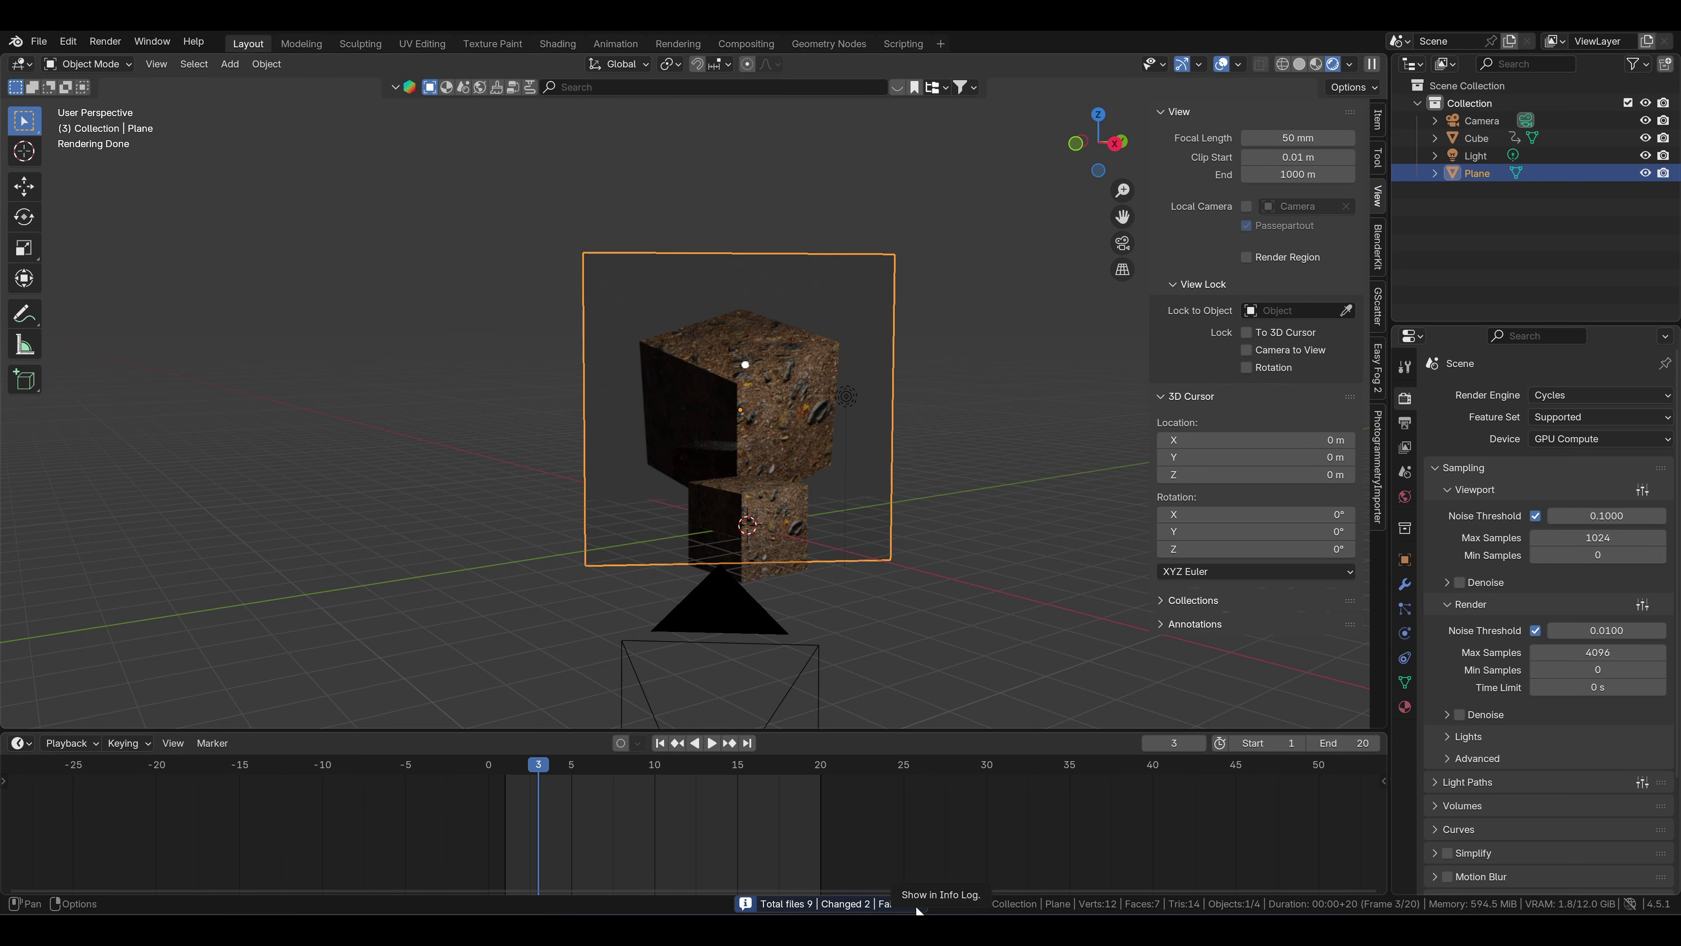
click(804, 841)
- In Sheepit Tutorial, zip the PNG_Sequence folder and .blend file into Tutorial_Video_Materials
drag(1195, 674, 593, 410)
click(746, 249)
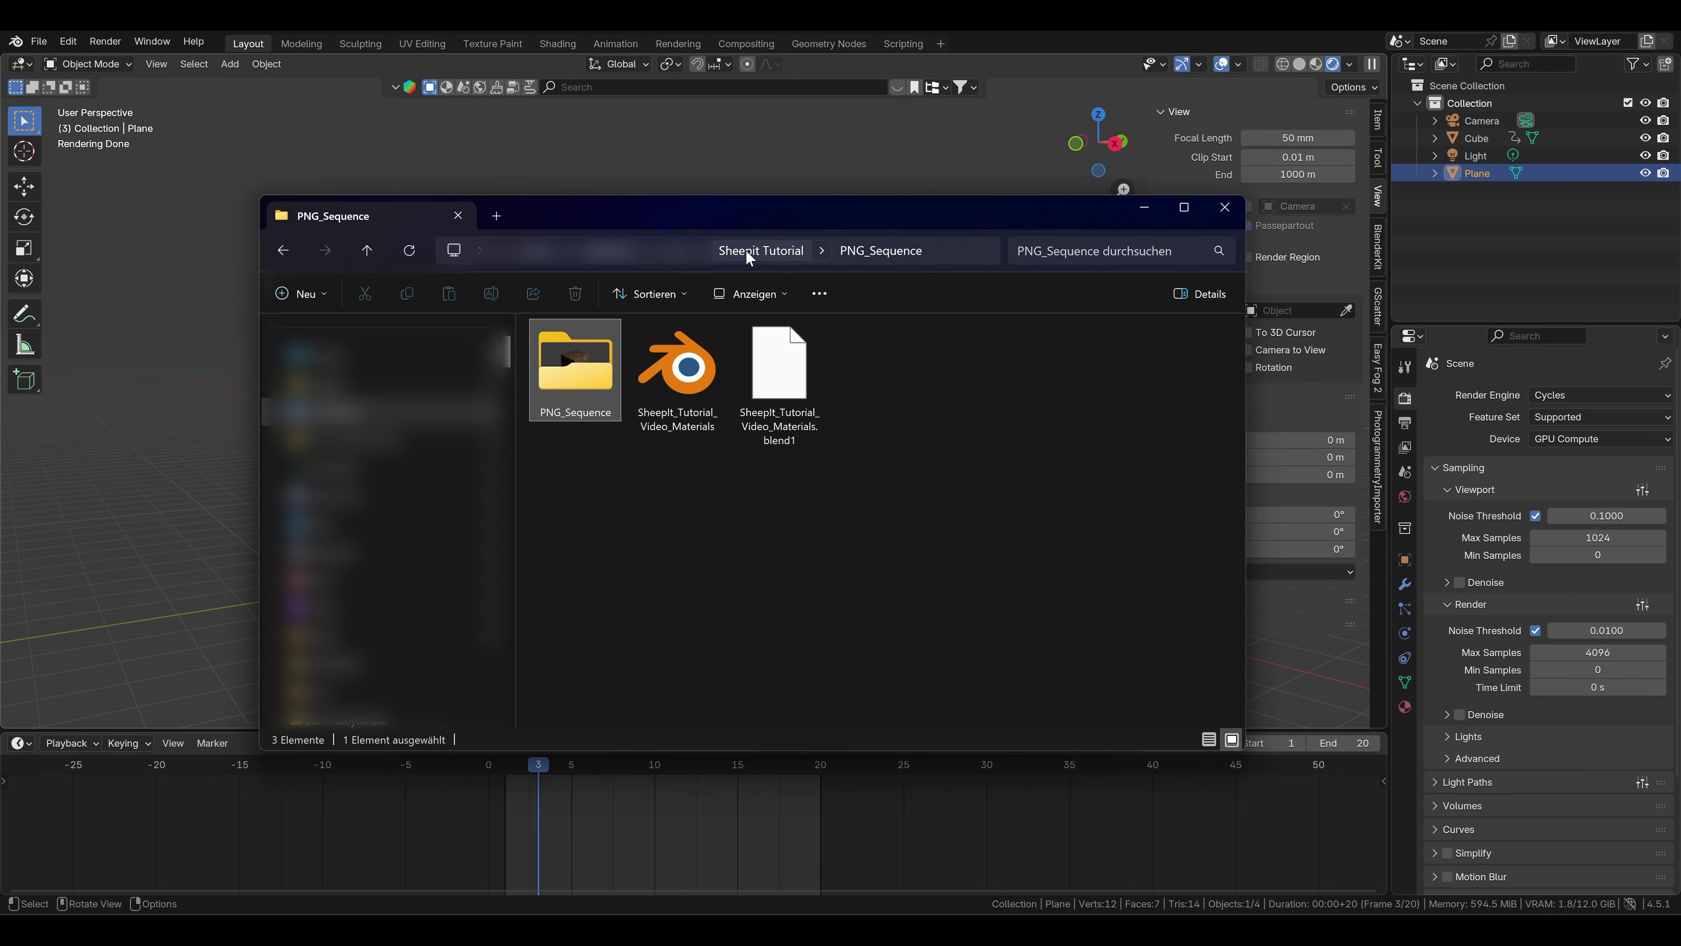
drag(930, 478, 696, 484)
drag(919, 406, 576, 431)
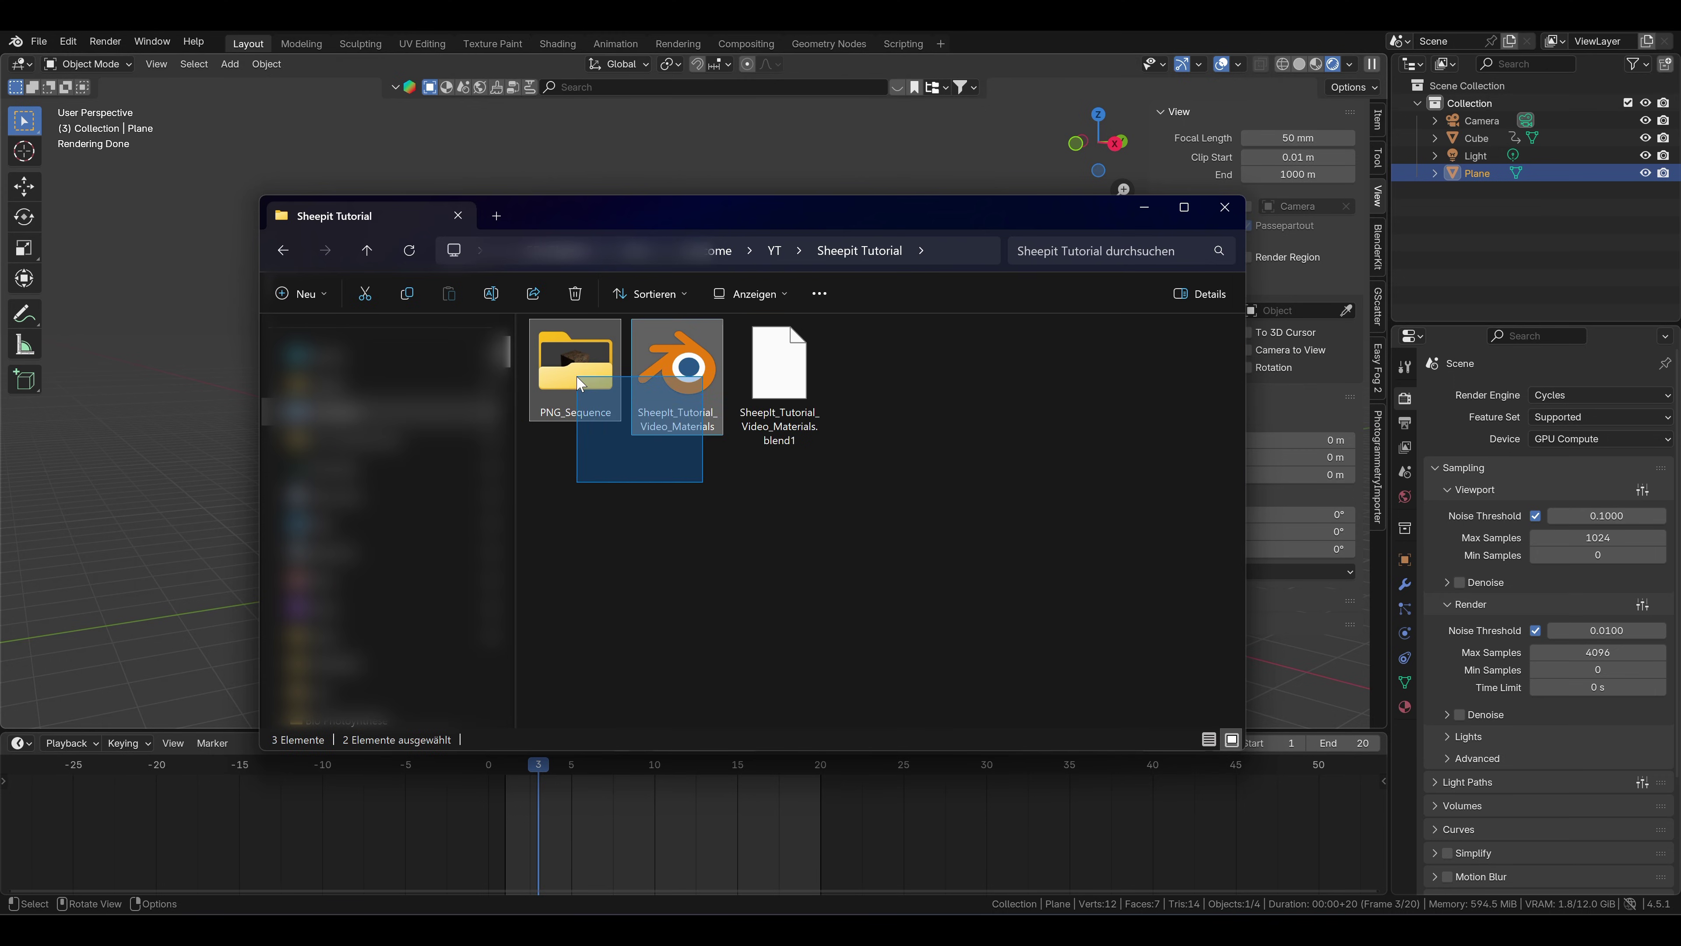
right_click(583, 375)
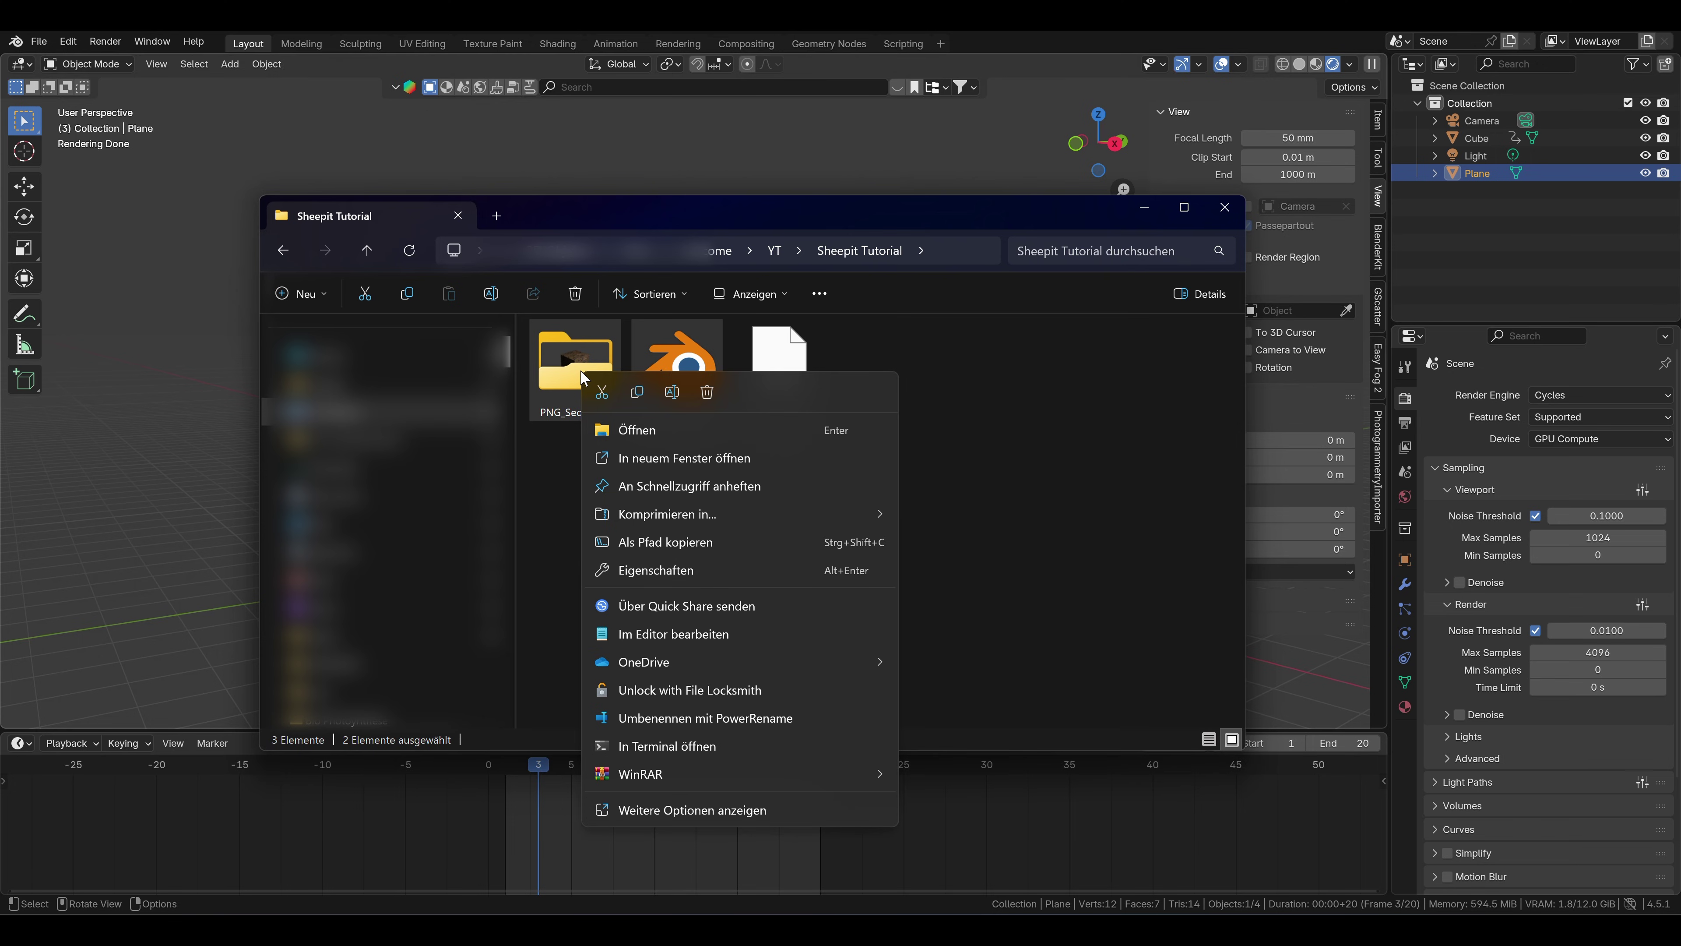
mouse_move(635, 520)
click(927, 519)
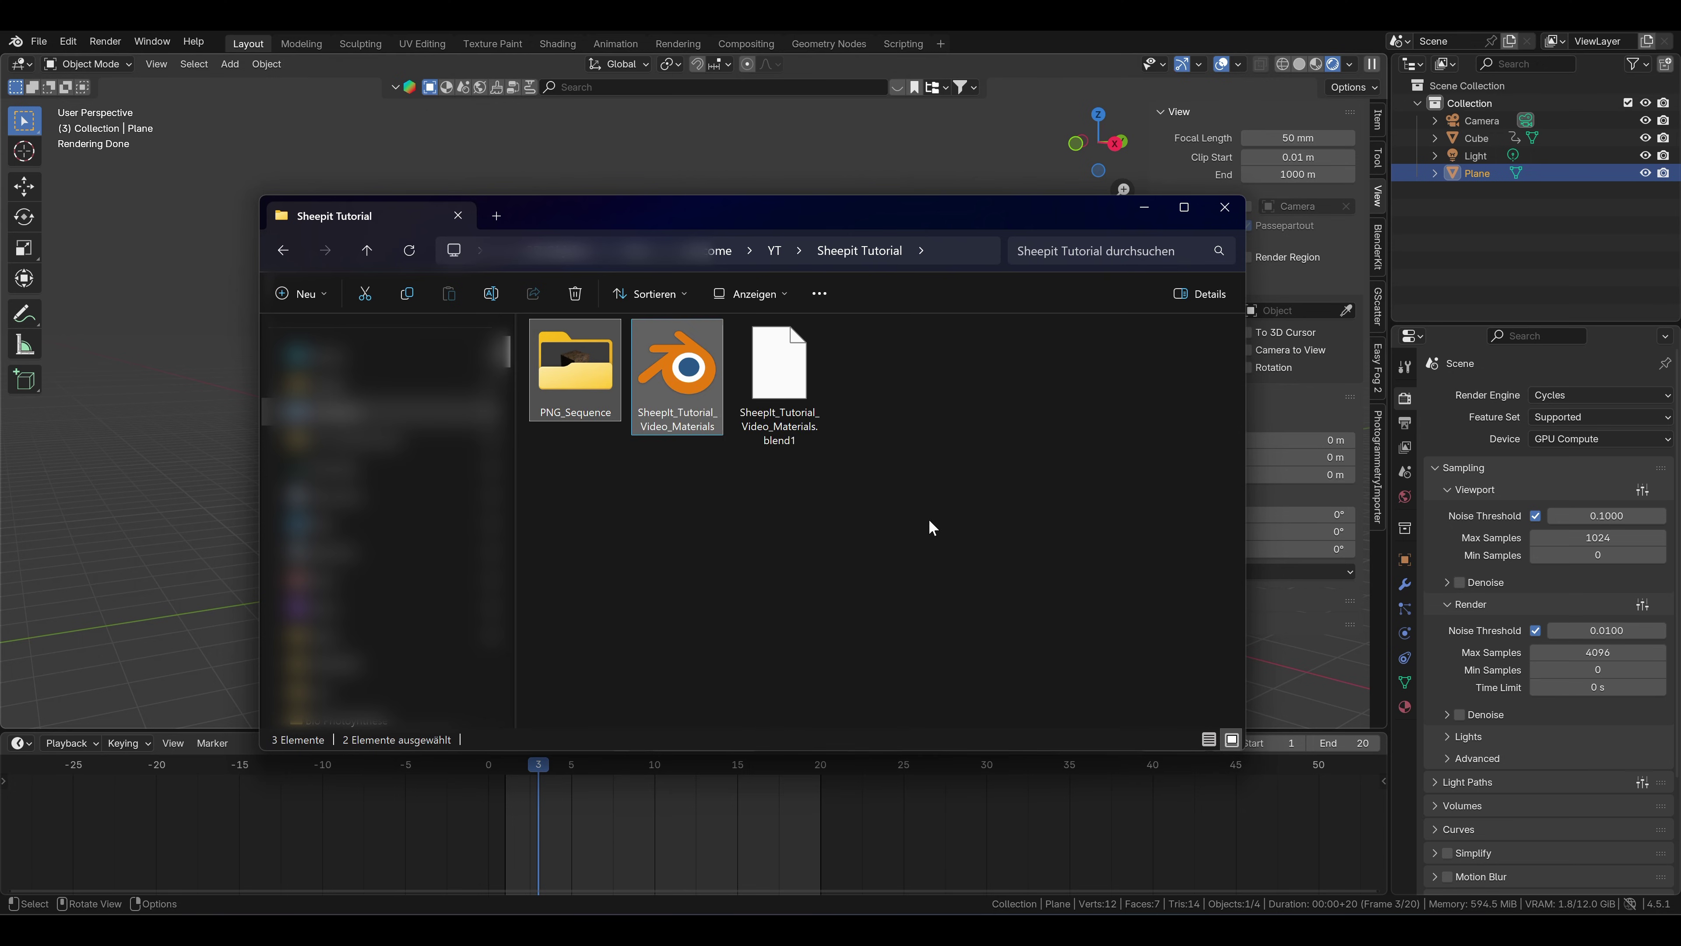
text(Tutorial_)
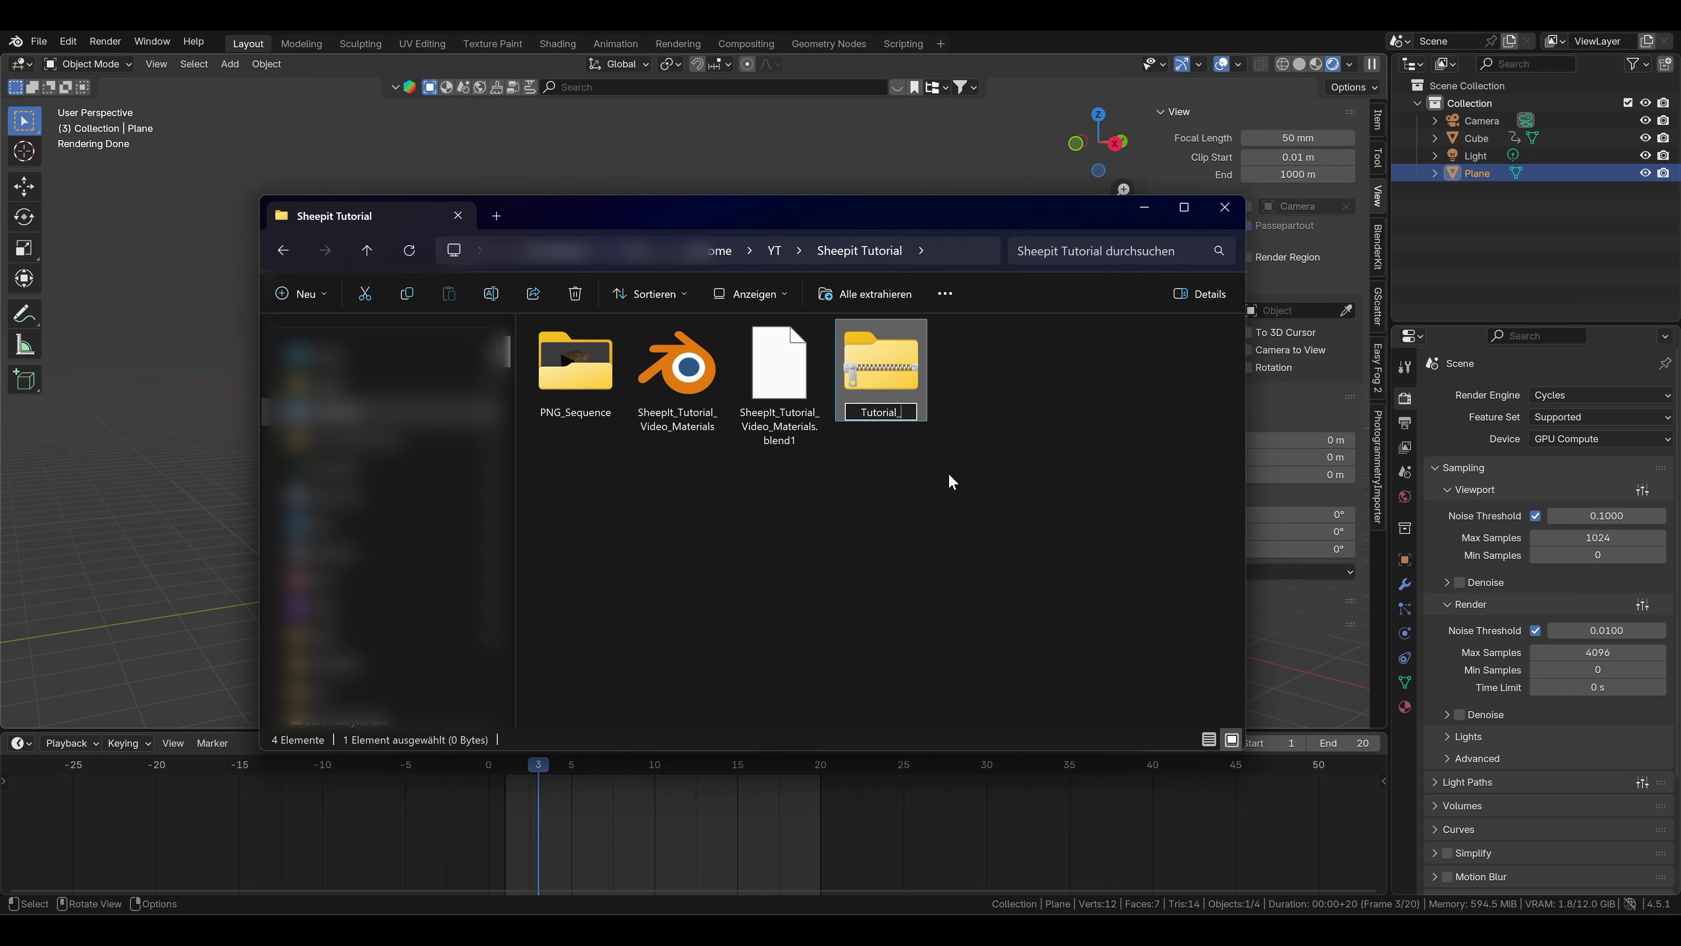
text(Video_Materials)
click(950, 482)
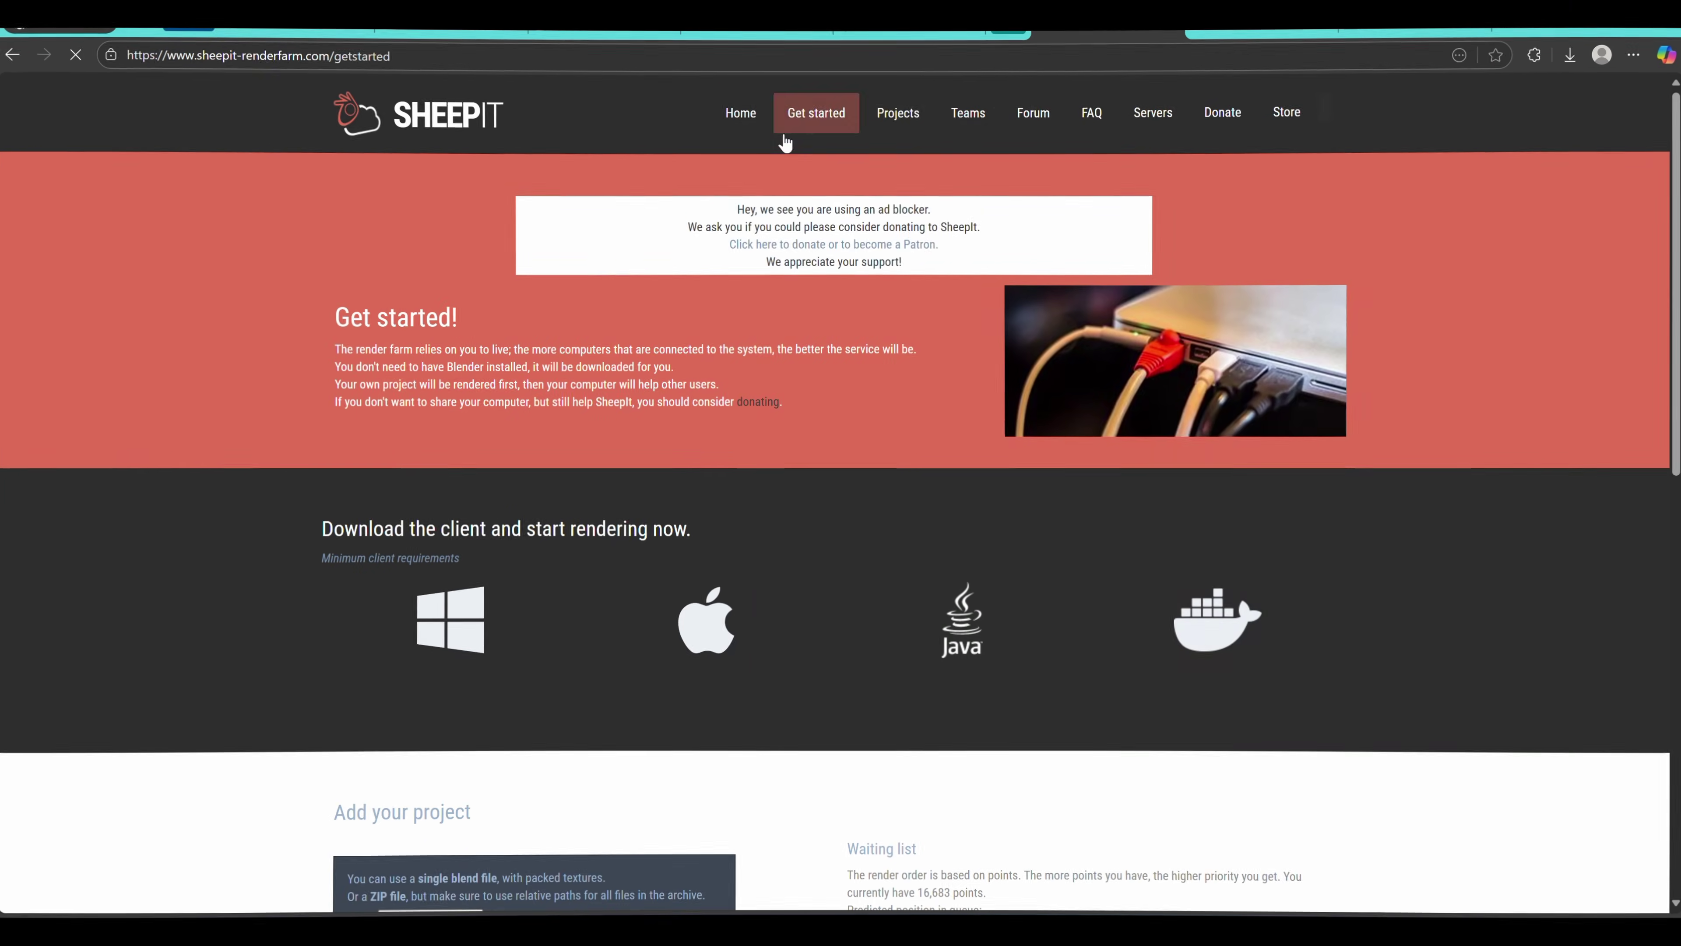
- Upload the Tutorial_Video_Materials ZIP as a project with Generate MP4 video enabled
scroll(746, 345, down, 5)
scroll(745, 344, down, 3)
click(431, 391)
click(493, 159)
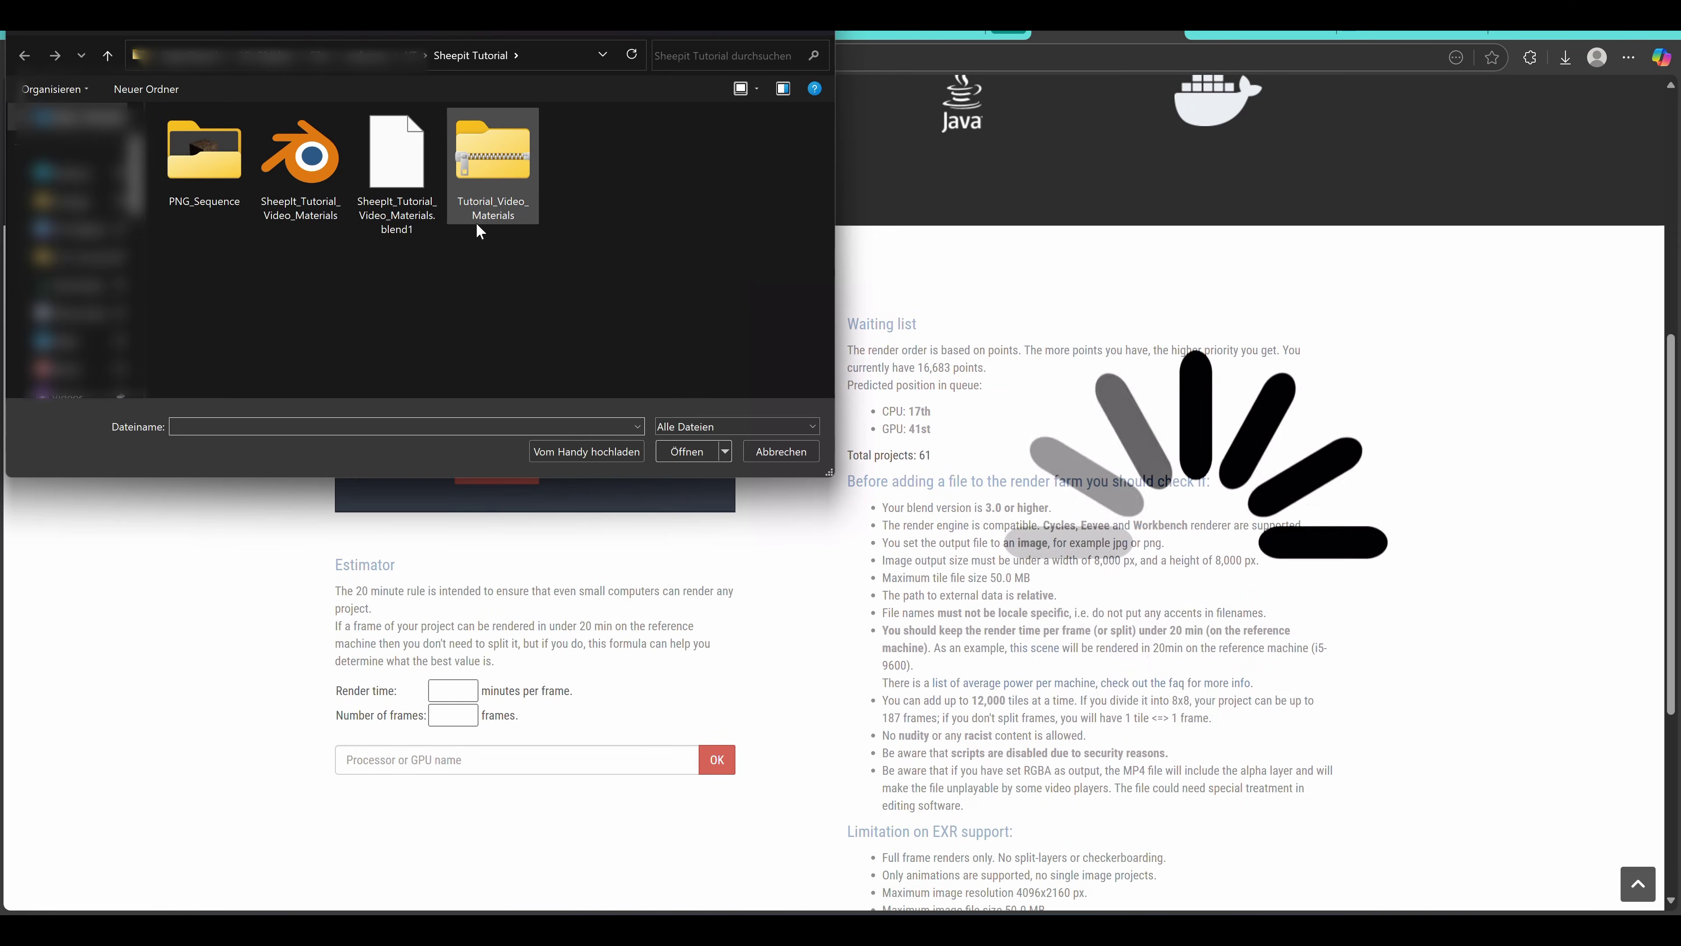
double_click(493, 164)
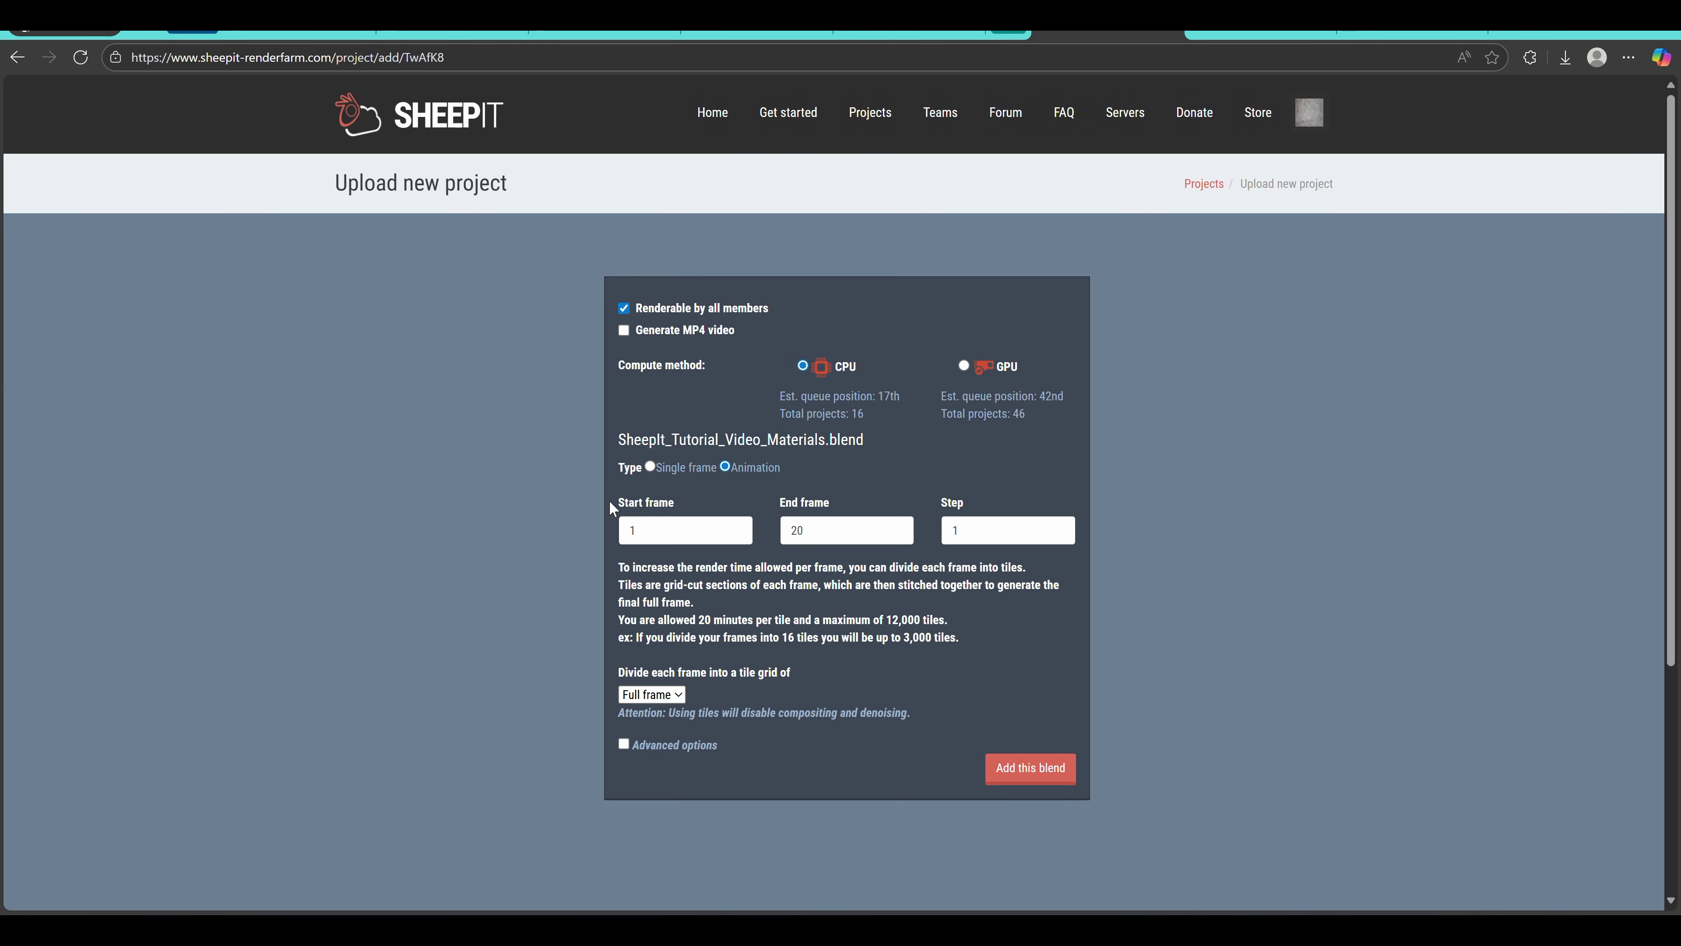
click(963, 366)
click(1013, 768)
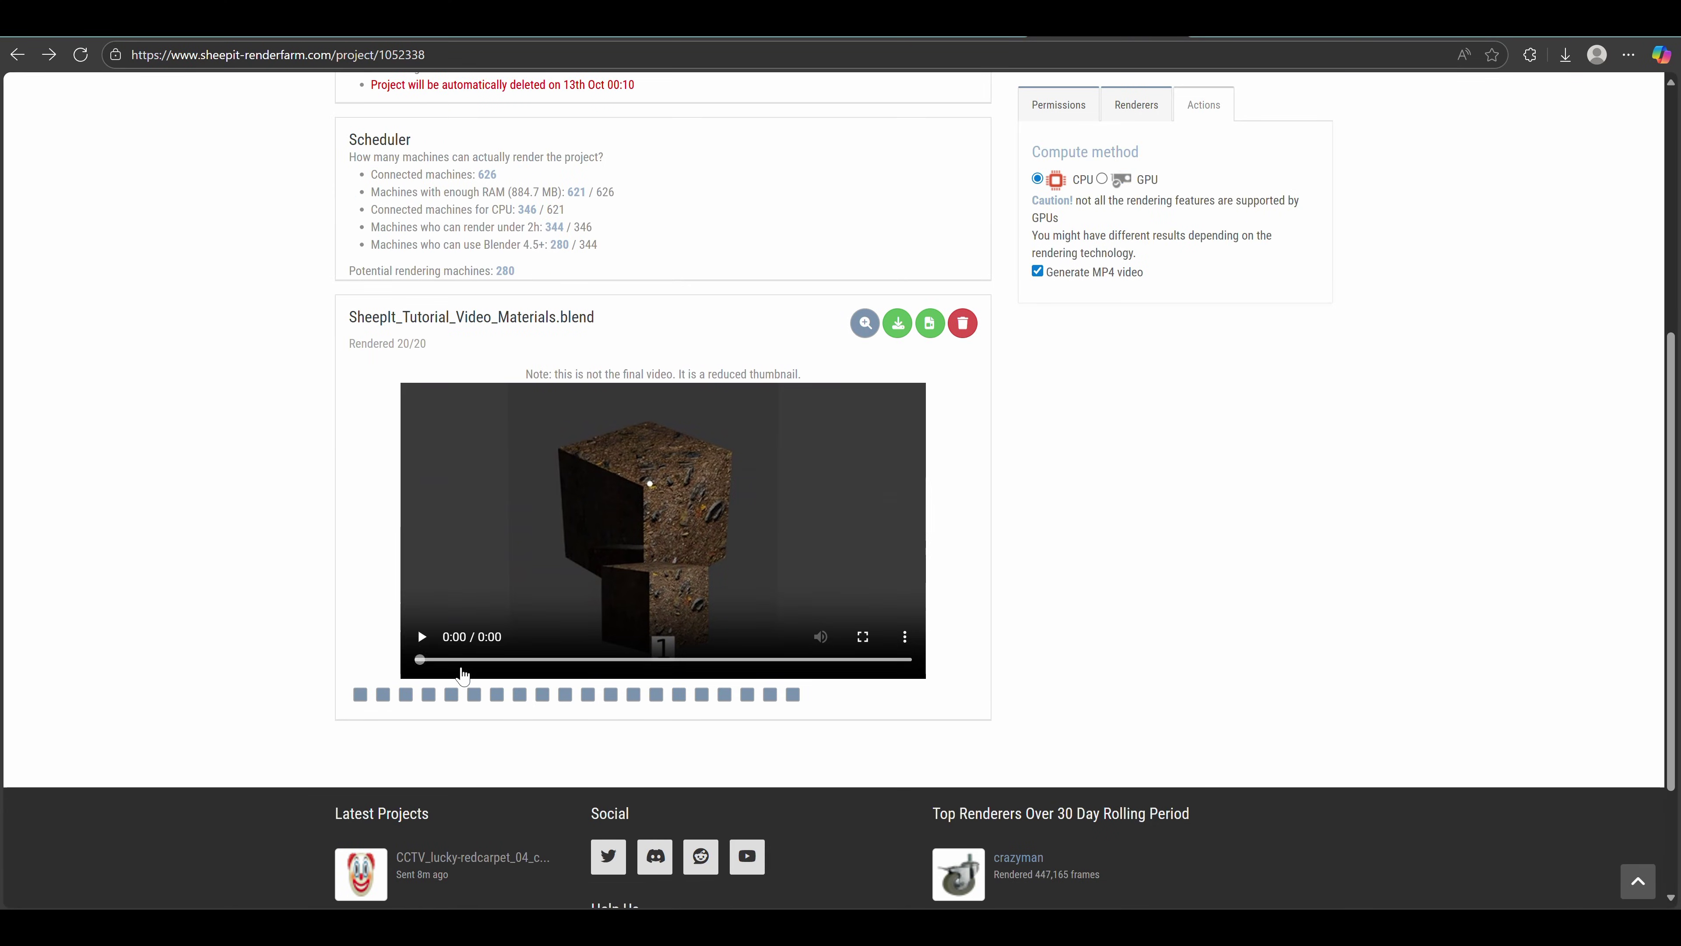
- Play and pause the project's preview video, then open its See frames page
click(418, 637)
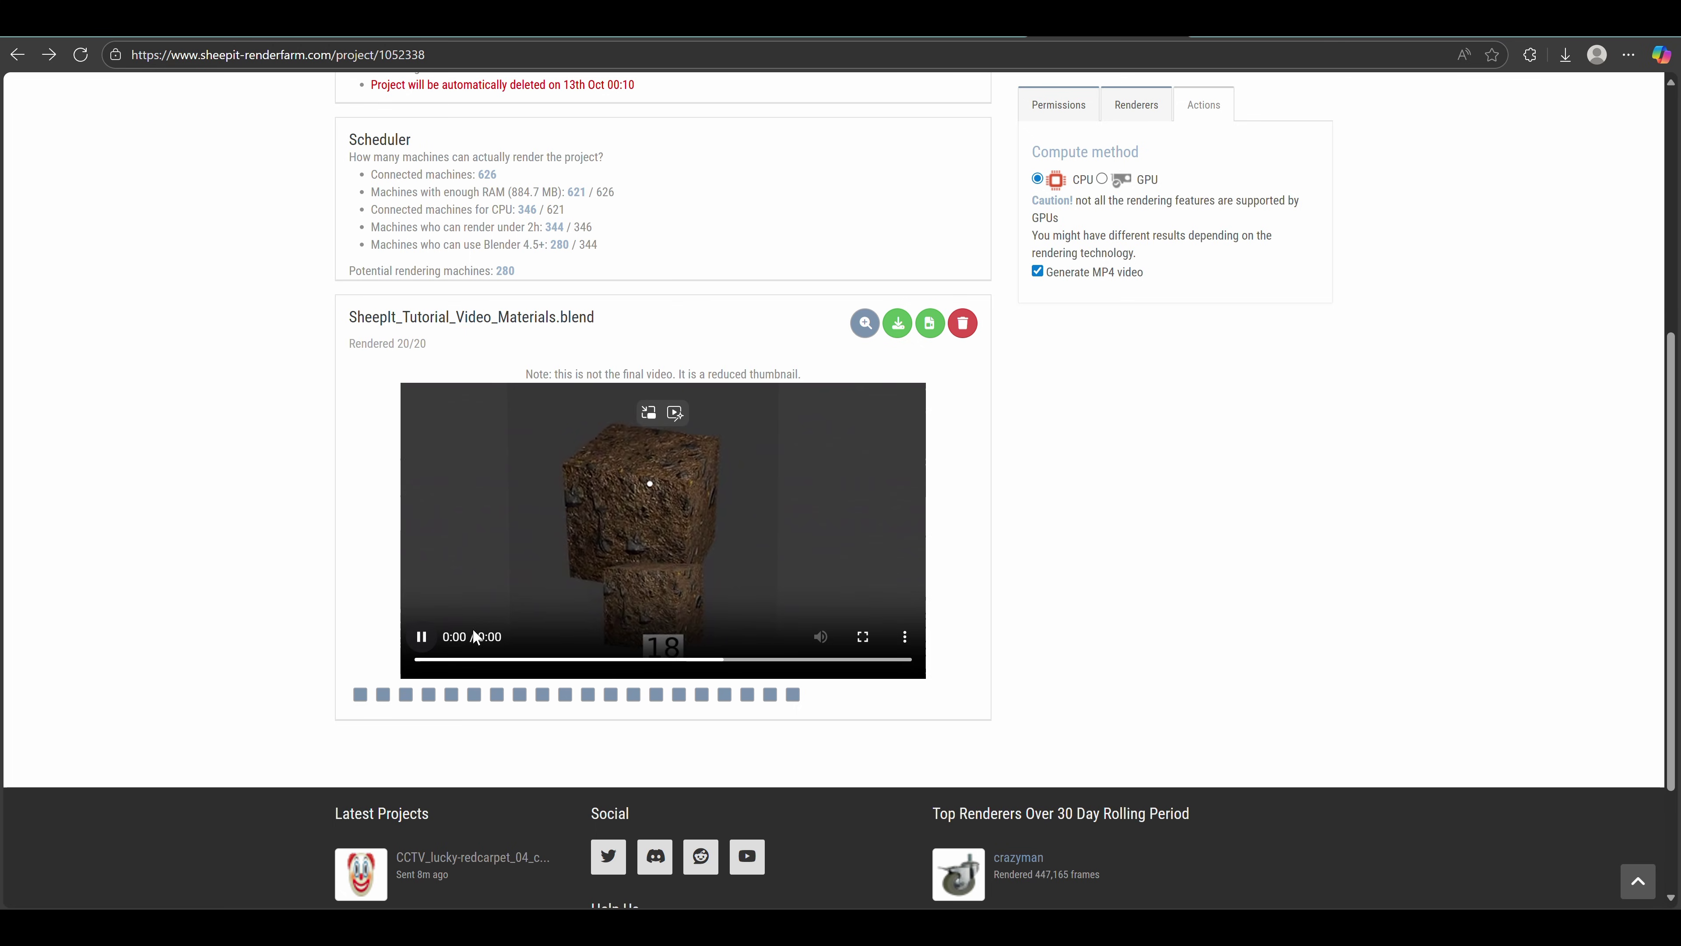
click(421, 637)
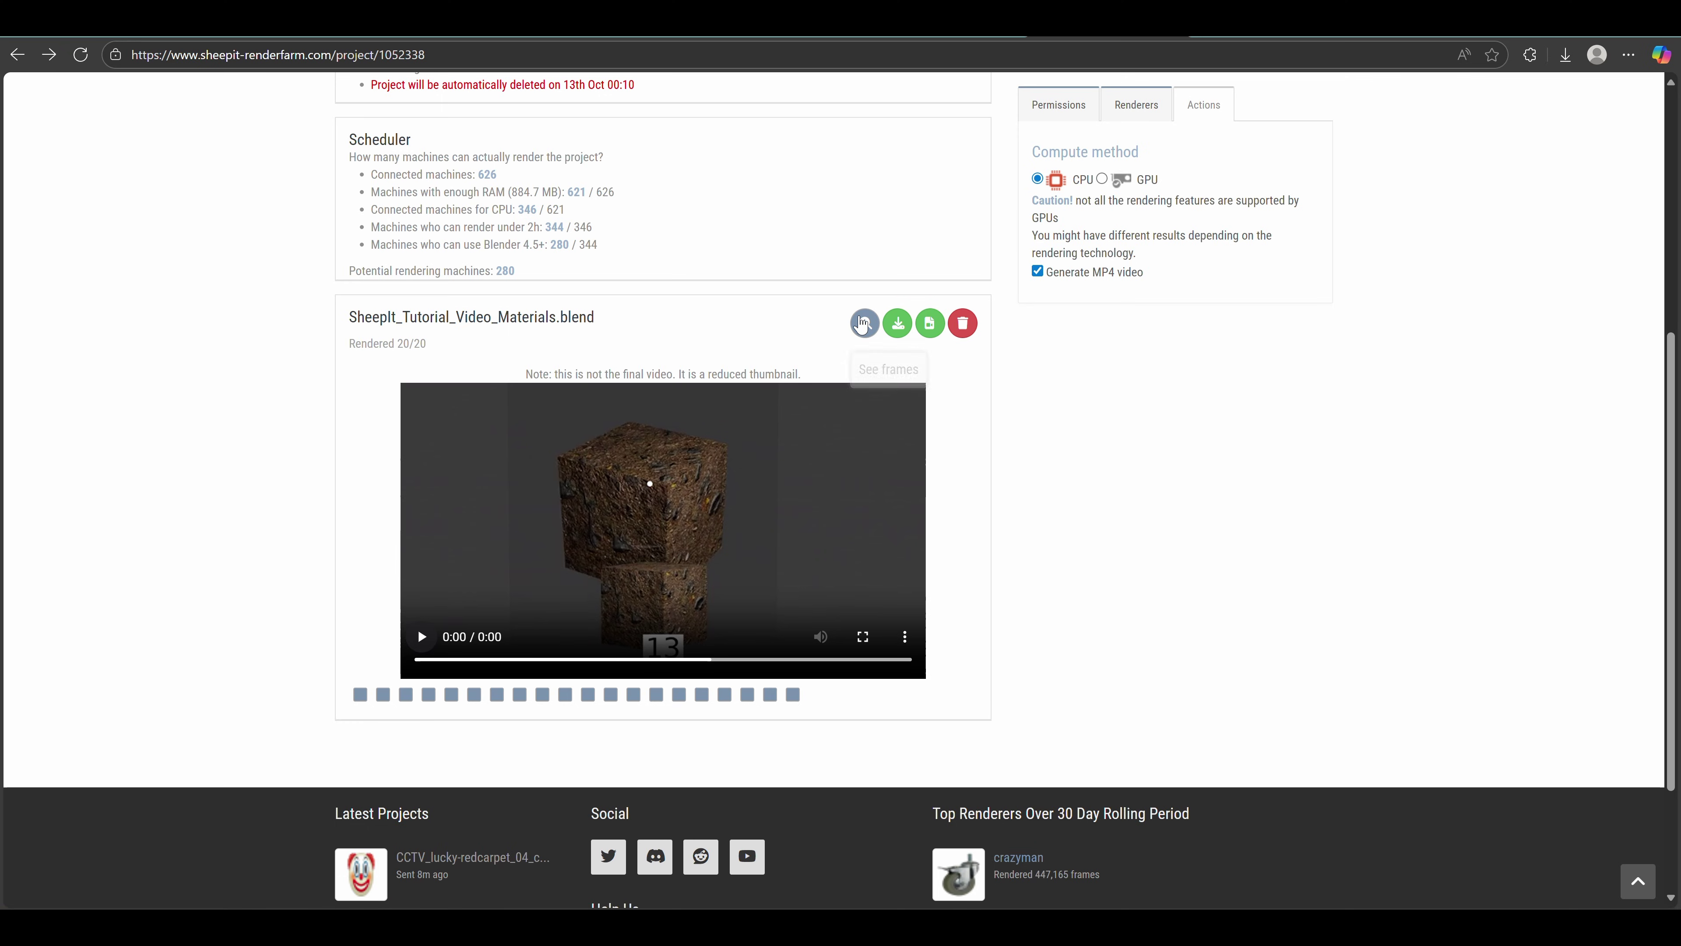
click(861, 323)
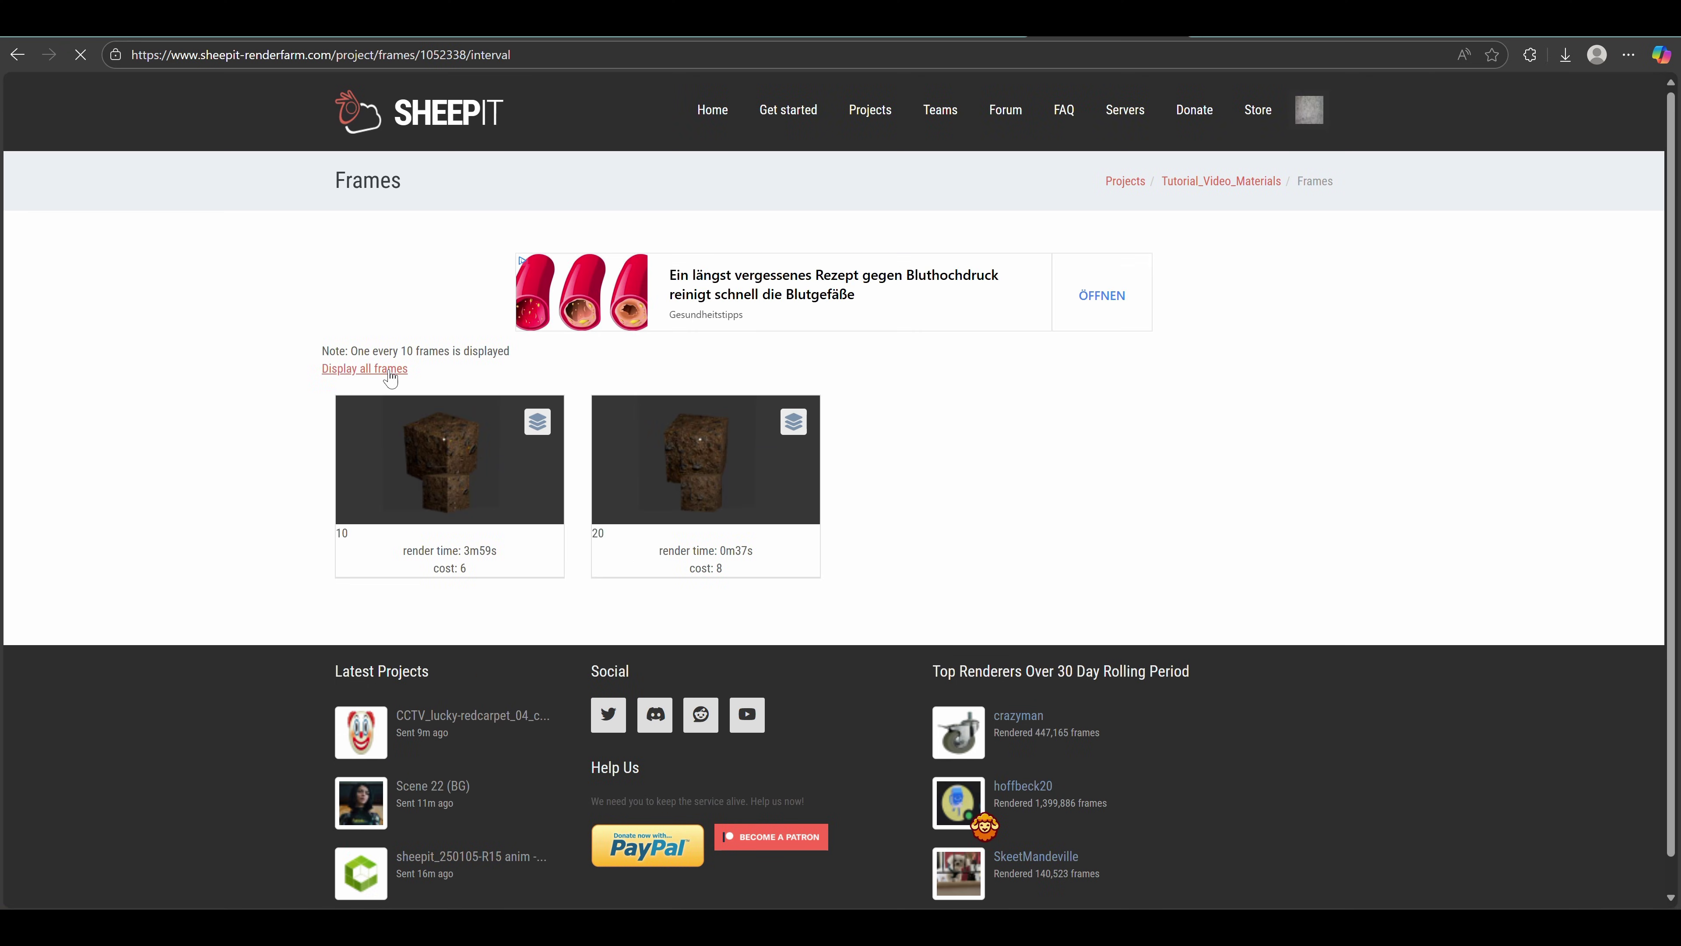
- Display all frames and browse frames 1 onward in the enlarged viewer
click(365, 369)
scroll(523, 443, down, 5)
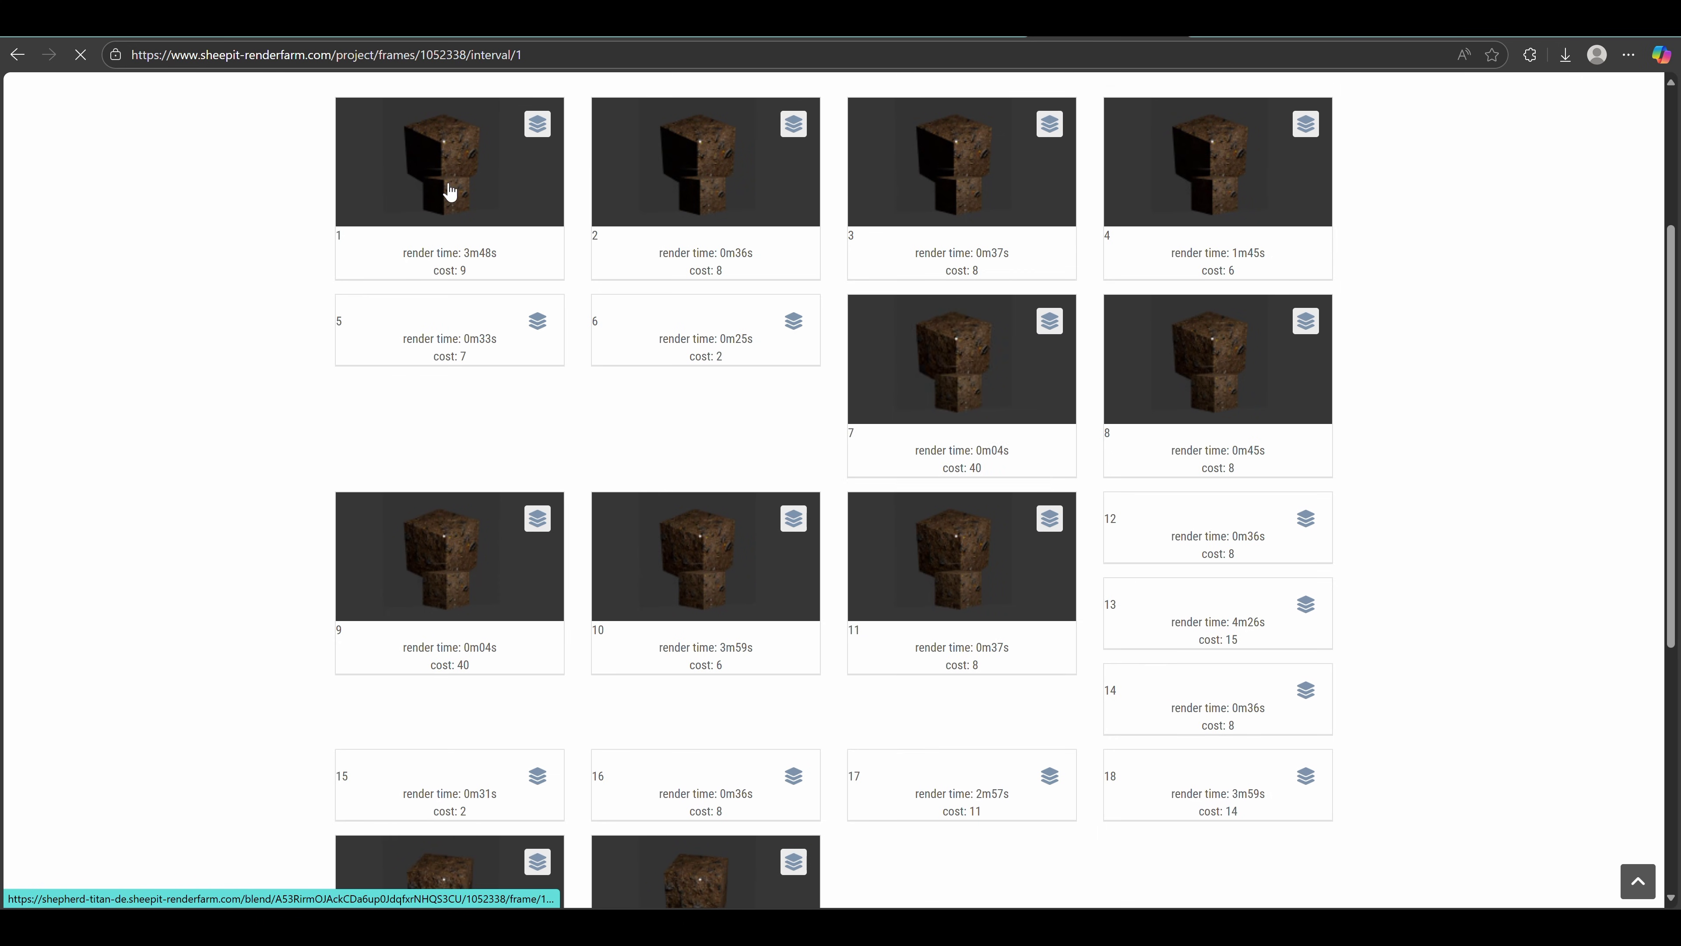
click(450, 192)
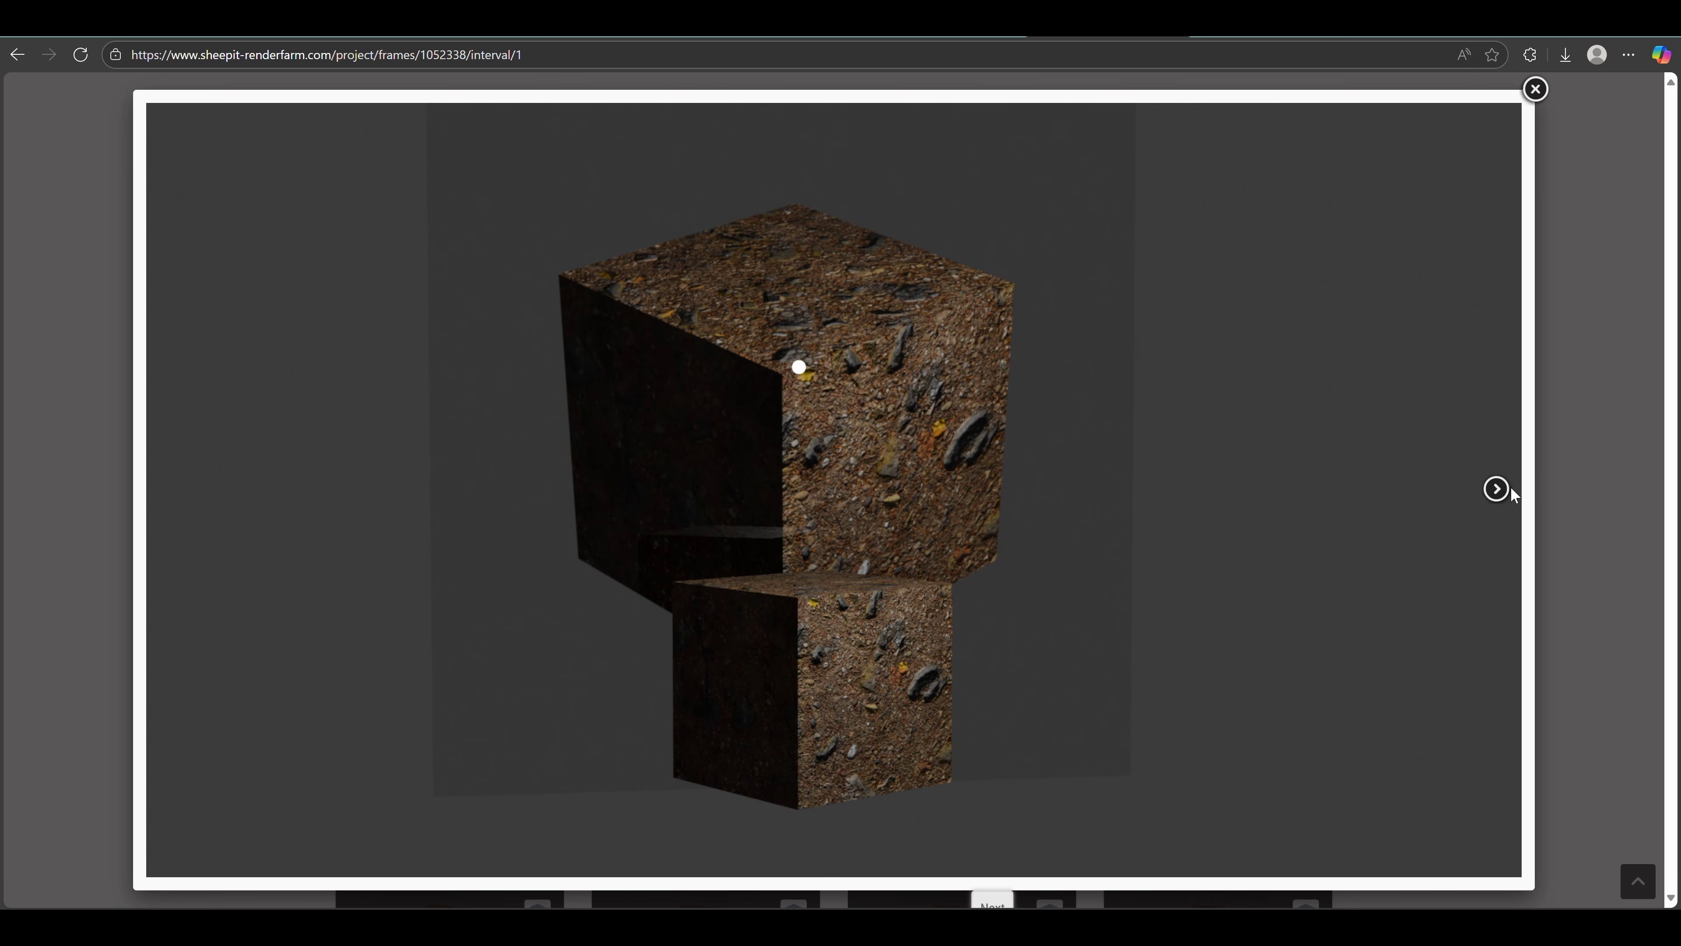
click(1497, 489)
click(1497, 489)
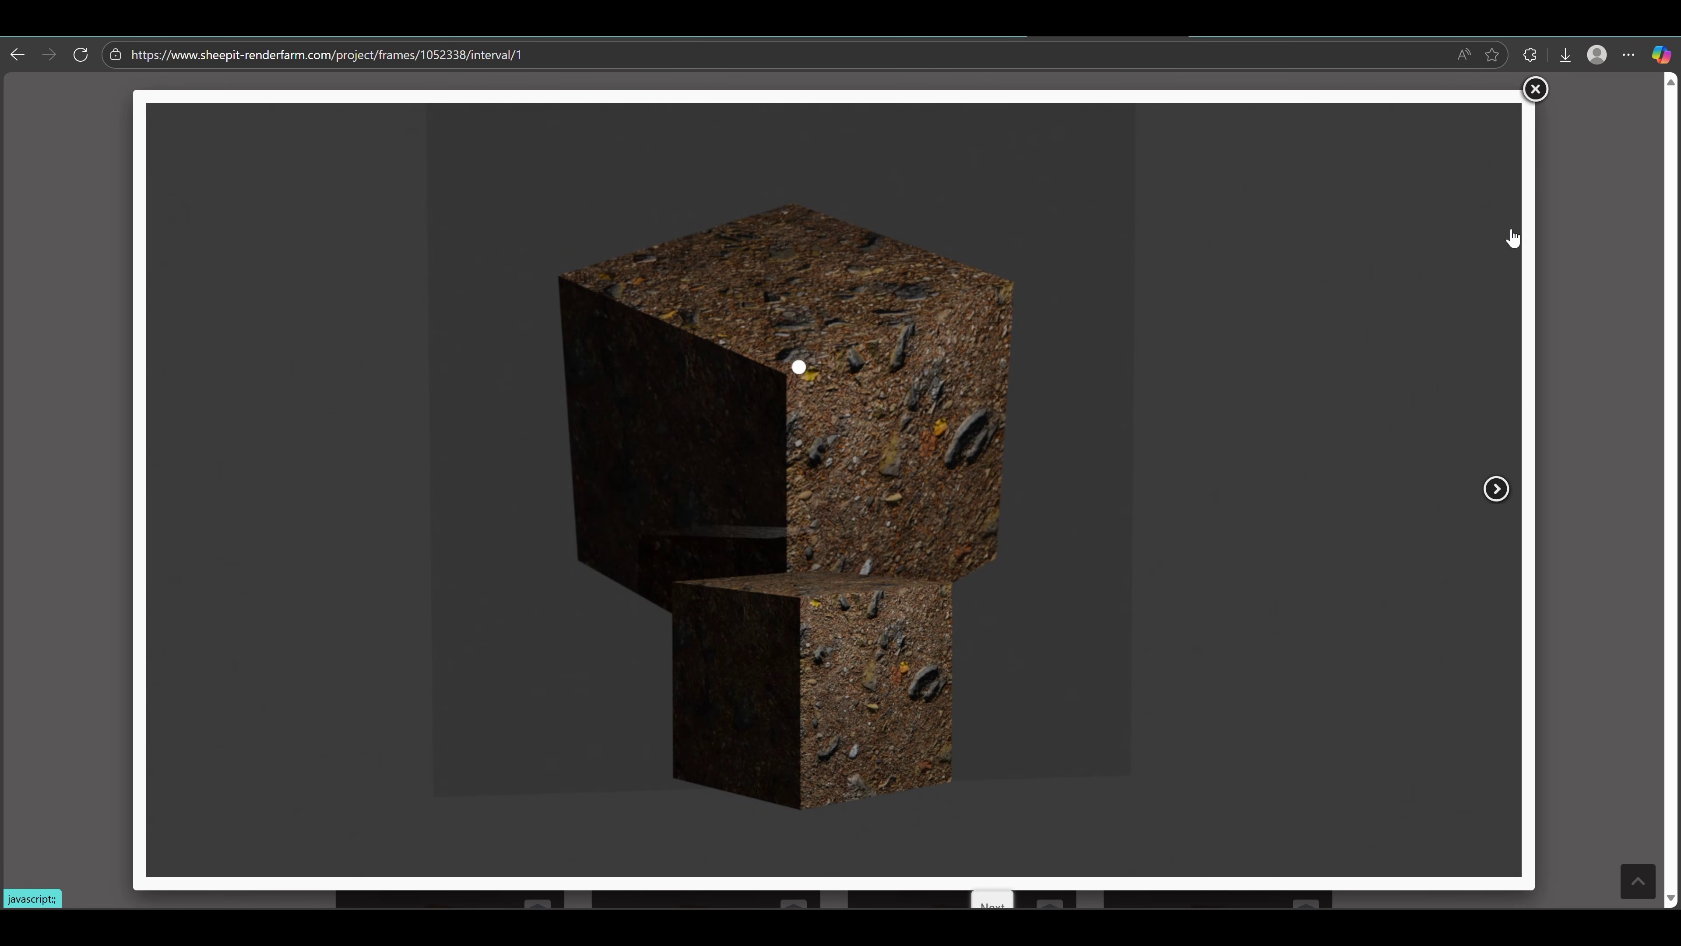
click(1536, 89)
- Enlarge frame 20, then go back to the Tutorial_Video_Materials project page
scroll(1017, 491, down, 3)
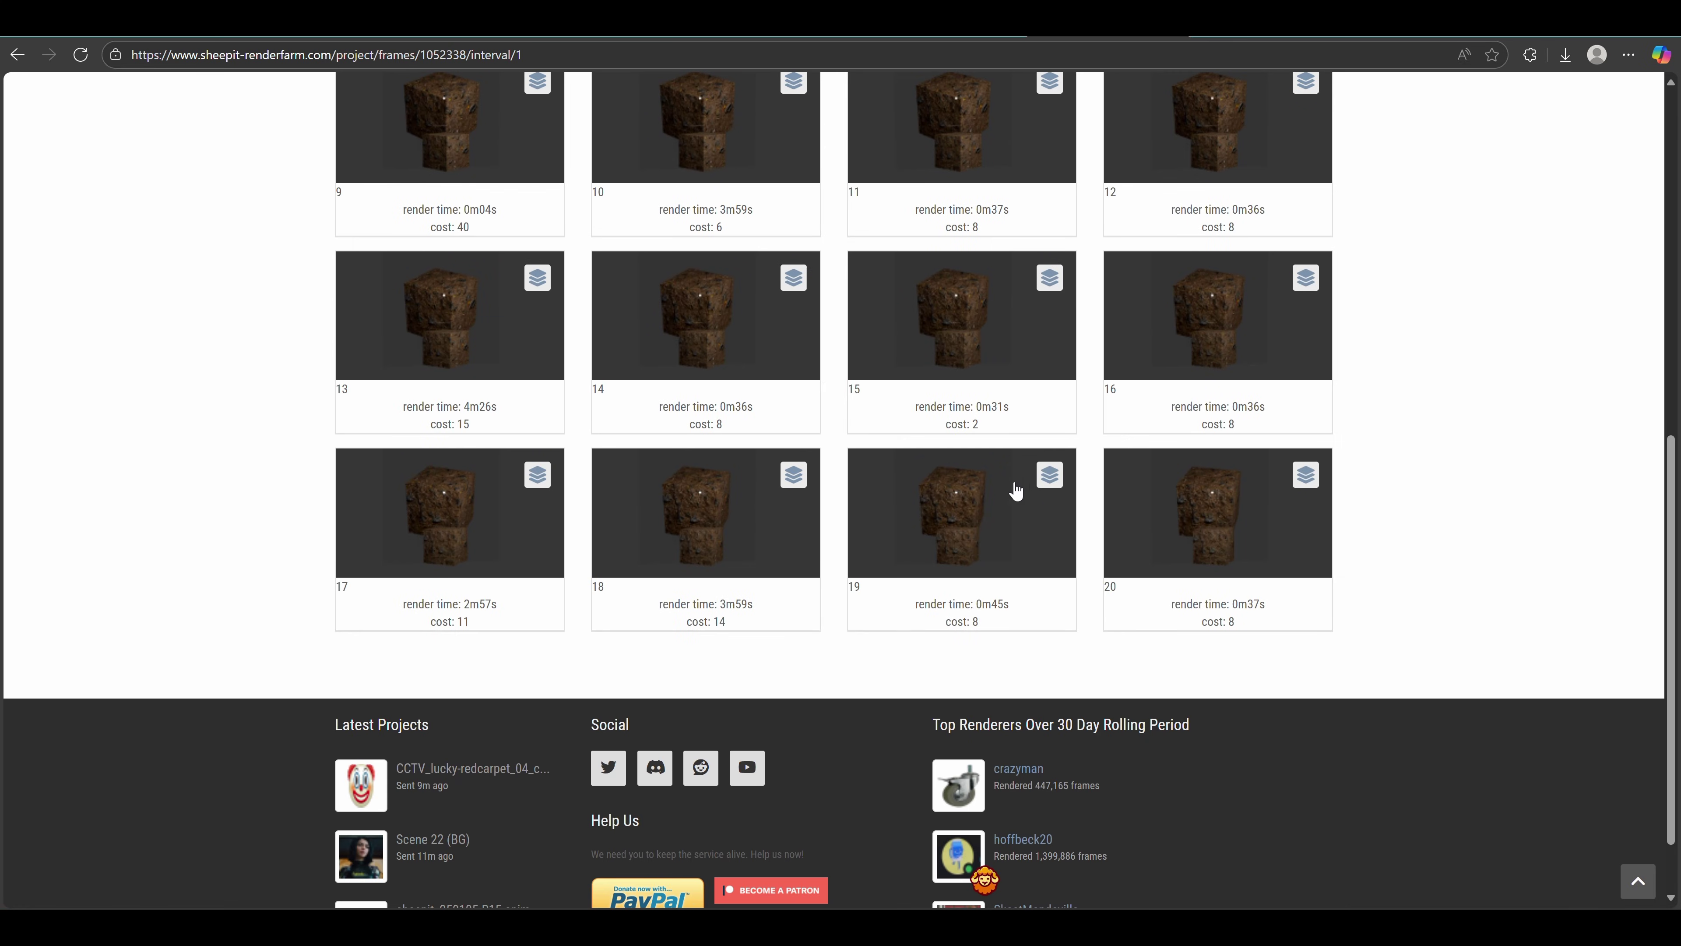
click(1174, 527)
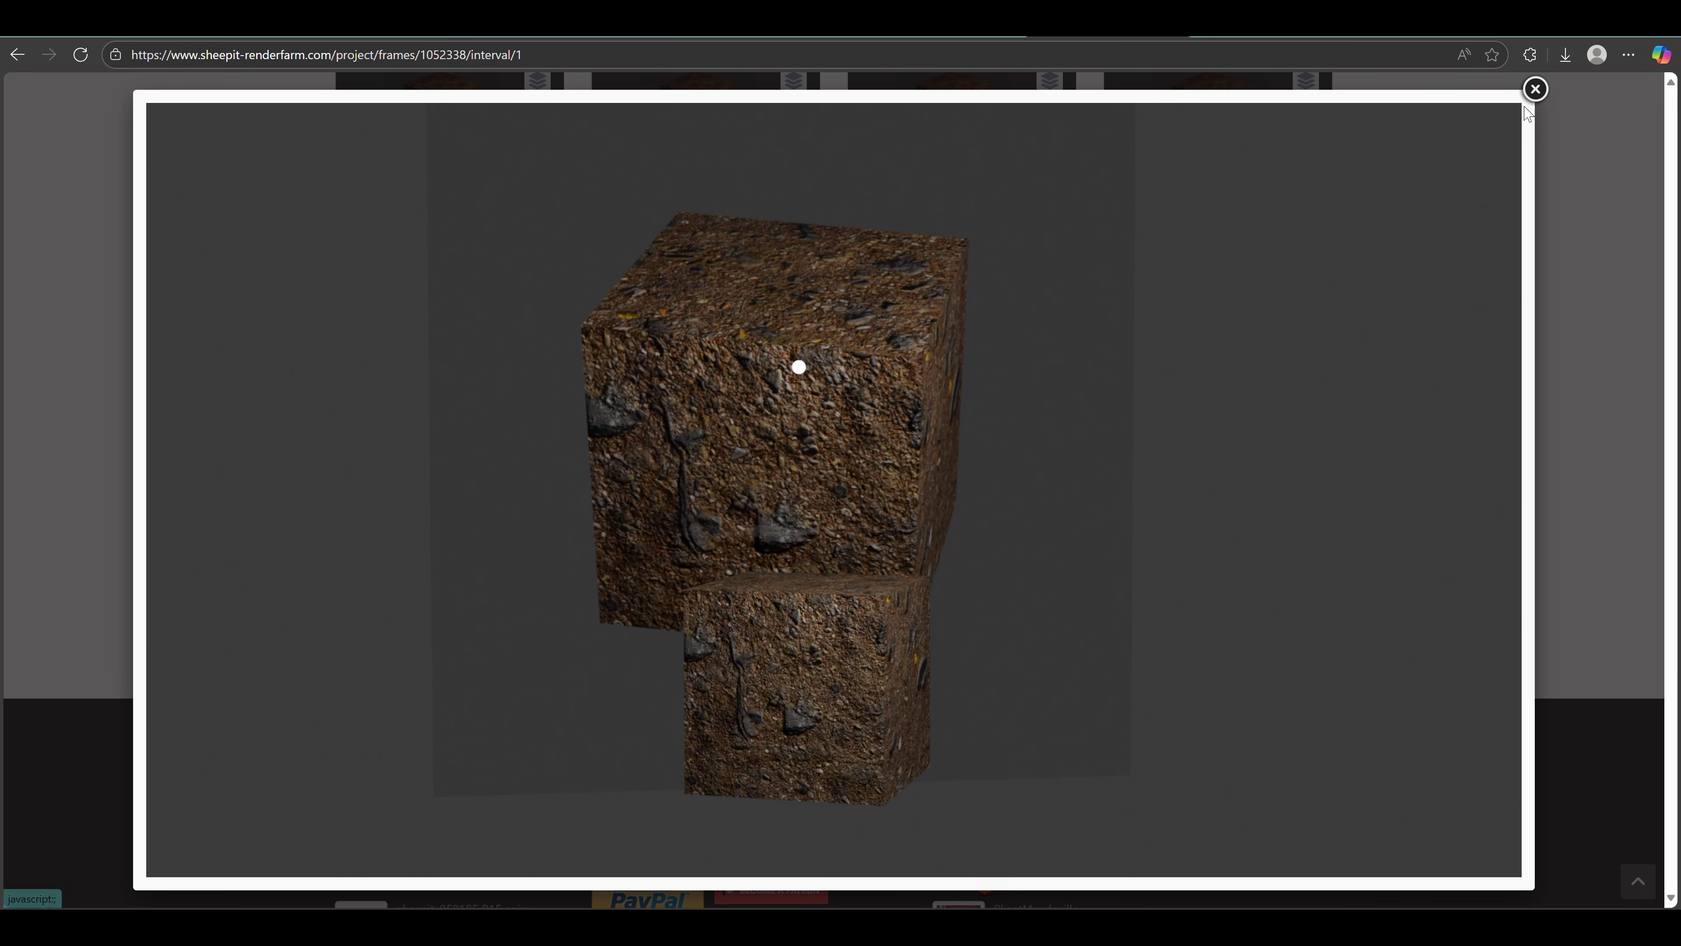
click(1534, 93)
scroll(1147, 452, up, 10)
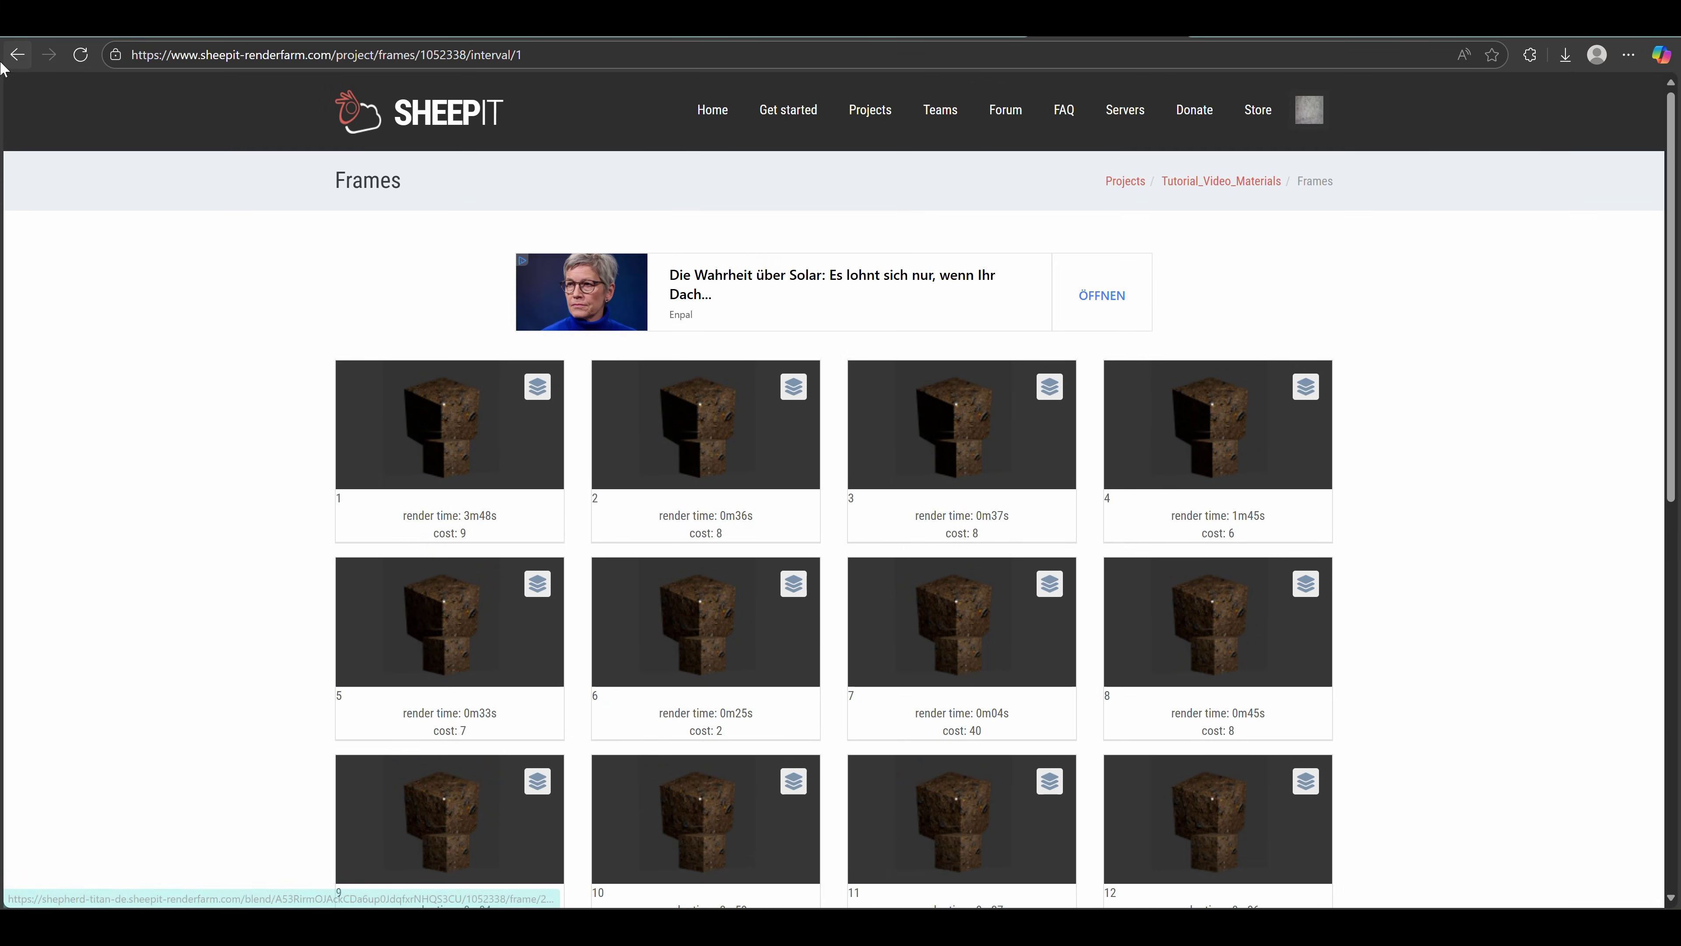
click(17, 55)
click(17, 55)
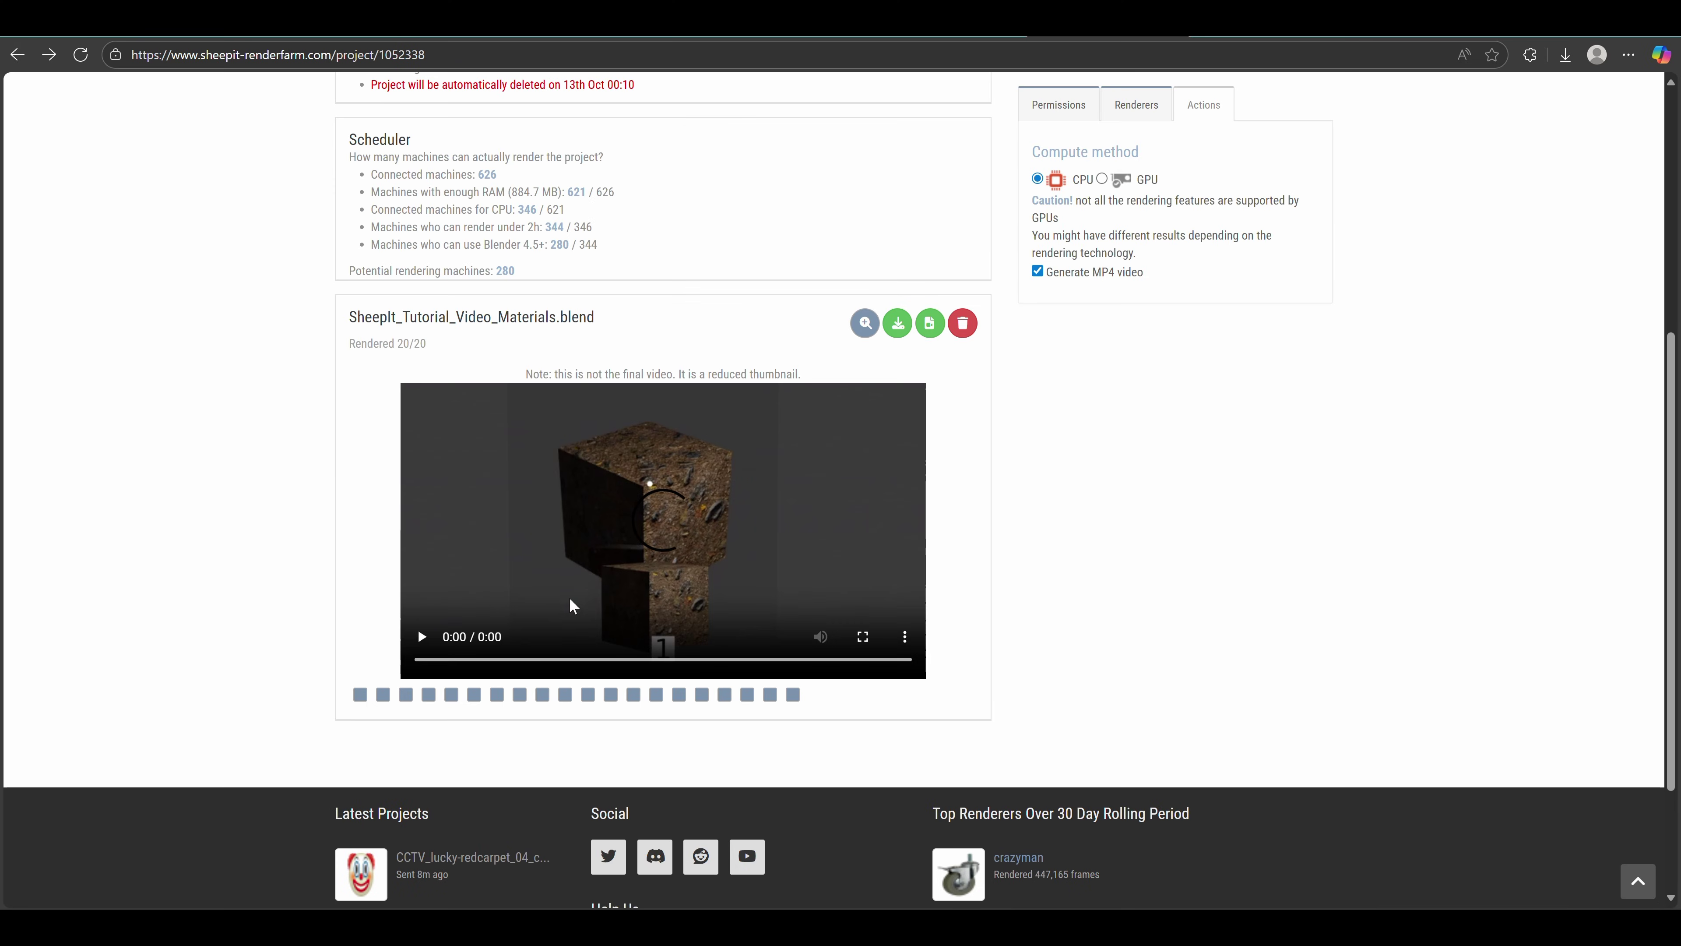